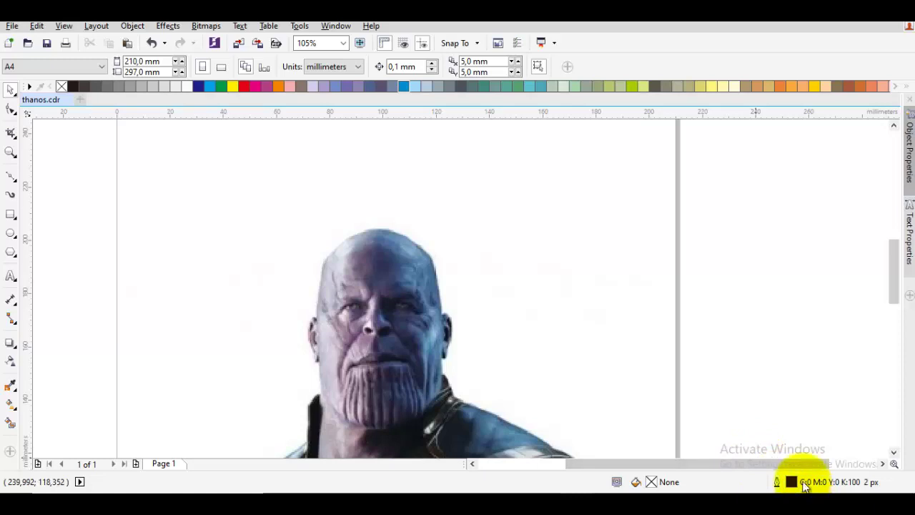
Set the default outline pen width to 20 px.
{"action": "double_click", "coordinate": [805, 483]}
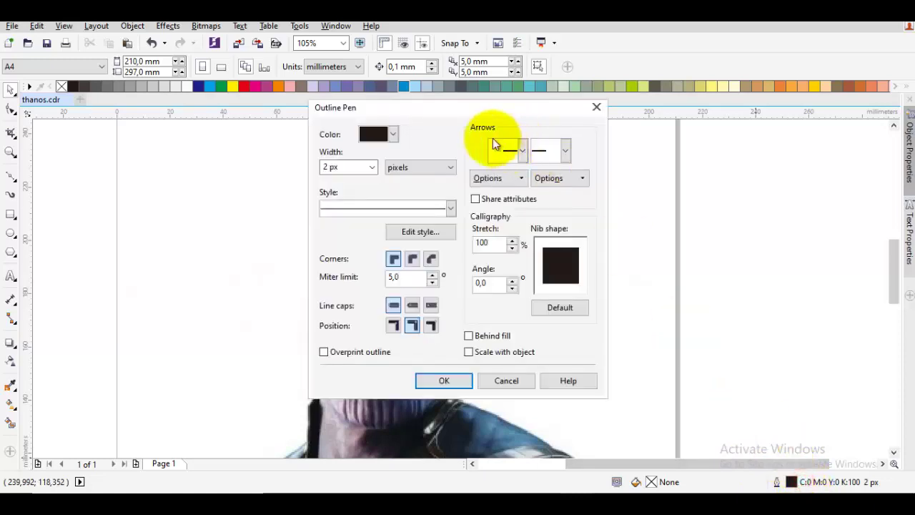
{"action": "left_click", "coordinate": [350, 166]}
{"action": "left_click", "coordinate": [372, 167]}
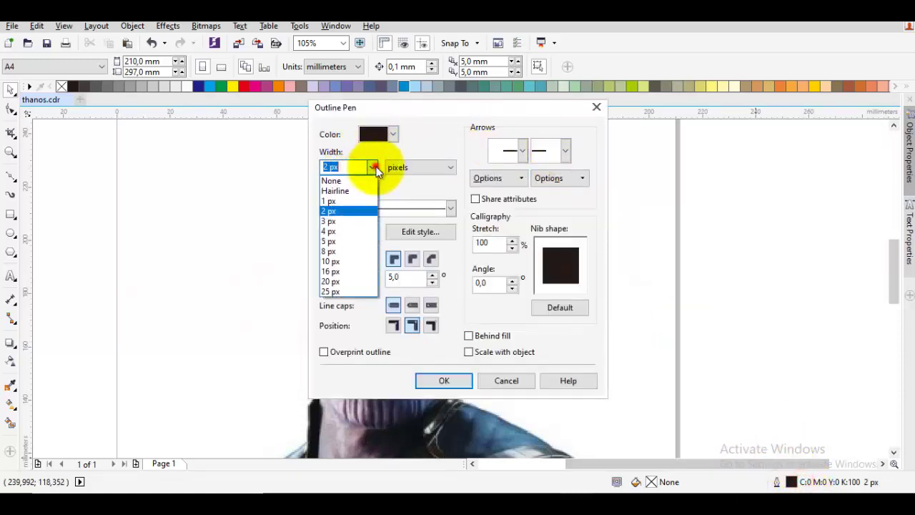
{"action": "left_click", "coordinate": [331, 281]}
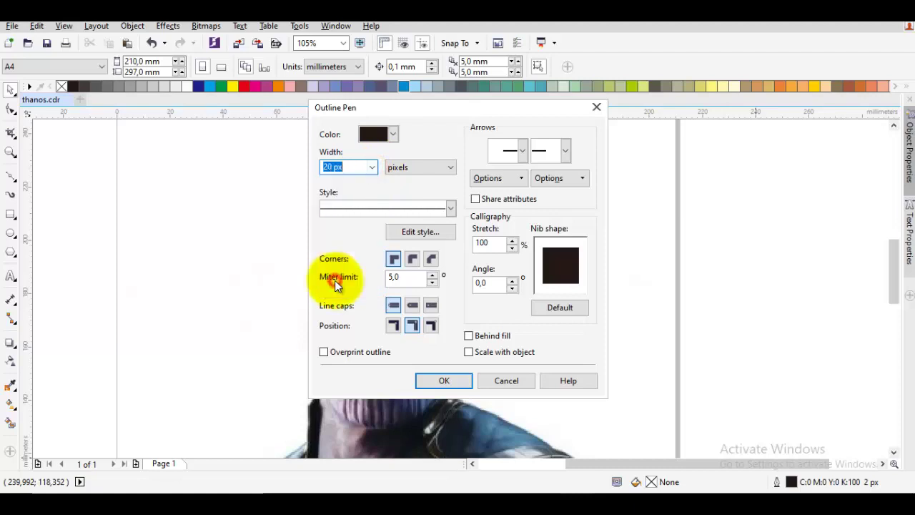
{"action": "left_click", "coordinate": [438, 380]}
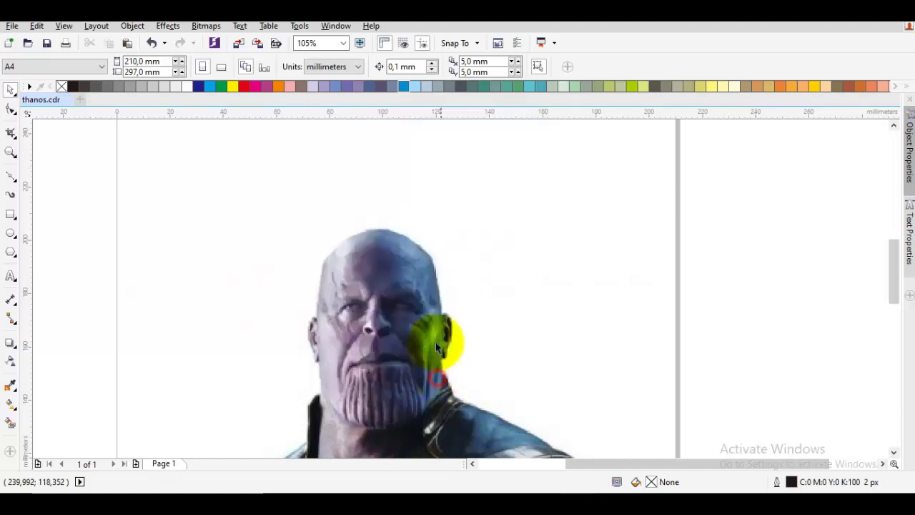
{"action": "left_click_drag", "start_coordinate": [494, 270], "coordinate": [477, 280]}
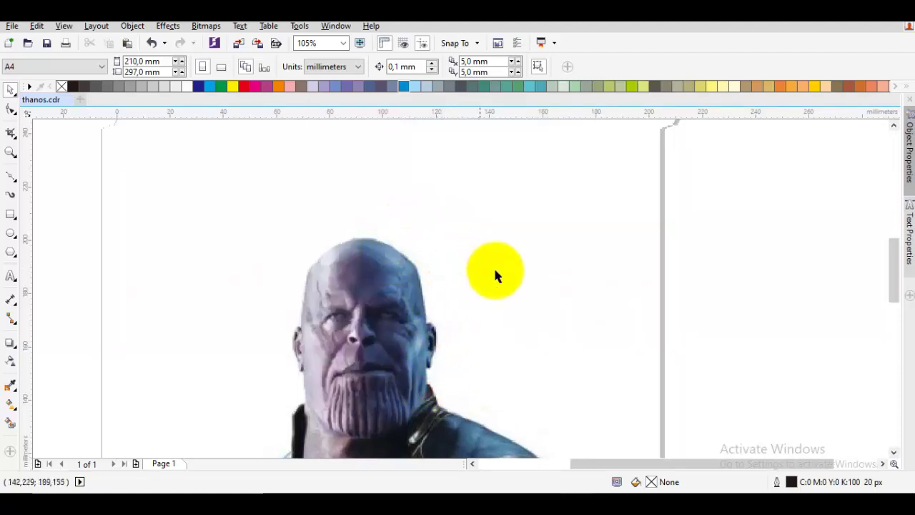
{"action": "left_click_drag", "start_coordinate": [202, 248], "coordinate": [278, 245]}
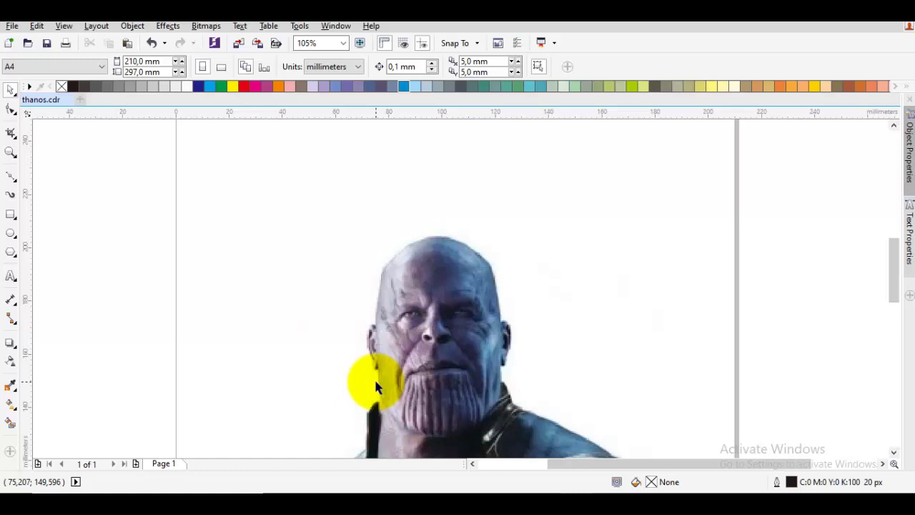
{"action": "key", "text": "XF86MonBrightnessUp"}
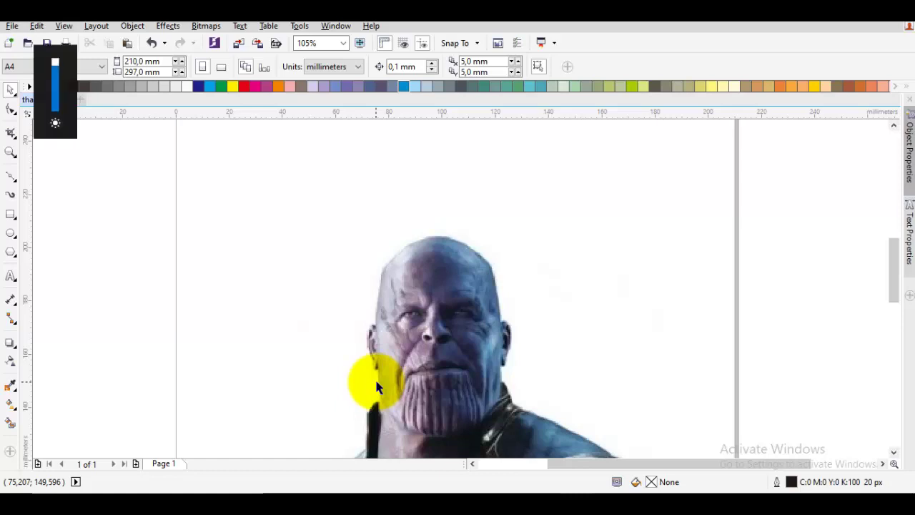
{"action": "left_click_drag", "start_coordinate": [619, 401], "coordinate": [555, 321]}
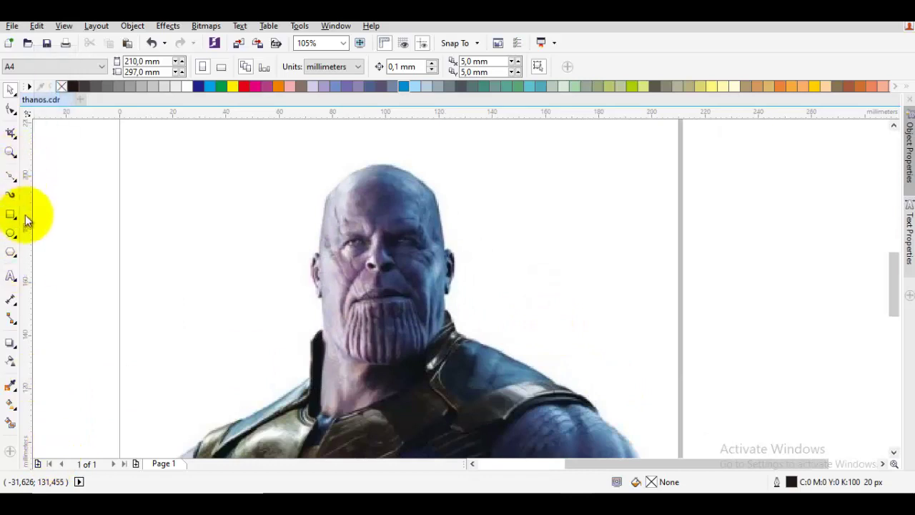
{"action": "scroll", "coordinate": [305, 318], "scroll_direction": "down", "scroll_amount": 1}
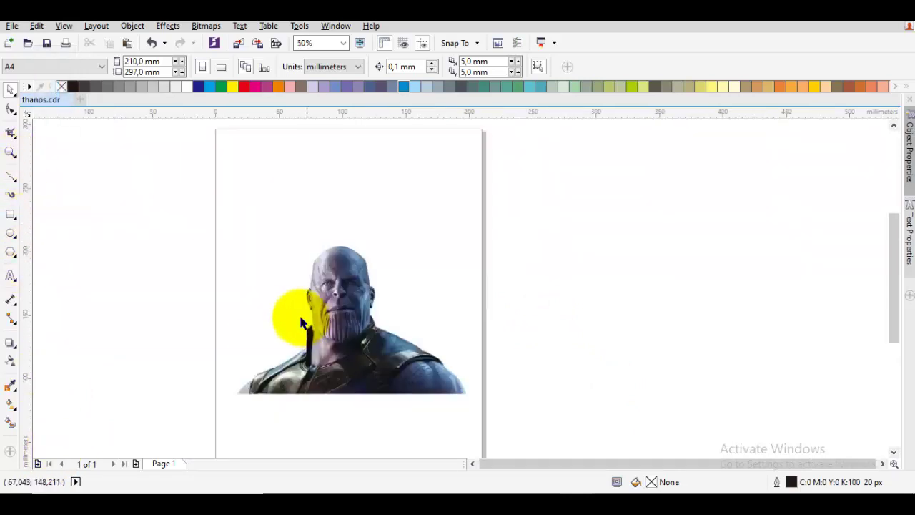
Draw a curved eyebrow with the Pen tool above the eye on the lighter, pinkish side of the face.
{"action": "scroll", "coordinate": [311, 290], "scroll_direction": "up", "scroll_amount": 1}
{"action": "key", "text": "p"}
{"action": "scroll", "coordinate": [316, 287], "scroll_direction": "up", "scroll_amount": 4}
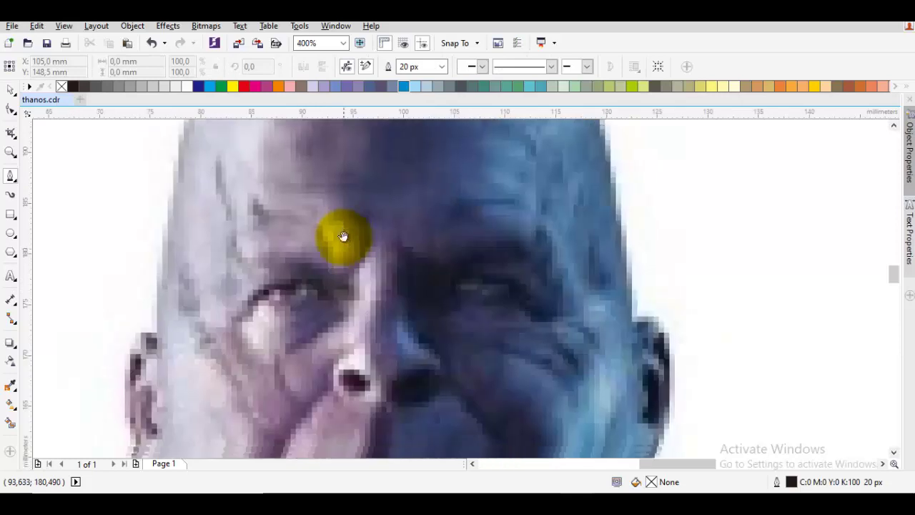
{"action": "left_click_drag", "start_coordinate": [344, 236], "coordinate": [349, 218]}
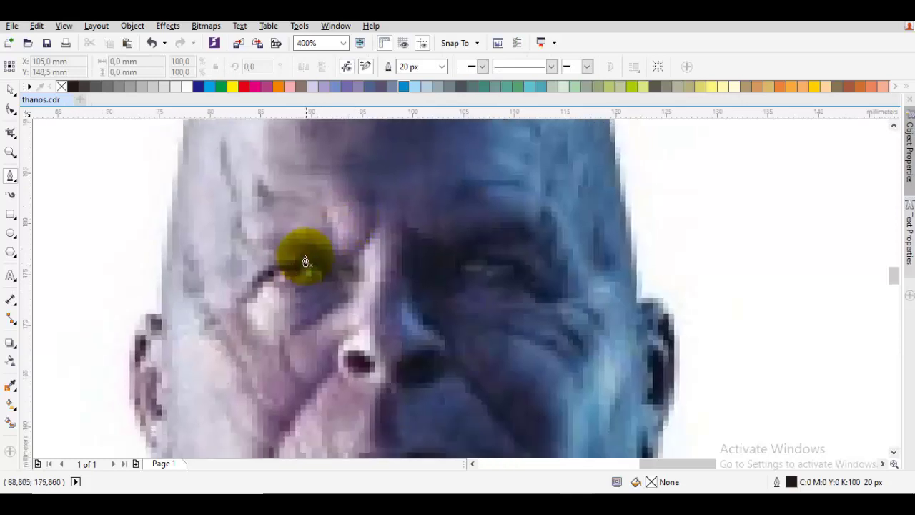
{"action": "scroll", "coordinate": [309, 253], "scroll_direction": "up", "scroll_amount": 2}
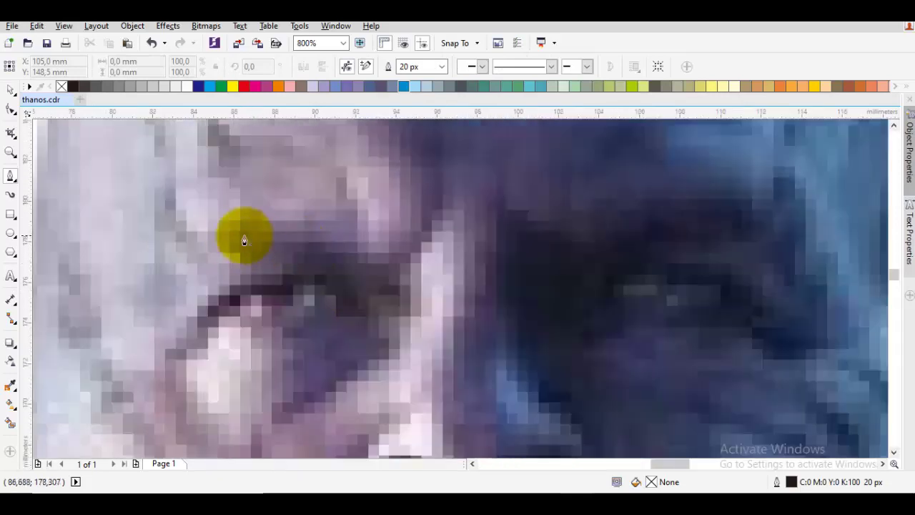
{"action": "left_click_drag", "start_coordinate": [226, 235], "coordinate": [325, 237]}
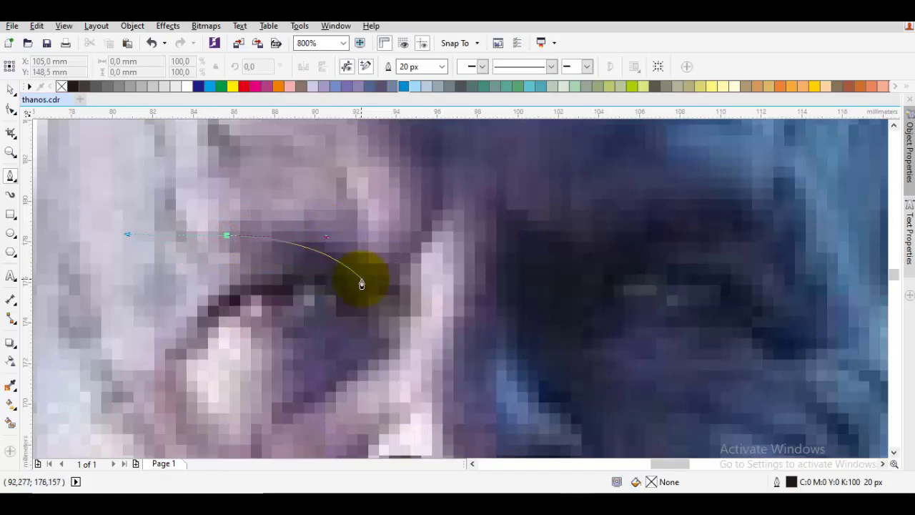
{"action": "left_click", "coordinate": [363, 278]}
{"action": "key", "text": "space"}
{"action": "left_click", "coordinate": [159, 156]}
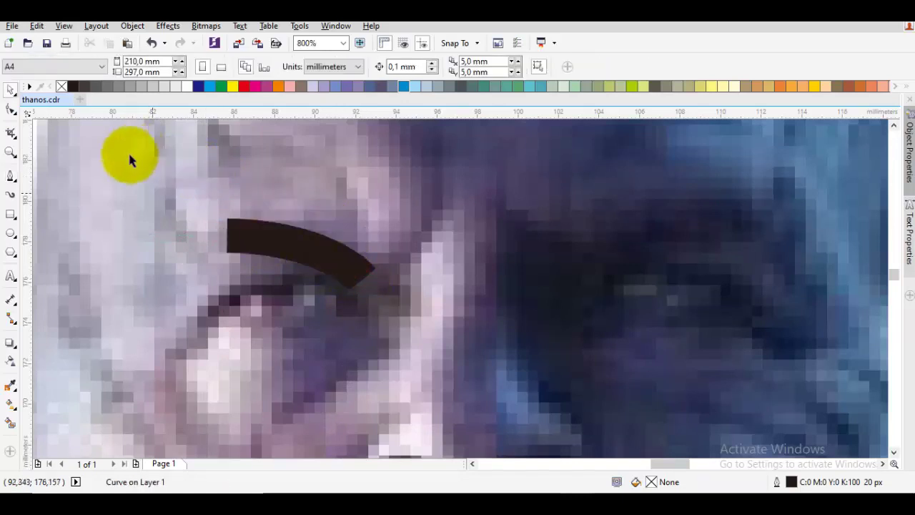
Draw a circle about 1.72 mm wide over the pupil below the eyebrow, filled black without an outline.
{"action": "scroll", "coordinate": [292, 229], "scroll_direction": "down", "scroll_amount": 1}
{"action": "scroll", "coordinate": [276, 221], "scroll_direction": "down", "scroll_amount": 2}
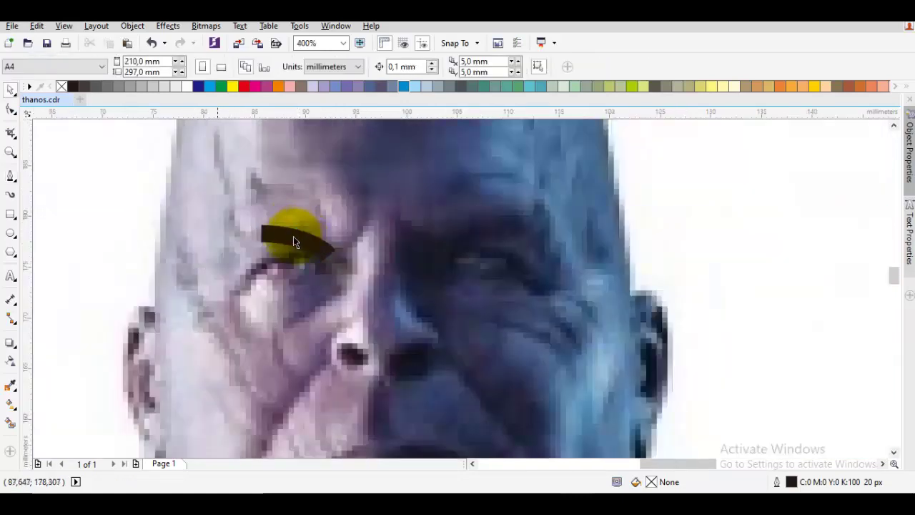
{"action": "left_click", "coordinate": [11, 232]}
{"action": "scroll", "coordinate": [328, 247], "scroll_direction": "up", "scroll_amount": 2}
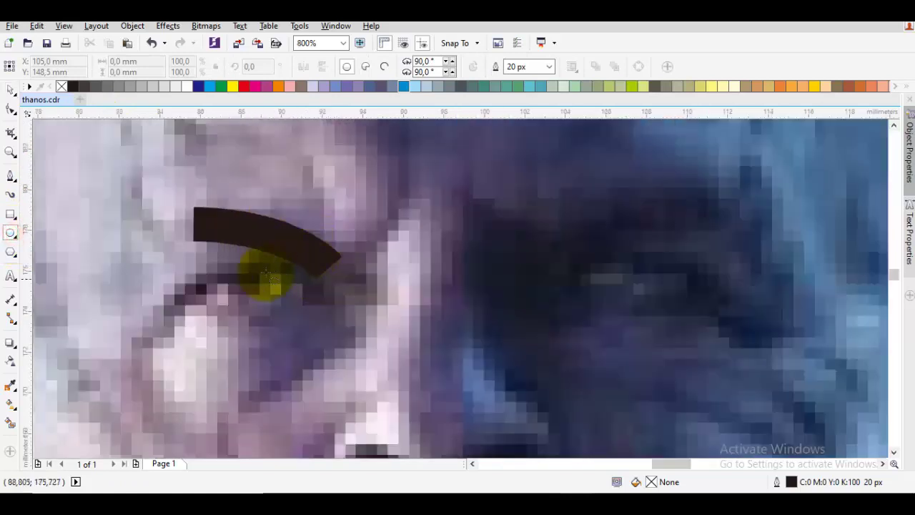
{"action": "left_click_drag", "start_coordinate": [235, 272], "coordinate": [268, 296]}
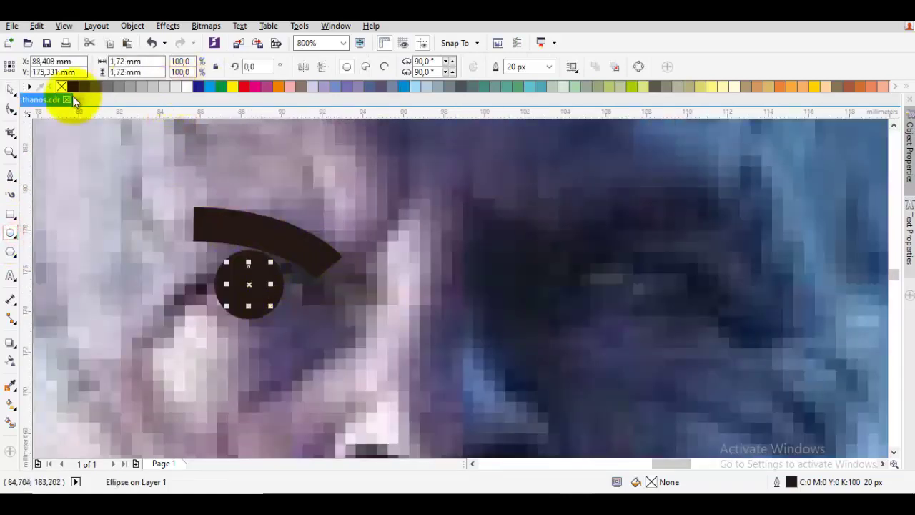
{"action": "right_click", "coordinate": [62, 85]}
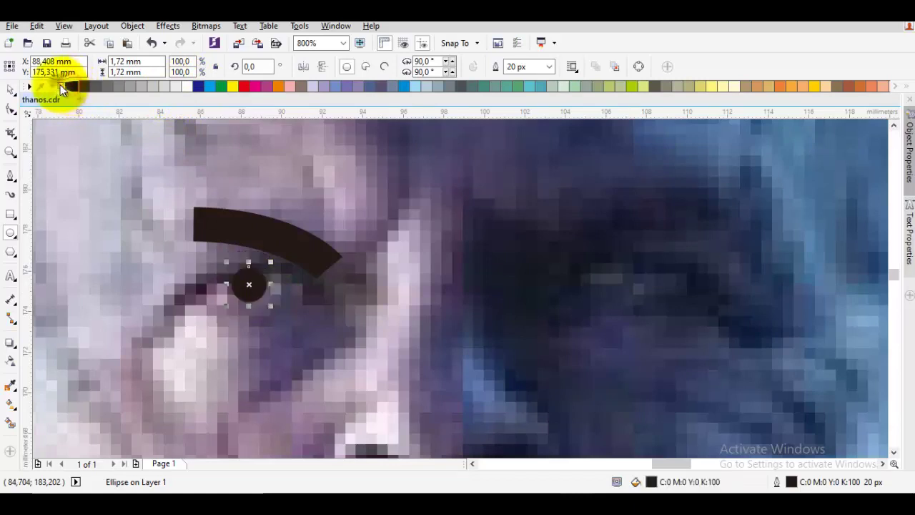
{"action": "key", "text": "space"}
{"action": "scroll", "coordinate": [262, 279], "scroll_direction": "up", "scroll_amount": 1}
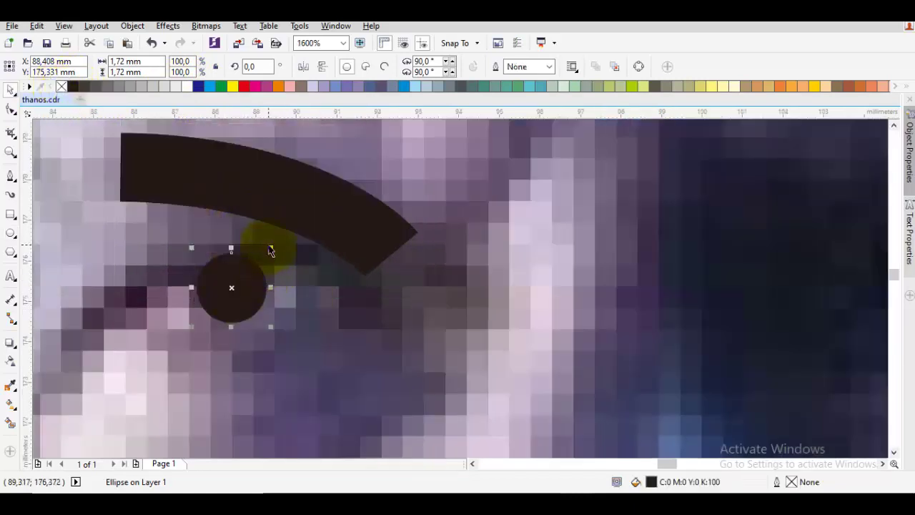
{"action": "scroll", "coordinate": [284, 257], "scroll_direction": "down", "scroll_amount": 2}
{"action": "left_click", "coordinate": [336, 258]}
Draw the second curved eyebrow, about 6.3 mm wide and 3.4 mm high, above the eye on the shaded side with the Pen tool.
{"action": "left_click_drag", "start_coordinate": [337, 258], "coordinate": [280, 272]}
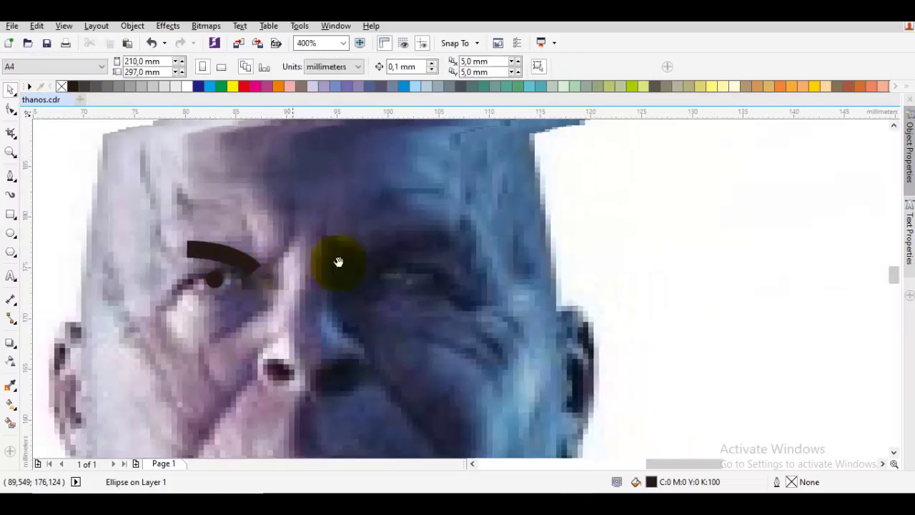
{"action": "key", "text": "space"}
{"action": "key", "text": "F5"}
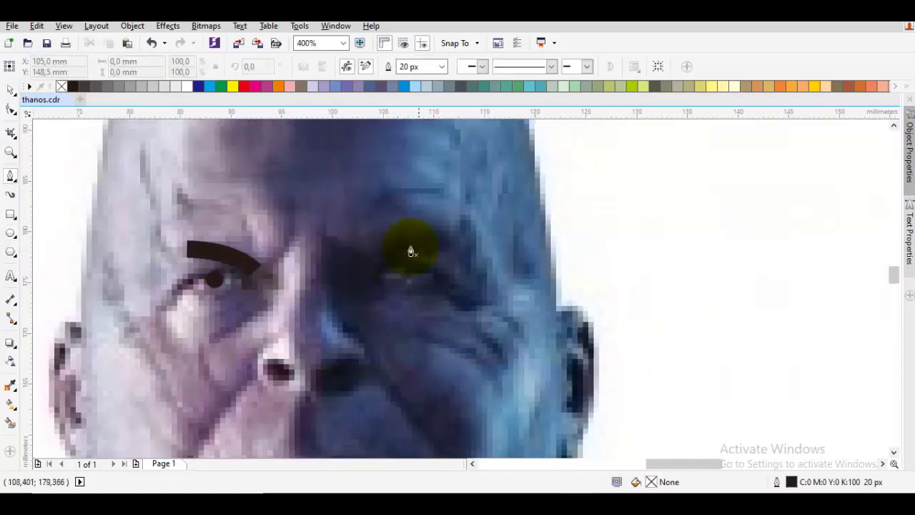
{"action": "left_click_drag", "start_coordinate": [426, 236], "coordinate": [374, 243]}
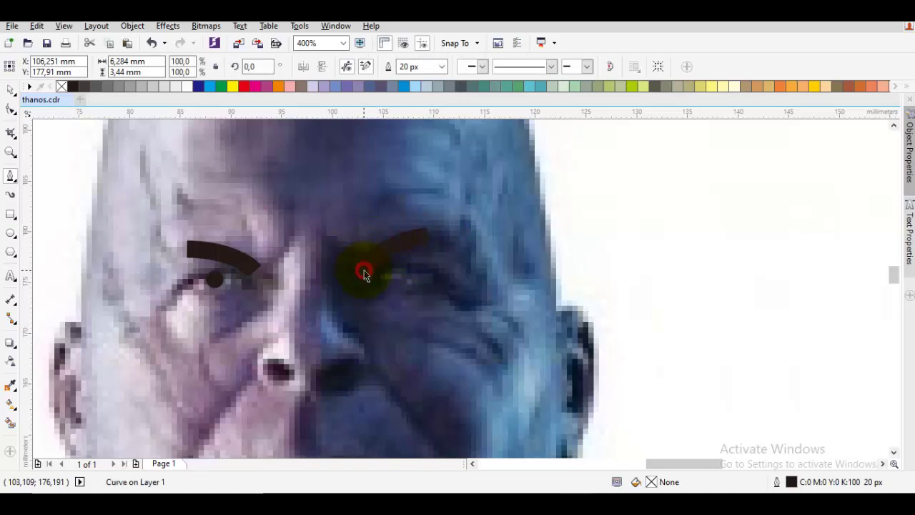
{"action": "key", "text": "Escape"}
Shorten the second eyebrow curve by deleting its outer end node.
{"action": "scroll", "coordinate": [383, 260], "scroll_direction": "up", "scroll_amount": 3}
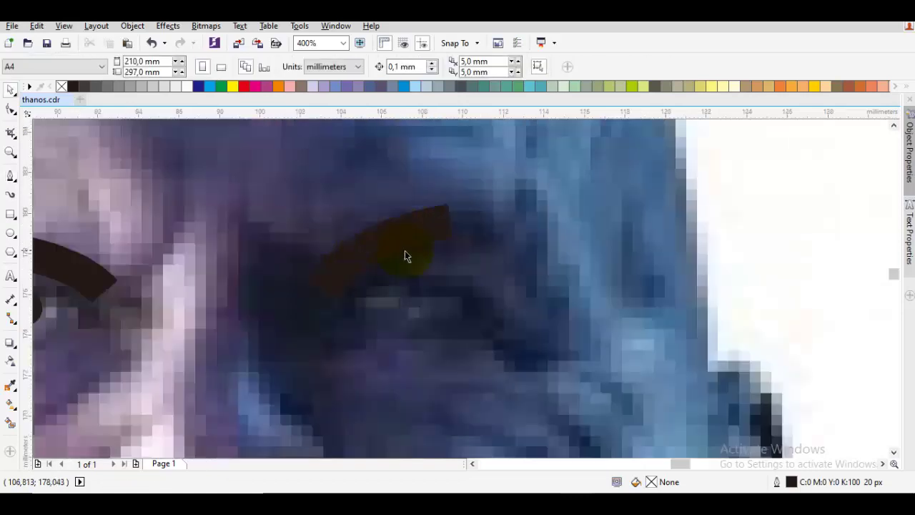
{"action": "double_click", "coordinate": [408, 240]}
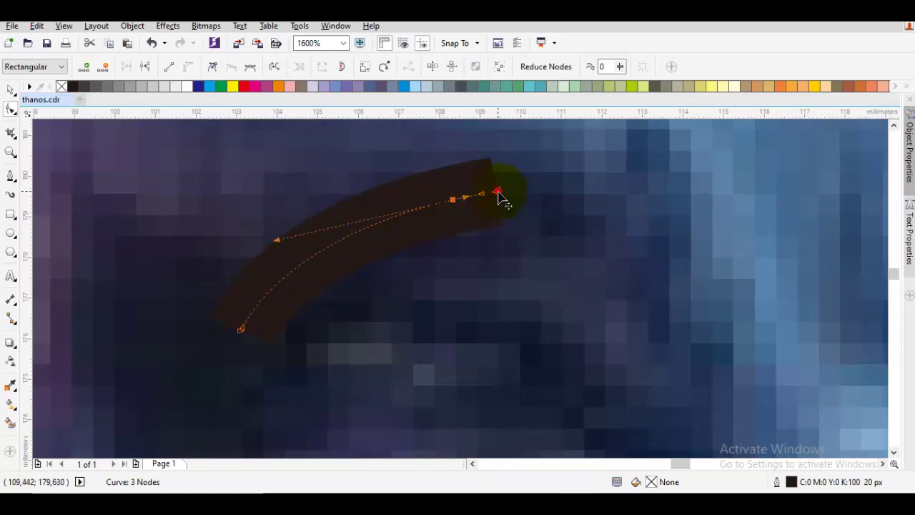
{"action": "double_click", "coordinate": [497, 192]}
{"action": "key", "text": "space"}
{"action": "scroll", "coordinate": [482, 201], "scroll_direction": "down", "scroll_amount": 2}
{"action": "key", "text": "Escape"}
Place a copy of the black pupil circle over the eye on the shaded side.
{"action": "left_click_drag", "start_coordinate": [394, 225], "coordinate": [406, 222]}
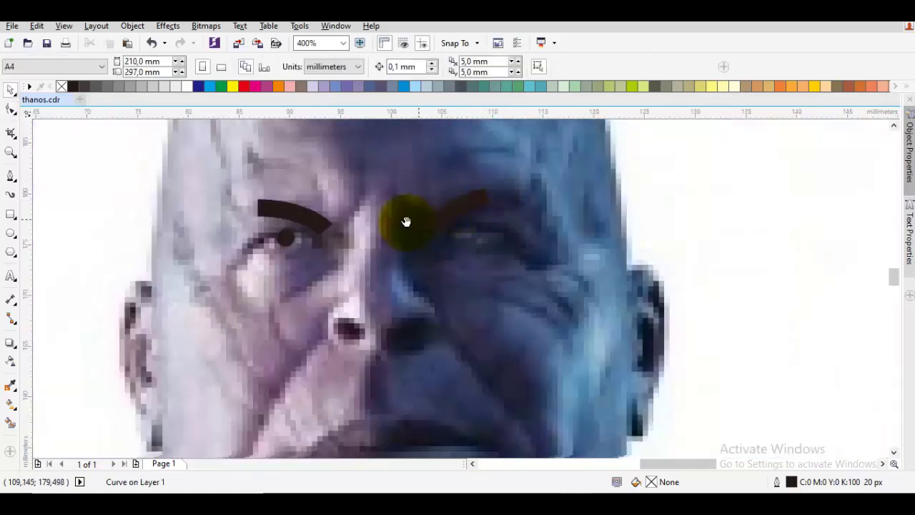
{"action": "left_click", "coordinate": [285, 240]}
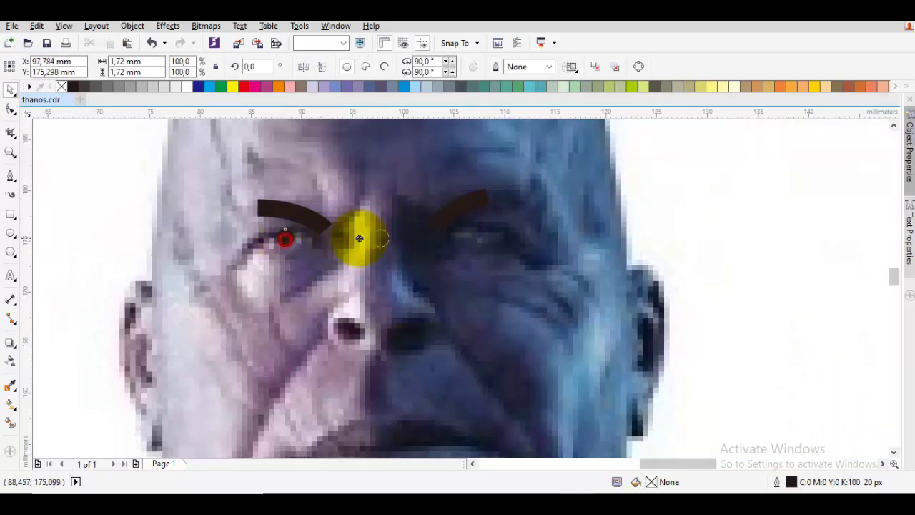
{"action": "left_click_drag", "start_coordinate": [440, 246], "coordinate": [543, 345]}
{"action": "scroll", "coordinate": [465, 236], "scroll_direction": "up", "scroll_amount": 1}
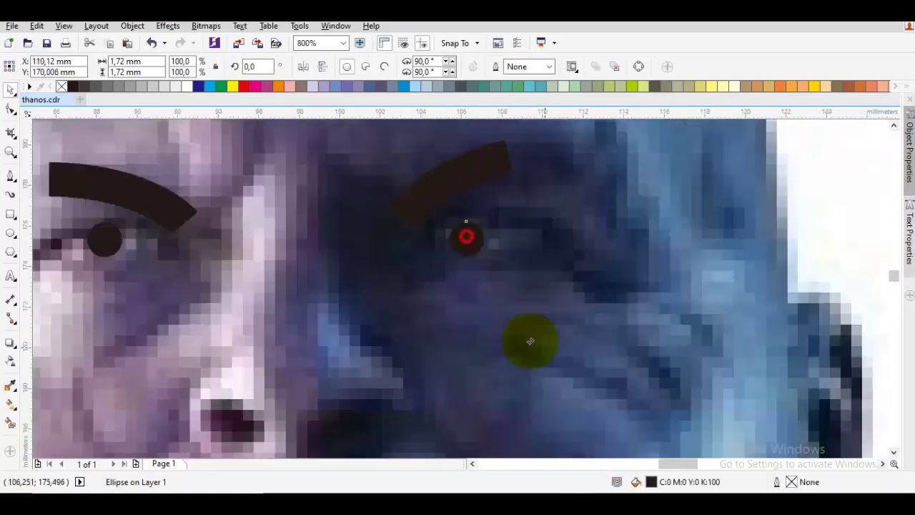
{"action": "scroll", "coordinate": [538, 315], "scroll_direction": "down", "scroll_amount": 2}
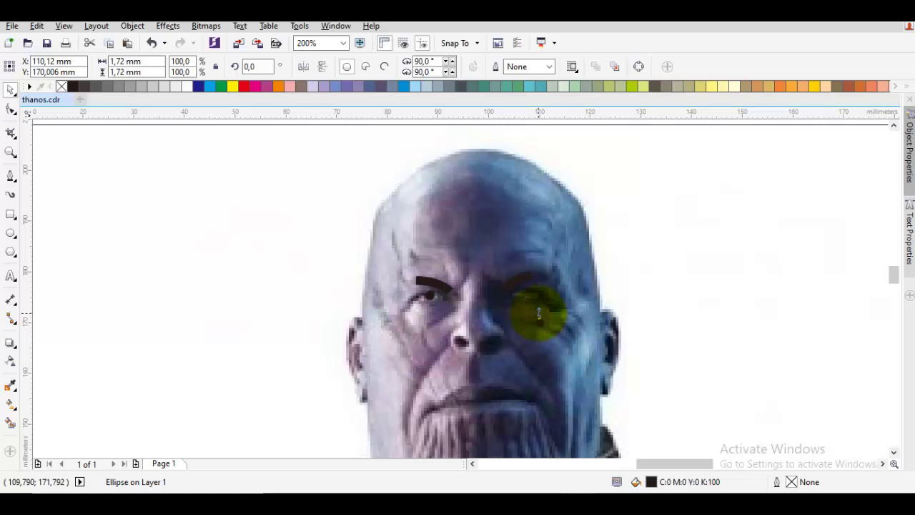
{"action": "scroll", "coordinate": [537, 315], "scroll_direction": "up", "scroll_amount": 2}
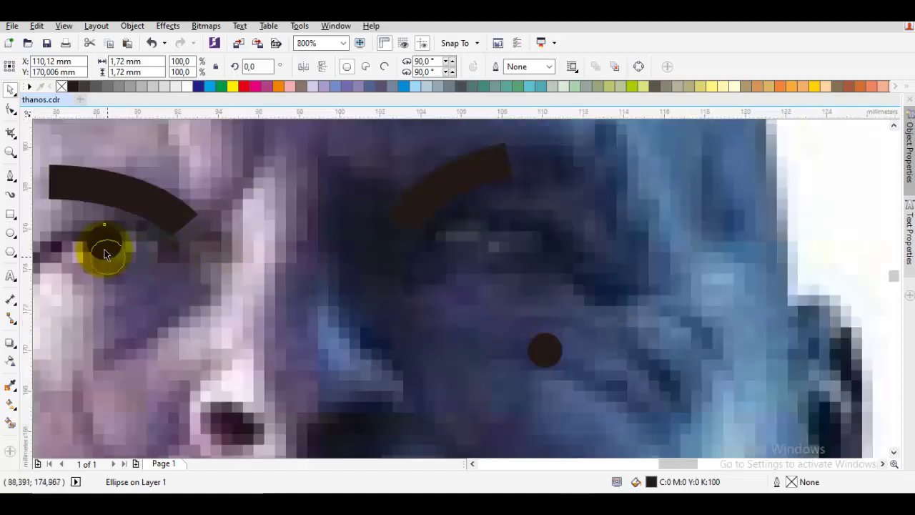
{"action": "left_click_drag", "start_coordinate": [105, 254], "coordinate": [111, 327]}
{"action": "key", "text": "ctrl+z"}
{"action": "key", "text": "ctrl+z"}
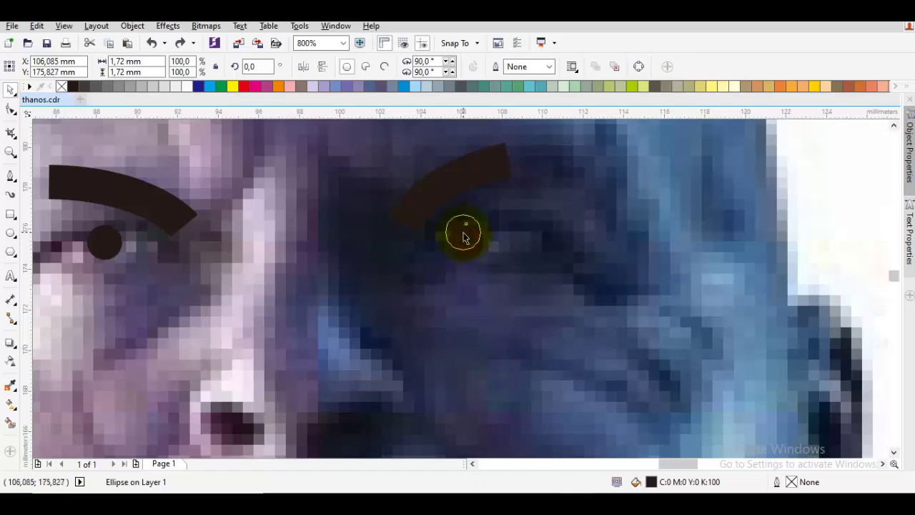
{"action": "key", "text": "Escape"}
Draw a curved nose line with the Pen tool from the bridge down and around under the nose tip.
{"action": "scroll", "coordinate": [461, 235], "scroll_direction": "down", "scroll_amount": 1}
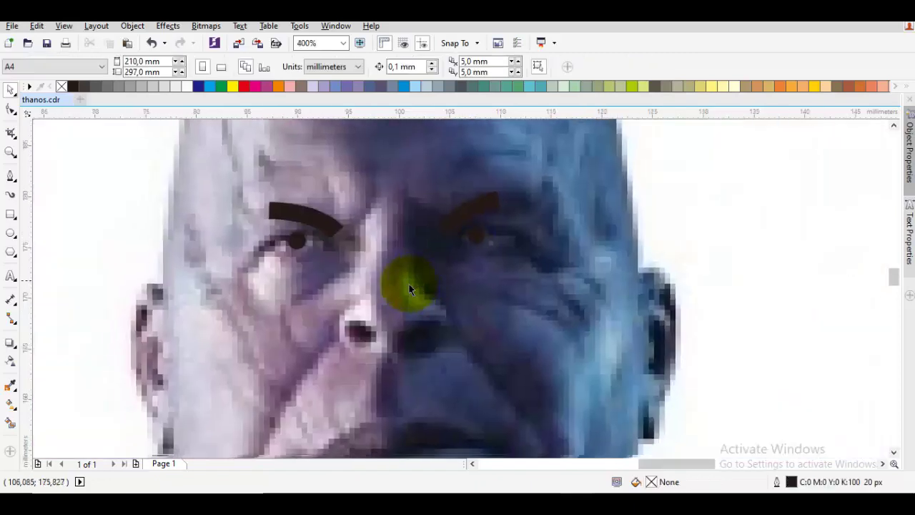
{"action": "key", "text": "F5"}
{"action": "left_click", "coordinate": [401, 256]}
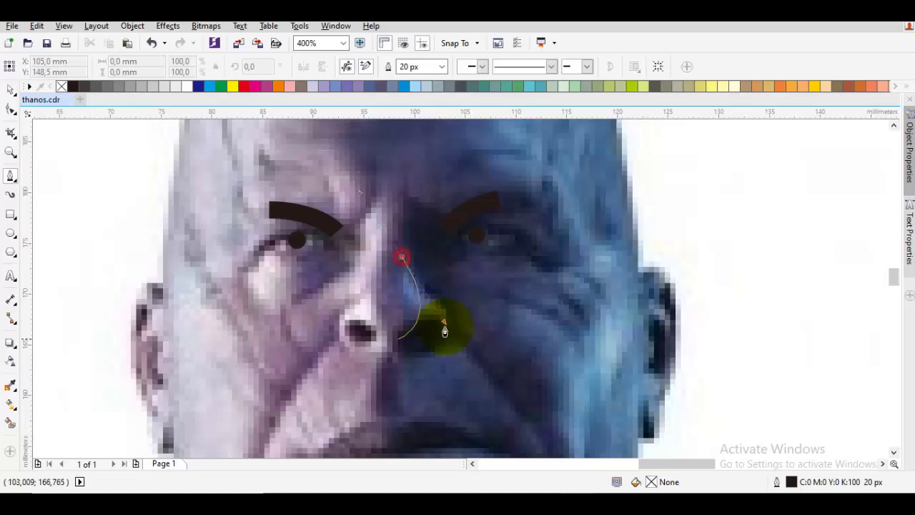
{"action": "mouse_move", "coordinate": [382, 339]}
{"action": "left_mouse_down"}
{"action": "mouse_move", "coordinate": [373, 329]}
{"action": "mouse_move", "coordinate": [341, 341]}
{"action": "left_mouse_up"}
{"action": "left_click_drag", "start_coordinate": [413, 350], "coordinate": [438, 237]}
{"action": "key", "text": "space"}
{"action": "key", "text": "Escape"}
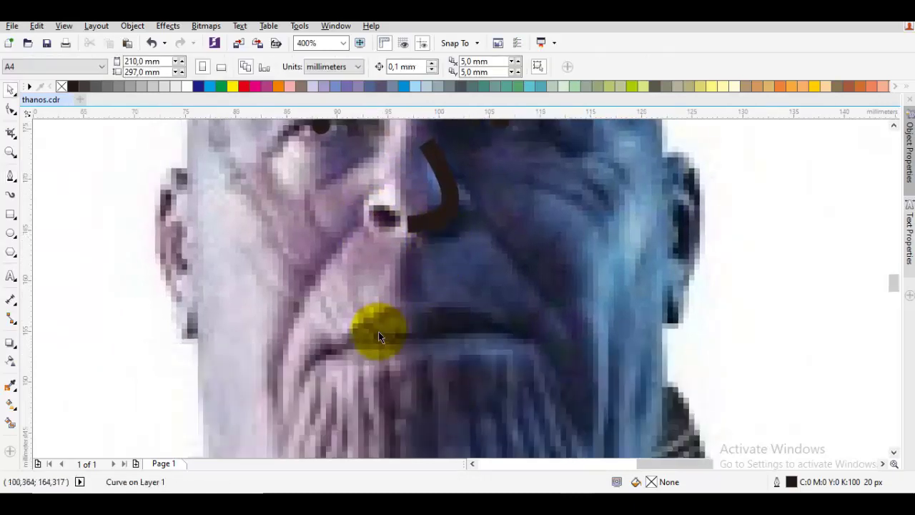
Draw the mouth line with the Pen tool as two joined arched segments along the closed lips.
{"action": "key", "text": "space"}
{"action": "left_click_drag", "start_coordinate": [315, 357], "coordinate": [379, 334]}
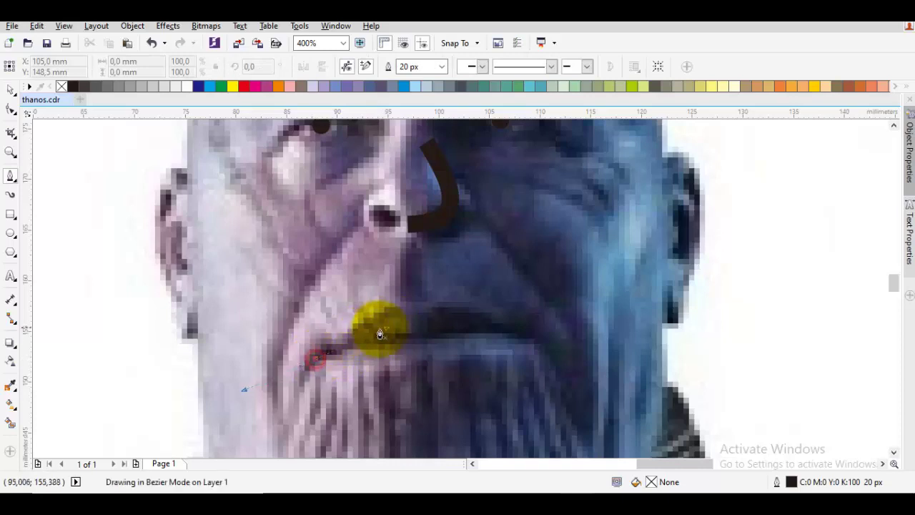
{"action": "left_click", "coordinate": [414, 340]}
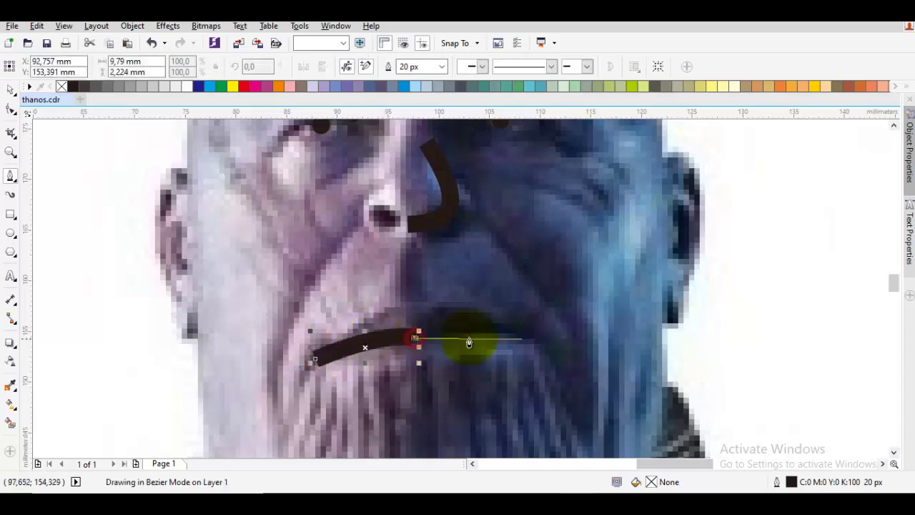
{"action": "left_click_drag", "start_coordinate": [522, 339], "coordinate": [579, 361]}
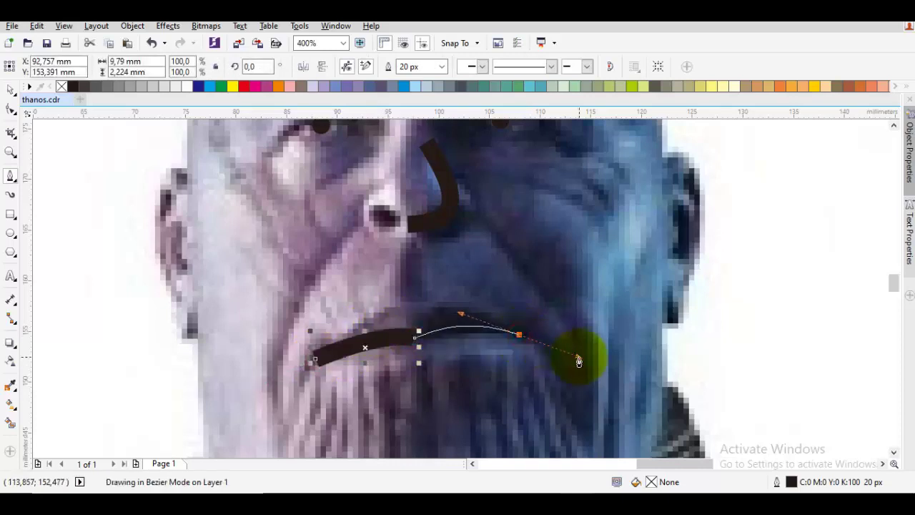
{"action": "key", "text": "space"}
{"action": "left_click", "coordinate": [562, 348]}
Move the photo aside to view the drawn facial features on their own, and undo the move.
{"action": "scroll", "coordinate": [561, 350], "scroll_direction": "down", "scroll_amount": 1}
{"action": "left_click_drag", "start_coordinate": [516, 410], "coordinate": [510, 331]}
{"action": "scroll", "coordinate": [448, 332], "scroll_direction": "up", "scroll_amount": 1}
{"action": "key", "text": "space"}
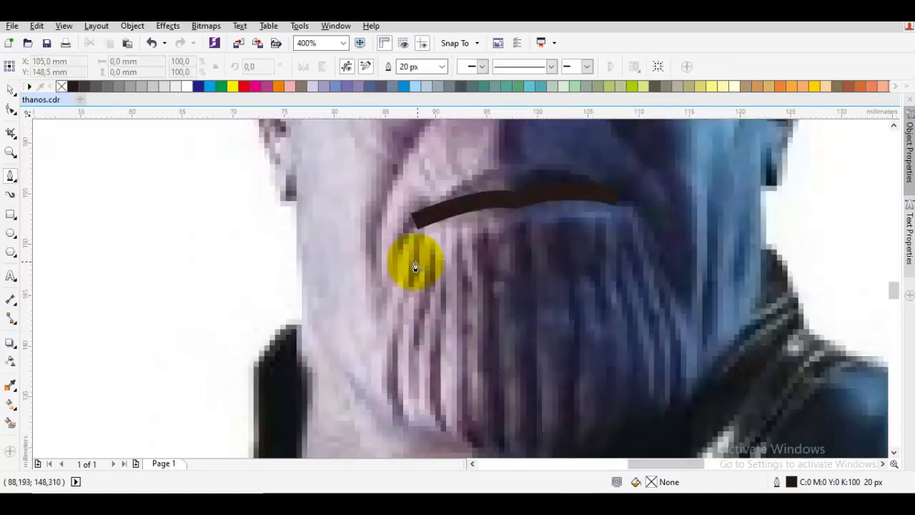
{"action": "scroll", "coordinate": [418, 267], "scroll_direction": "down", "scroll_amount": 2}
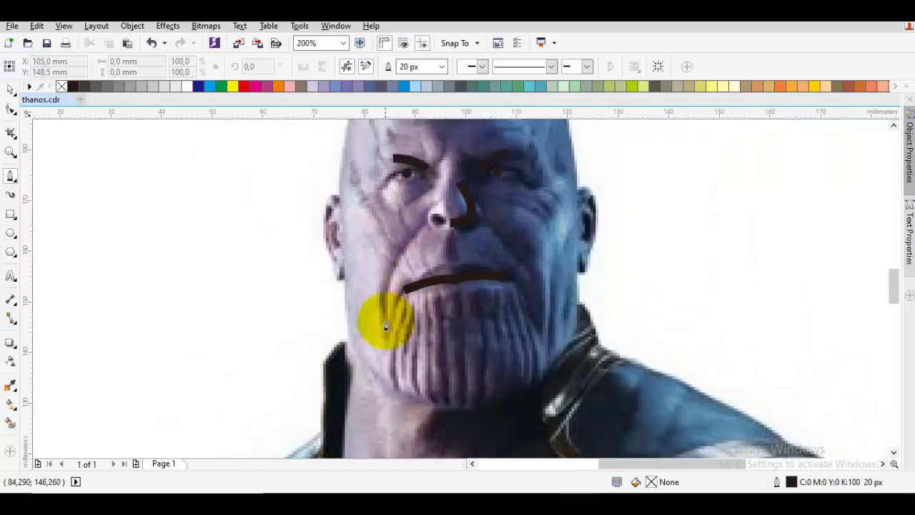
{"action": "key", "text": "space"}
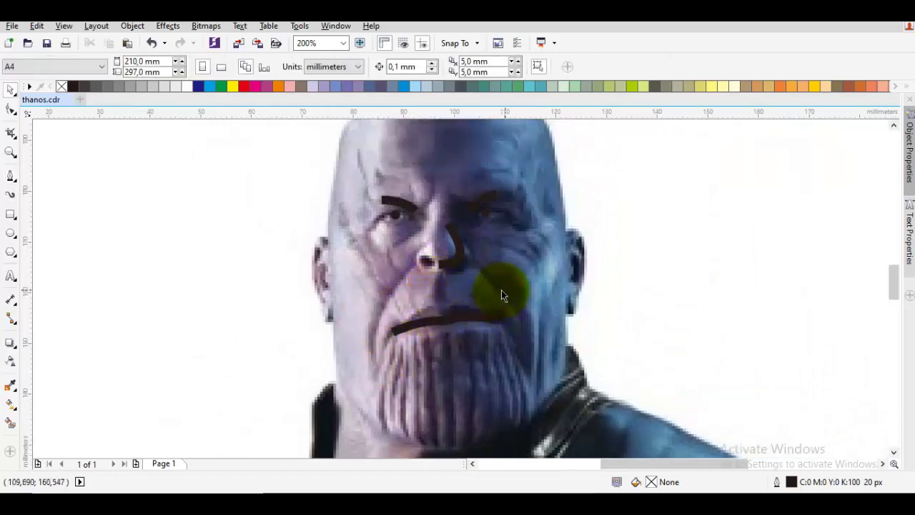
{"action": "scroll", "coordinate": [500, 290], "scroll_direction": "down", "scroll_amount": 2}
{"action": "left_click_drag", "start_coordinate": [378, 288], "coordinate": [779, 288]}
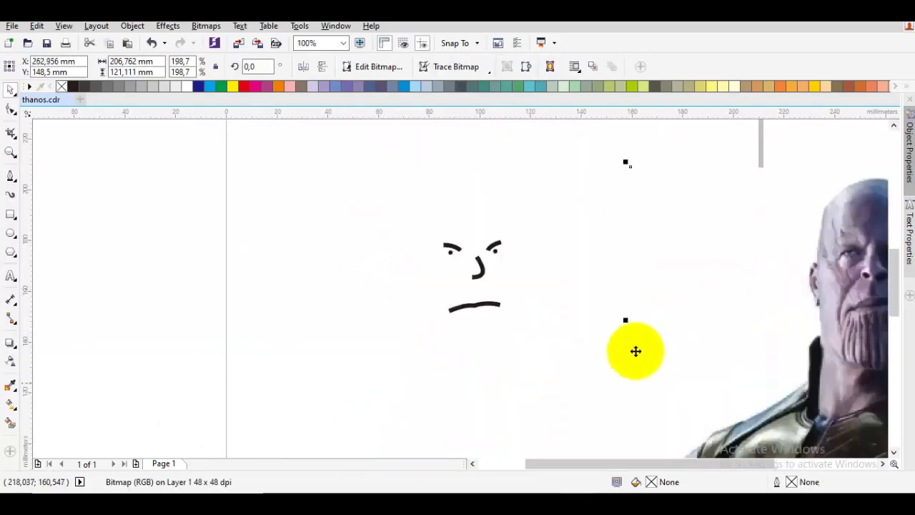
{"action": "left_click", "coordinate": [581, 386]}
{"action": "key", "text": "ctrl+z"}
{"action": "scroll", "coordinate": [478, 354], "scroll_direction": "up", "scroll_amount": 2}
{"action": "key", "text": "space"}
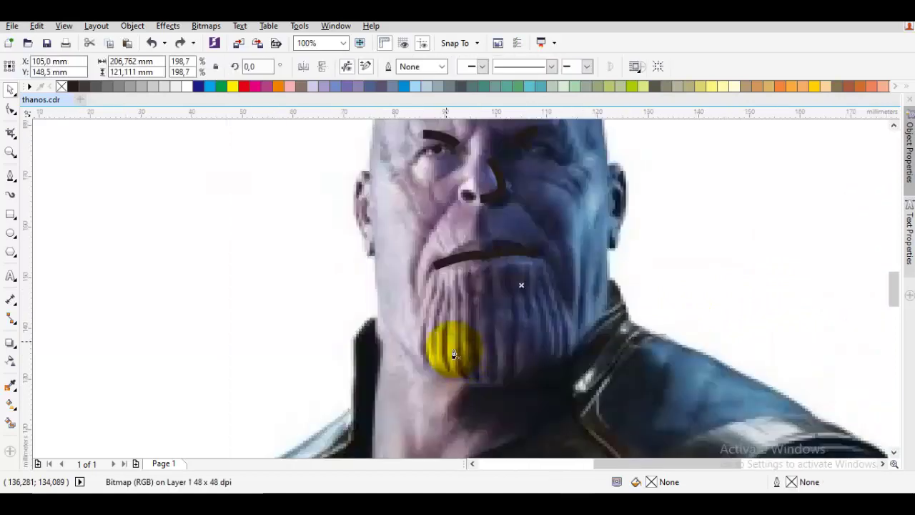
{"action": "left_click_drag", "start_coordinate": [447, 341], "coordinate": [432, 388]}
{"action": "key", "text": "ctrl+z"}
Start the head outline with the Pen tool at the top of the lit-side ear, tracing around the ear and down the neck to the collar.
{"action": "left_click_drag", "start_coordinate": [430, 329], "coordinate": [432, 335]}
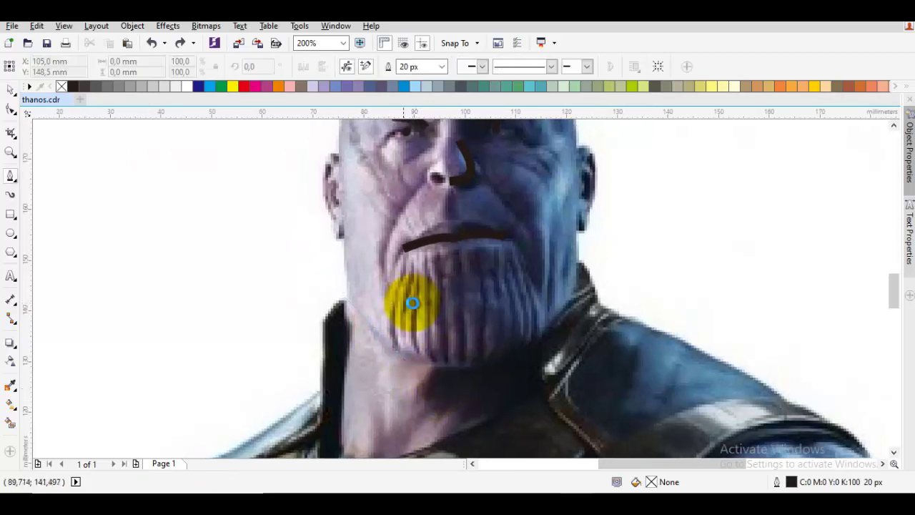
{"action": "left_click_drag", "start_coordinate": [341, 269], "coordinate": [350, 361]}
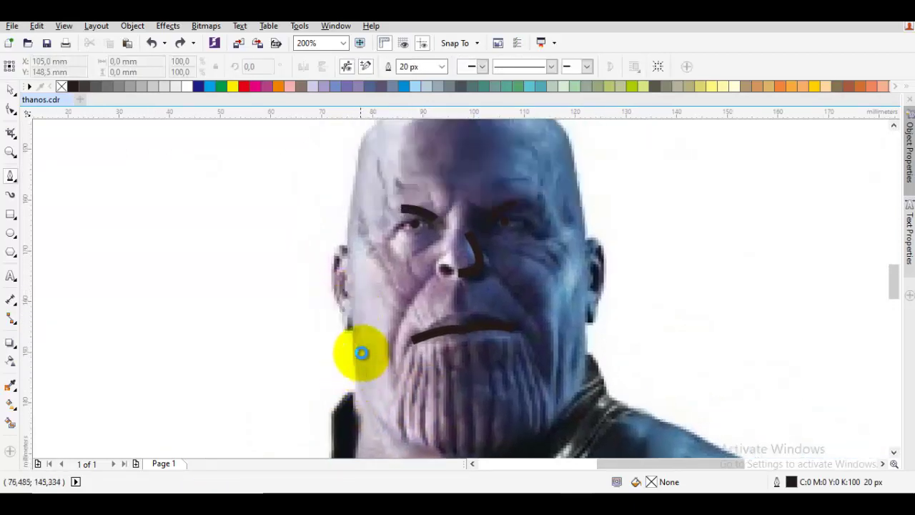
{"action": "left_click", "coordinate": [333, 250]}
{"action": "mouse_move", "coordinate": [330, 281]}
{"action": "left_mouse_down"}
{"action": "mouse_move", "coordinate": [328, 317]}
{"action": "mouse_move", "coordinate": [340, 316]}
{"action": "mouse_move", "coordinate": [353, 362]}
{"action": "mouse_move", "coordinate": [349, 306]}
{"action": "mouse_move", "coordinate": [357, 373]}
{"action": "mouse_move", "coordinate": [343, 402]}
{"action": "mouse_move", "coordinate": [338, 313]}
{"action": "mouse_move", "coordinate": [379, 334]}
{"action": "mouse_move", "coordinate": [427, 315]}
{"action": "left_mouse_up"}
{"action": "scroll", "coordinate": [344, 402], "scroll_direction": "down", "scroll_amount": 2}
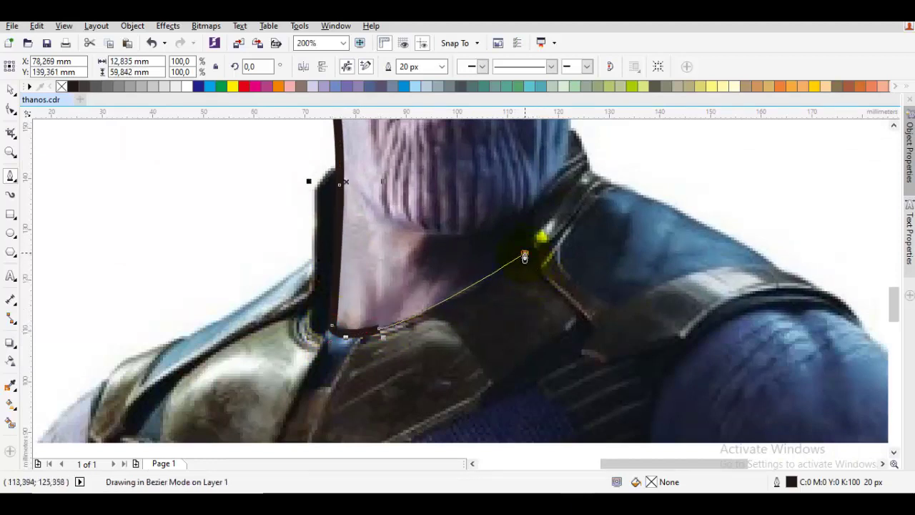
Continue the head outline along the neckline, up the shaded side of the neck and around the shaded ear, reaching about 54.4 × 63.8 mm.
{"action": "left_click_drag", "start_coordinate": [524, 256], "coordinate": [544, 185]}
{"action": "left_click_drag", "start_coordinate": [574, 141], "coordinate": [518, 193]}
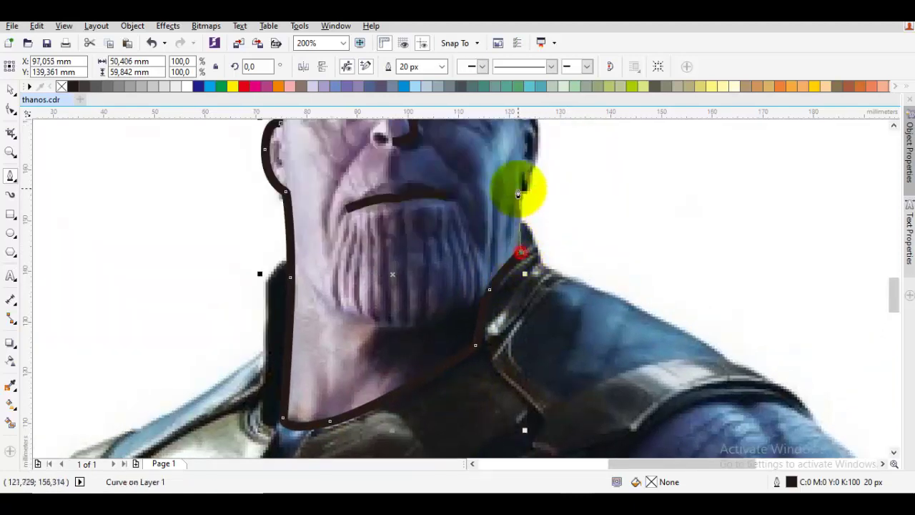
{"action": "left_click", "coordinate": [521, 189]}
{"action": "mouse_move", "coordinate": [539, 123]}
{"action": "left_mouse_down"}
{"action": "mouse_move", "coordinate": [520, 217]}
{"action": "mouse_move", "coordinate": [517, 188]}
{"action": "mouse_move", "coordinate": [500, 193]}
{"action": "left_mouse_up"}
{"action": "scroll", "coordinate": [498, 193], "scroll_direction": "down", "scroll_amount": 2}
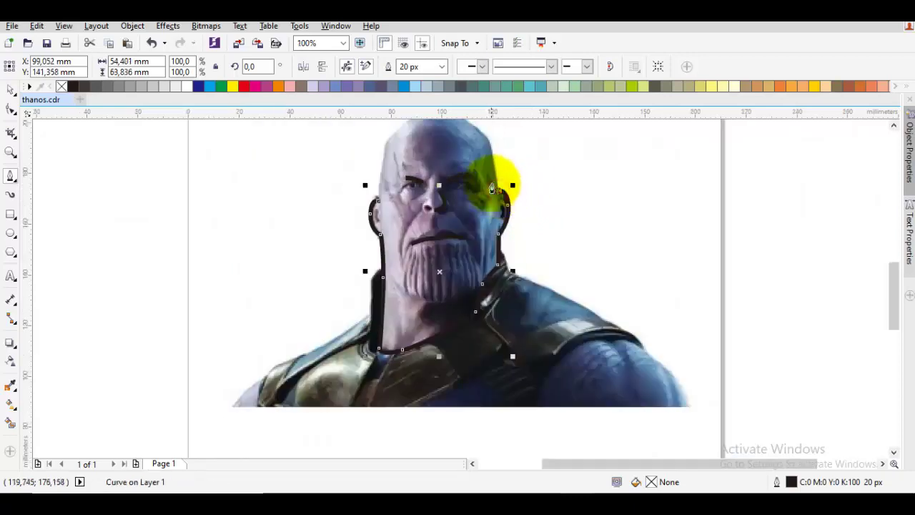
{"action": "scroll", "coordinate": [490, 180], "scroll_direction": "up", "scroll_amount": 2}
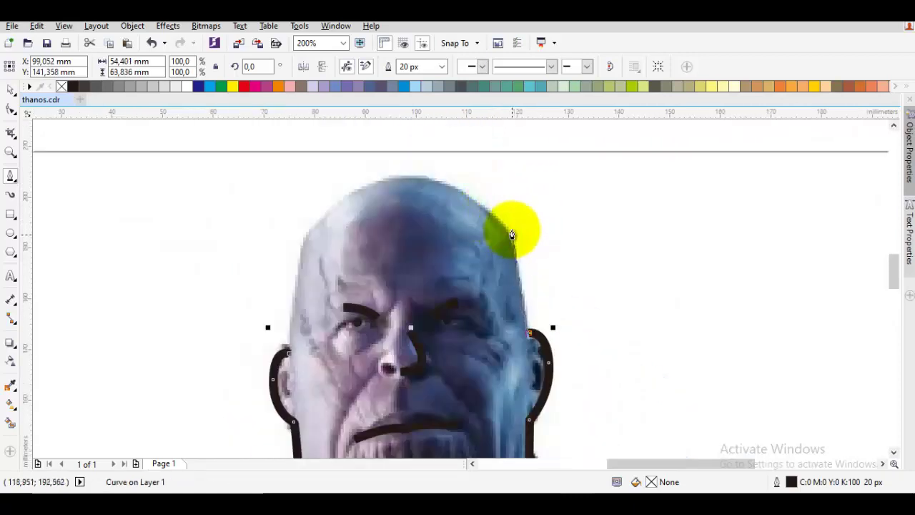
Trace the outline over the skull and close it at the starting node on the lit-side ear.
{"action": "left_click_drag", "start_coordinate": [514, 232], "coordinate": [498, 193]}
{"action": "left_click", "coordinate": [390, 185]}
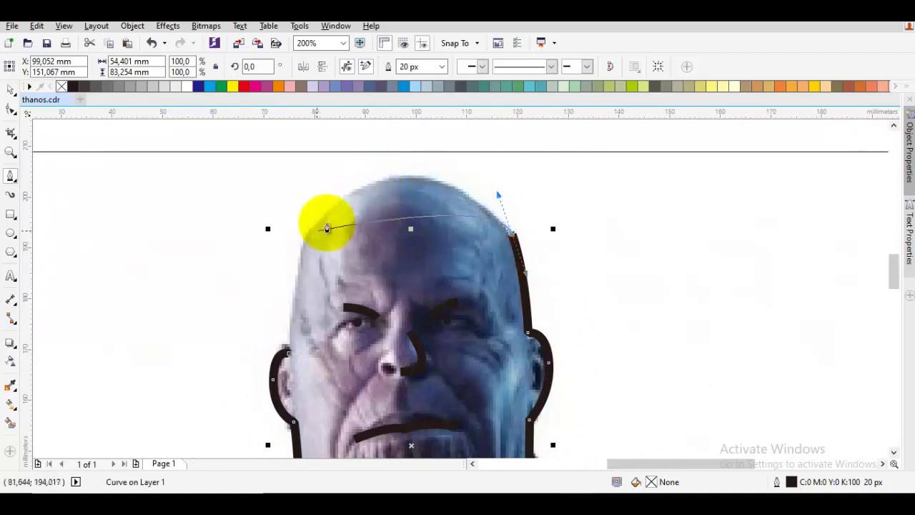
{"action": "left_click_drag", "start_coordinate": [299, 246], "coordinate": [285, 350]}
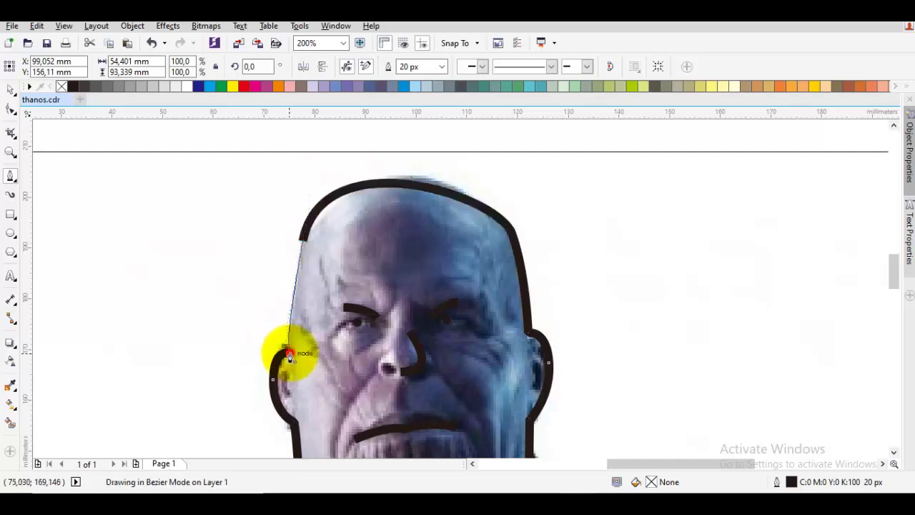
{"action": "left_click", "coordinate": [285, 350]}
Adjust the outline's node at the top of the lit-side ear and the skull node above it with the Shape tool.
{"action": "key", "text": "F10"}
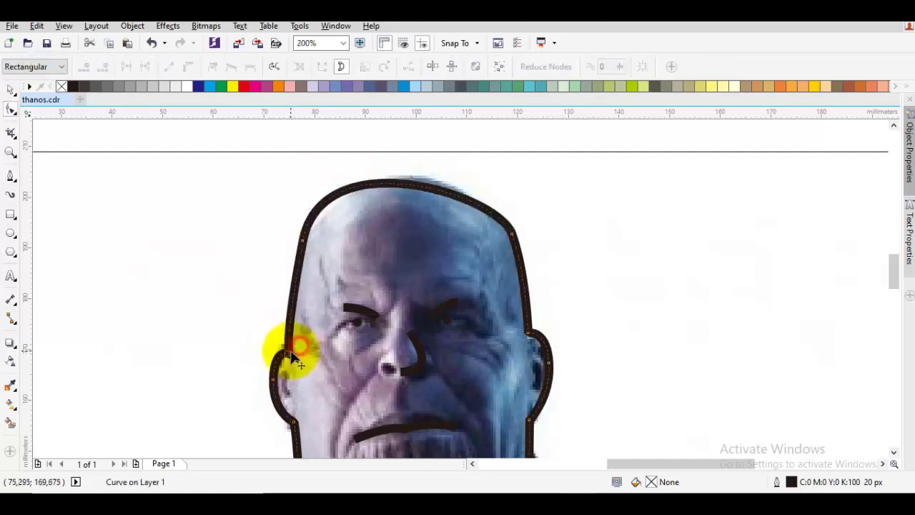
{"action": "left_click", "coordinate": [291, 356]}
{"action": "scroll", "coordinate": [293, 357], "scroll_direction": "up", "scroll_amount": 2}
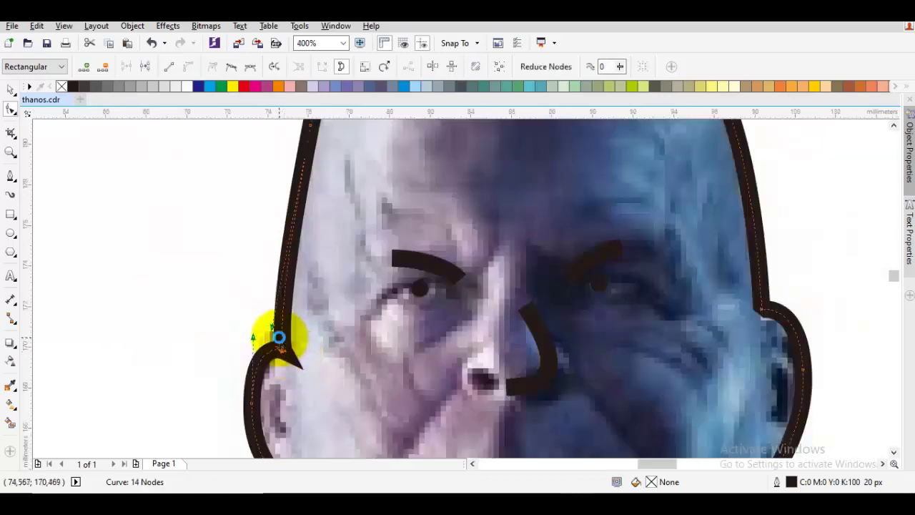
{"action": "scroll", "coordinate": [289, 355], "scroll_direction": "up", "scroll_amount": 2}
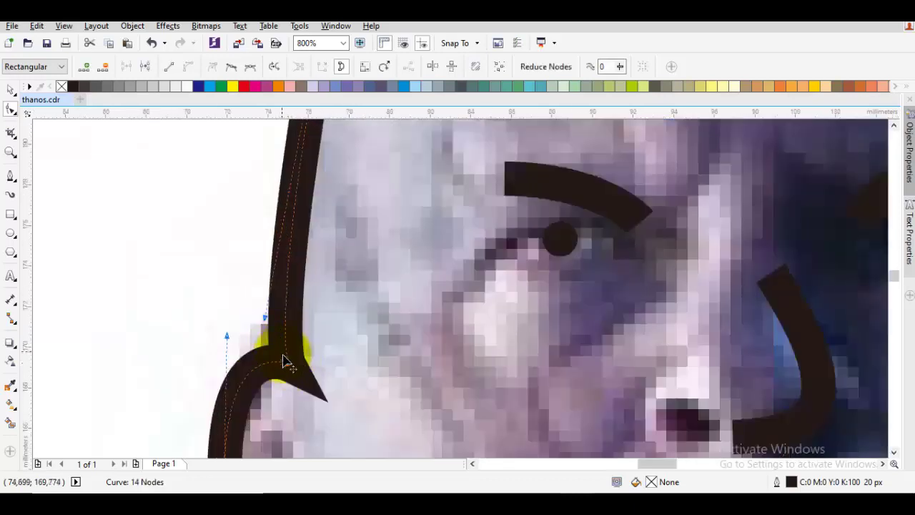
{"action": "left_click_drag", "start_coordinate": [284, 361], "coordinate": [292, 323]}
{"action": "scroll", "coordinate": [293, 323], "scroll_direction": "down", "scroll_amount": 2}
{"action": "scroll", "coordinate": [312, 392], "scroll_direction": "up", "scroll_amount": 3}
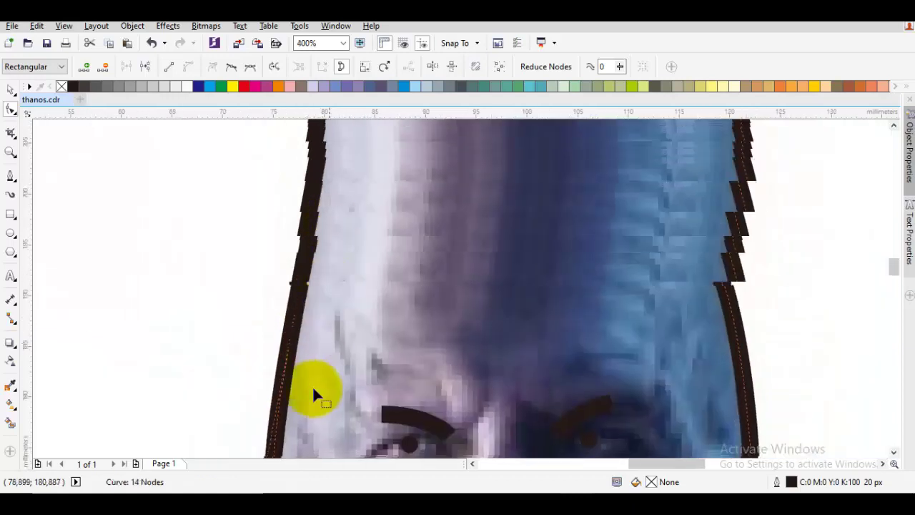
{"action": "left_click_drag", "start_coordinate": [300, 286], "coordinate": [316, 255]}
{"action": "scroll", "coordinate": [317, 255], "scroll_direction": "down", "scroll_amount": 1}
Add a node at the crown of the head outline and reshape the skull curves to follow the photo.
{"action": "left_click", "coordinate": [512, 145]}
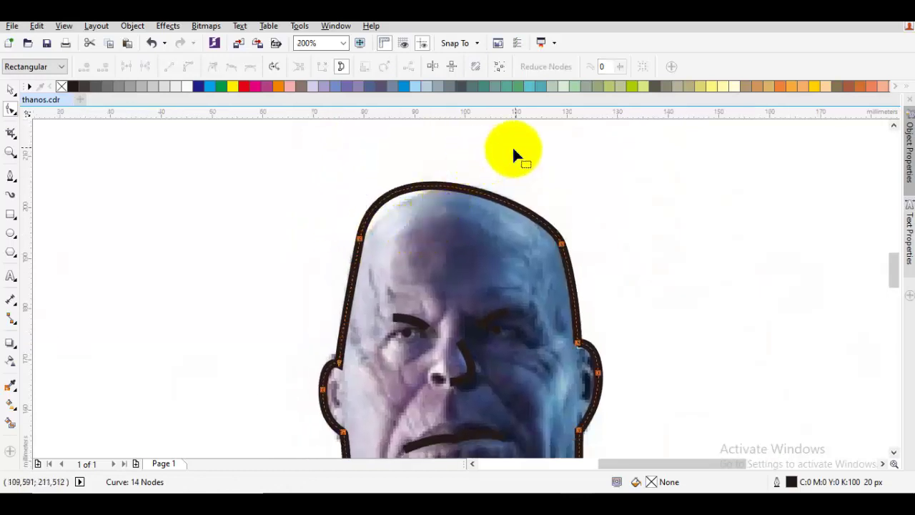
{"action": "key", "text": "ctrl+a"}
{"action": "right_click", "coordinate": [513, 145]}
{"action": "left_click", "coordinate": [479, 223]}
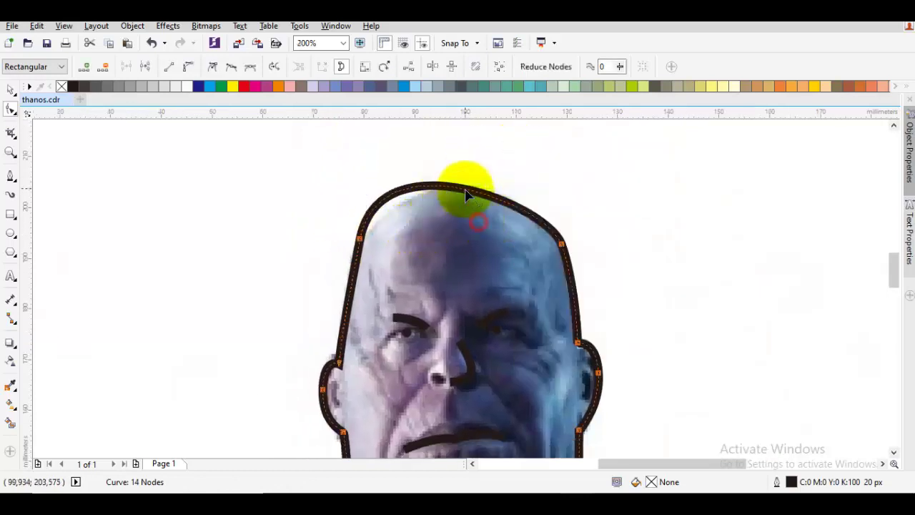
{"action": "double_click", "coordinate": [464, 190]}
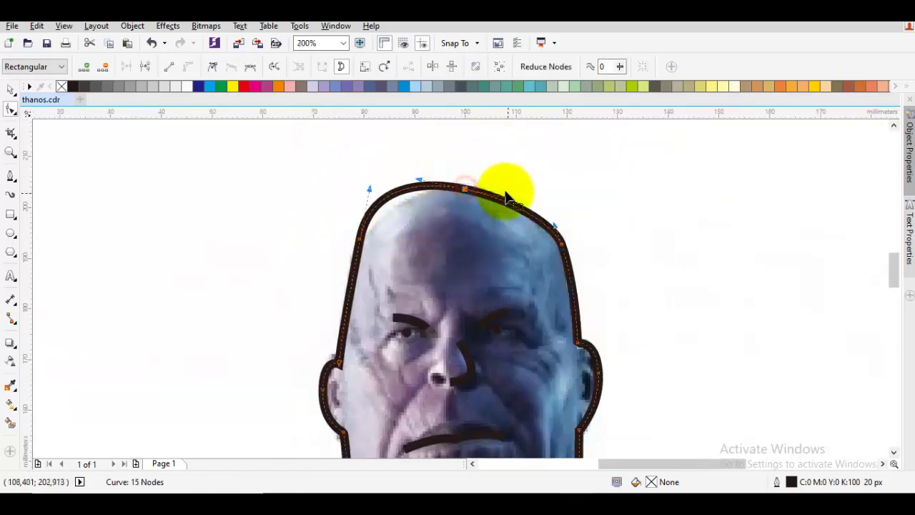
{"action": "left_click_drag", "start_coordinate": [510, 199], "coordinate": [505, 187]}
{"action": "mouse_move", "coordinate": [393, 203]}
{"action": "left_mouse_down"}
{"action": "mouse_move", "coordinate": [343, 262]}
{"action": "mouse_move", "coordinate": [348, 278]}
{"action": "mouse_move", "coordinate": [360, 250]}
{"action": "mouse_move", "coordinate": [363, 265]}
{"action": "mouse_move", "coordinate": [351, 268]}
{"action": "left_mouse_up"}
Delete the skull outline's side nodes above both ears to smooth the curve.
{"action": "left_click", "coordinate": [351, 272]}
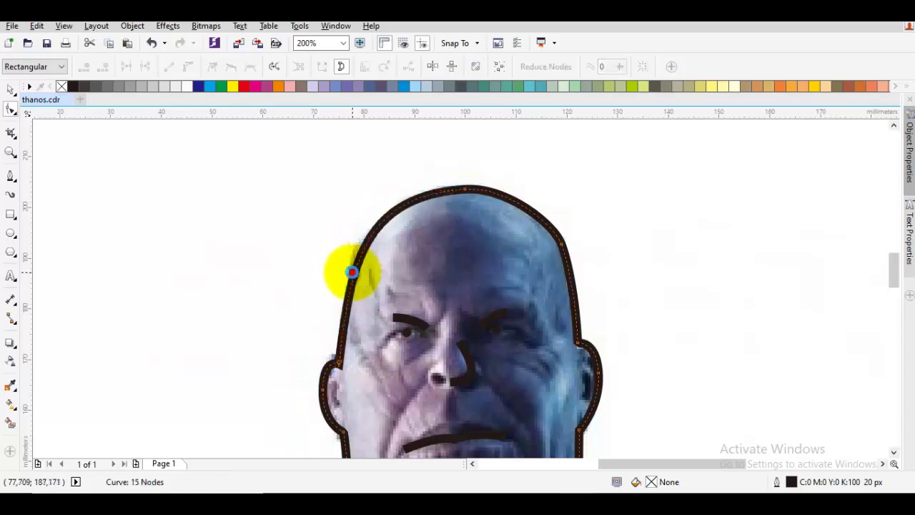
{"action": "double_click", "coordinate": [351, 271]}
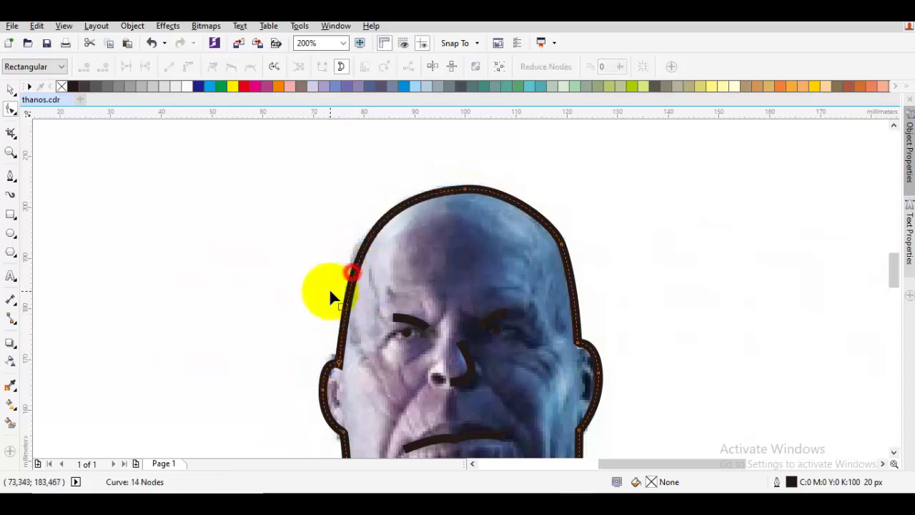
{"action": "double_click", "coordinate": [563, 244]}
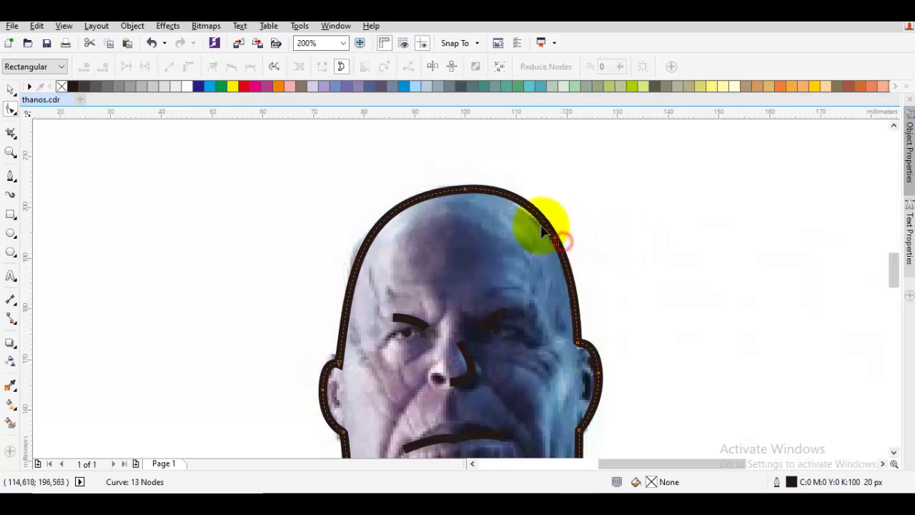
Level the curve handles of the crown node so the head outline is evenly rounded.
{"action": "key", "text": "space"}
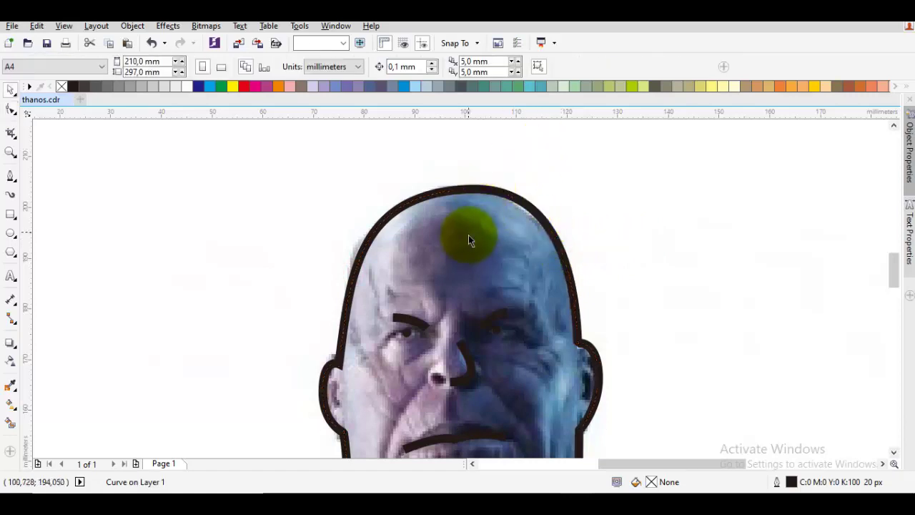
{"action": "key", "text": "space"}
{"action": "left_click", "coordinate": [464, 188]}
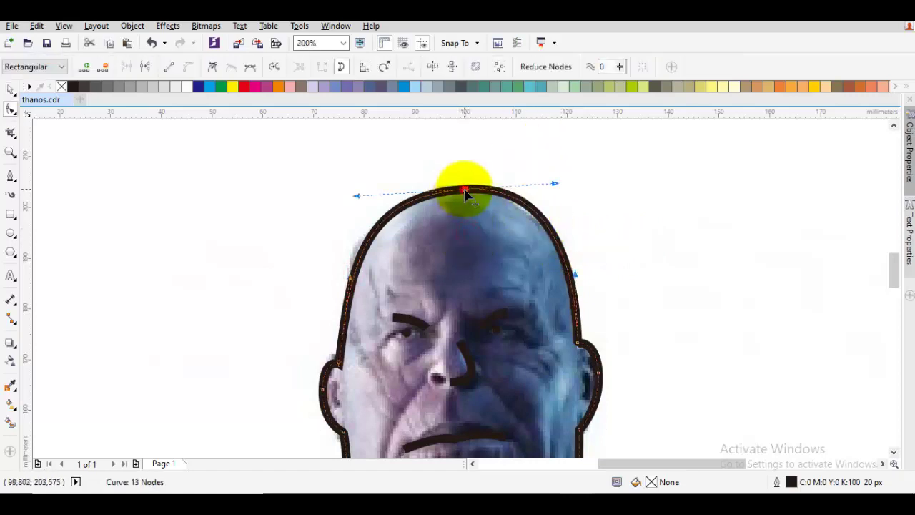
{"action": "mouse_move", "coordinate": [555, 184]}
{"action": "left_mouse_down"}
{"action": "mouse_move", "coordinate": [544, 191]}
{"action": "mouse_move", "coordinate": [555, 187]}
{"action": "left_mouse_up"}
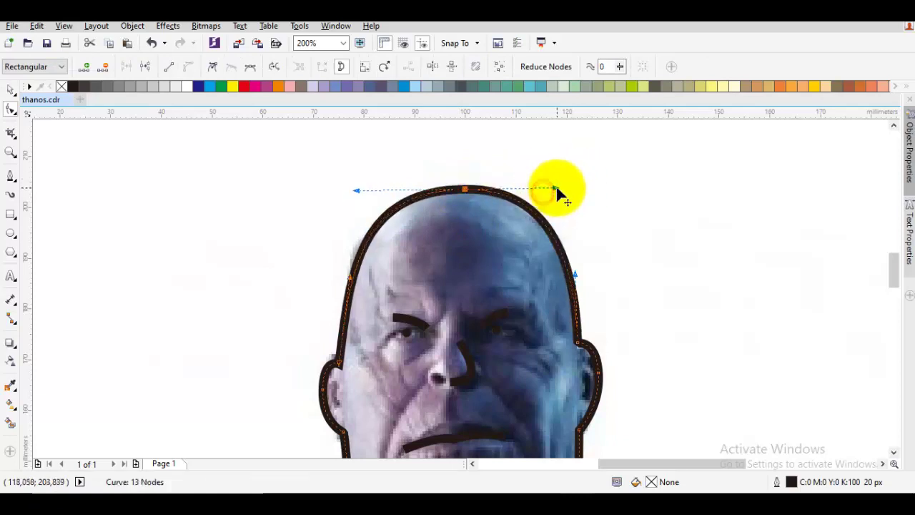
{"action": "key", "text": "space"}
{"action": "key", "text": "Escape"}
Move the photo away from the traced head to check the outline, and undo the move.
{"action": "scroll", "coordinate": [560, 206], "scroll_direction": "down", "scroll_amount": 2}
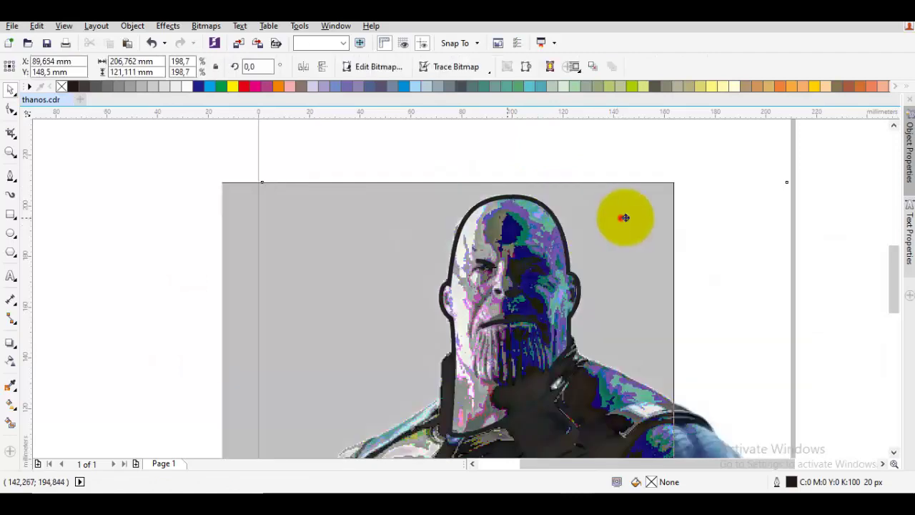
{"action": "left_click_drag", "start_coordinate": [622, 215], "coordinate": [229, 210]}
{"action": "left_click", "coordinate": [579, 209]}
{"action": "key", "text": "ctrl+z"}
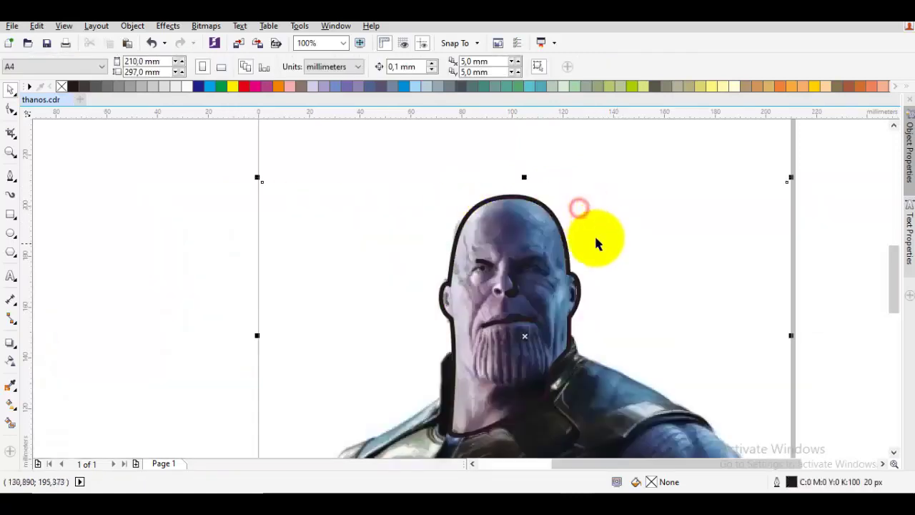
{"action": "key", "text": "Escape"}
Draw a curved chin line with the Pen tool from the lit-side jaw under the chin to the outline on the shaded side.
{"action": "scroll", "coordinate": [526, 309], "scroll_direction": "up", "scroll_amount": 2}
{"action": "left_click_drag", "start_coordinate": [529, 308], "coordinate": [545, 232]}
{"action": "key", "text": "space"}
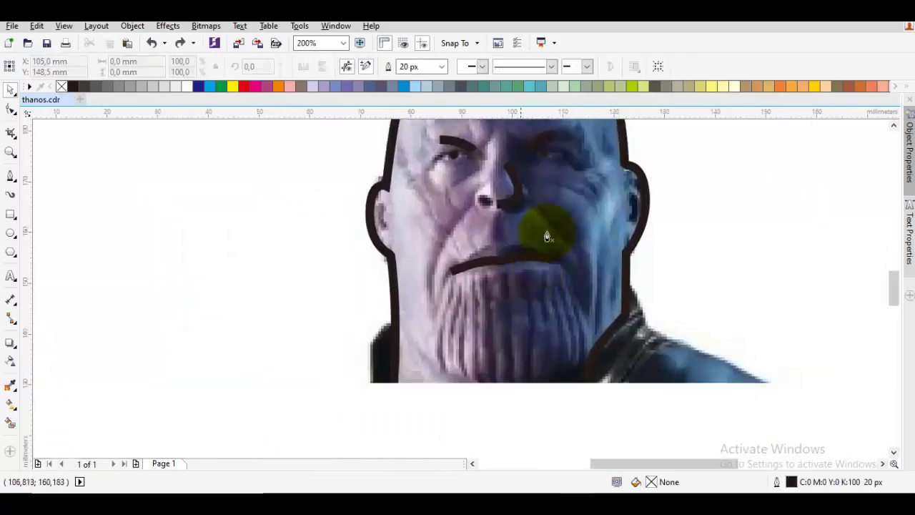
{"action": "scroll", "coordinate": [475, 319], "scroll_direction": "up", "scroll_amount": 1}
{"action": "left_click_drag", "start_coordinate": [474, 319], "coordinate": [475, 230]}
{"action": "scroll", "coordinate": [466, 232], "scroll_direction": "down", "scroll_amount": 2}
{"action": "scroll", "coordinate": [465, 233], "scroll_direction": "down", "scroll_amount": 2}
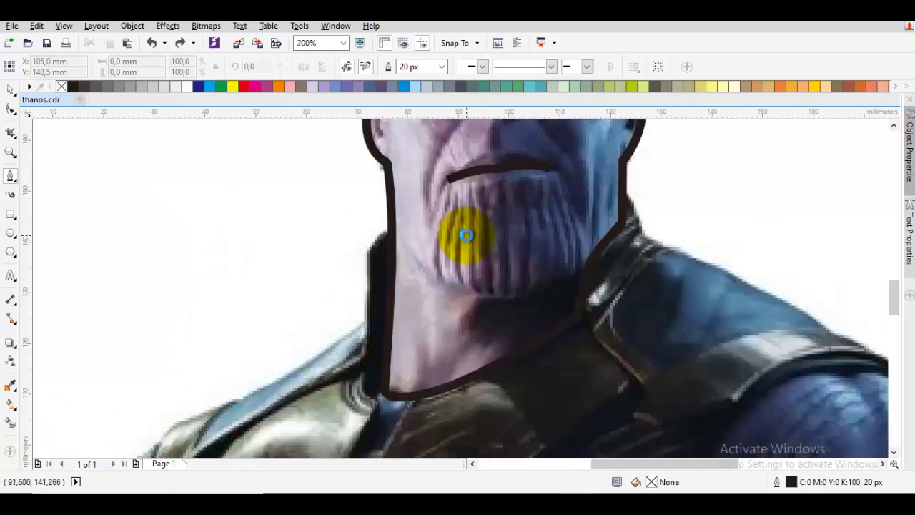
{"action": "left_click_drag", "start_coordinate": [404, 241], "coordinate": [439, 285]}
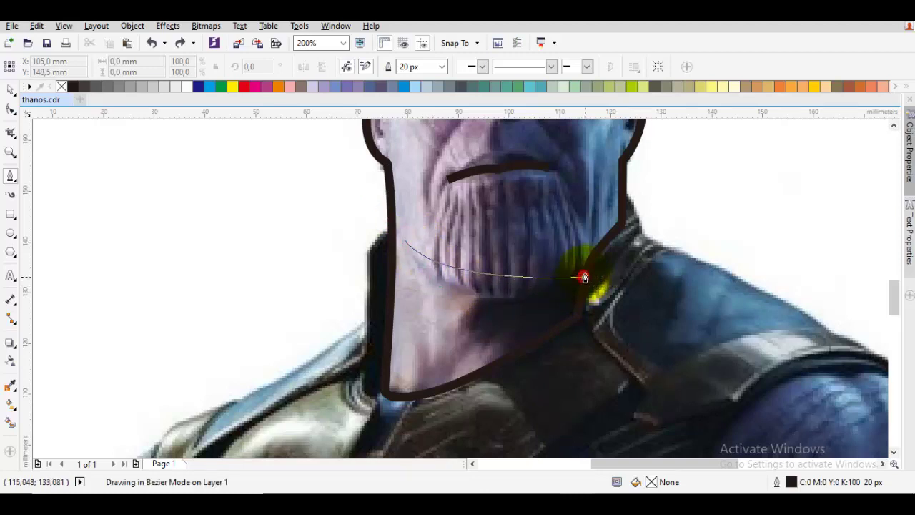
{"action": "left_click_drag", "start_coordinate": [584, 276], "coordinate": [655, 230]}
{"action": "key", "text": "space"}
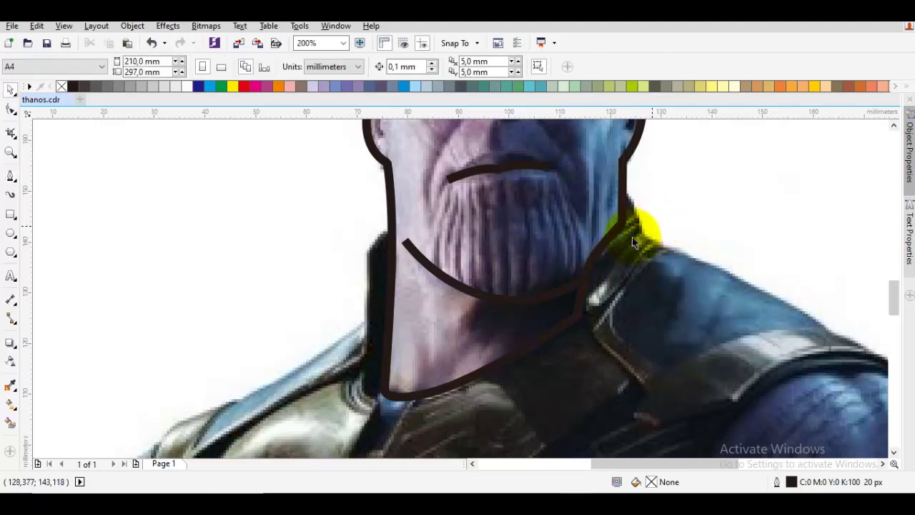
Draw a curved outer chin groove with the Pen tool, running down to the chin line on the lit side.
{"action": "key", "text": "space"}
{"action": "scroll", "coordinate": [536, 263], "scroll_direction": "down", "scroll_amount": 3}
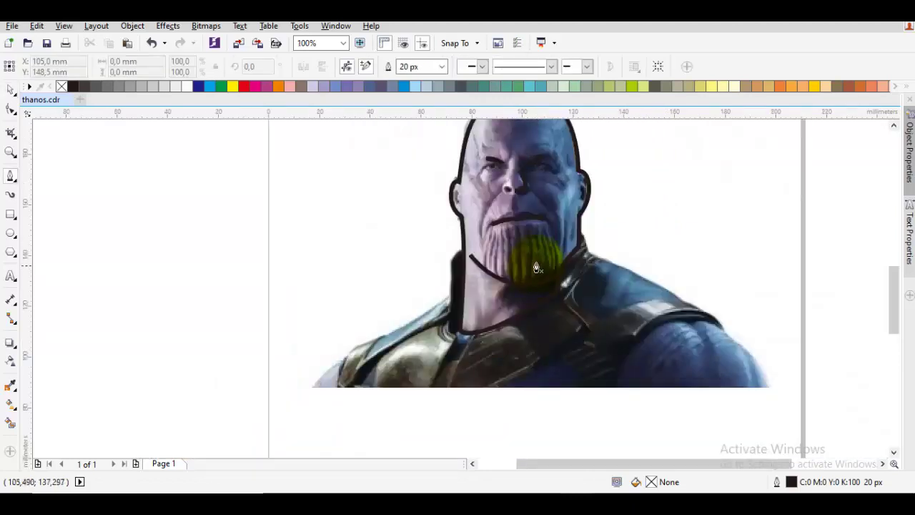
{"action": "scroll", "coordinate": [535, 267], "scroll_direction": "up", "scroll_amount": 2}
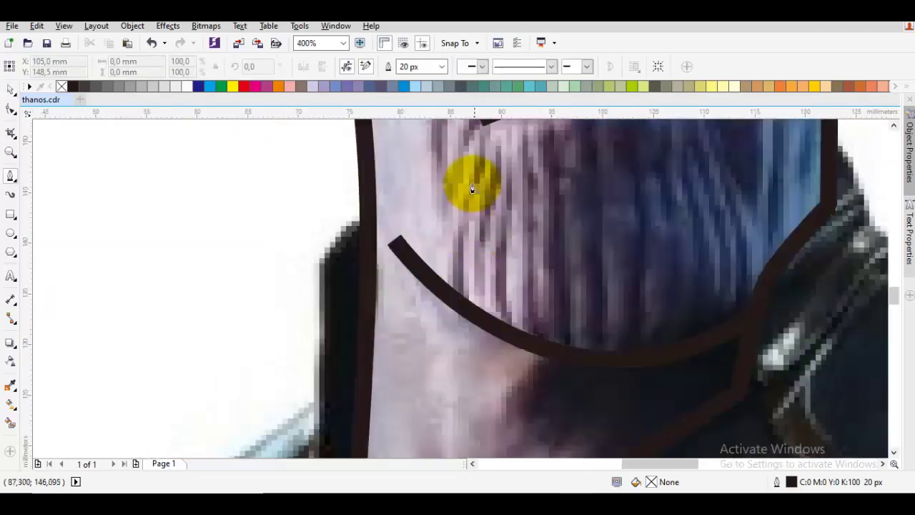
{"action": "left_click_drag", "start_coordinate": [472, 178], "coordinate": [441, 247]}
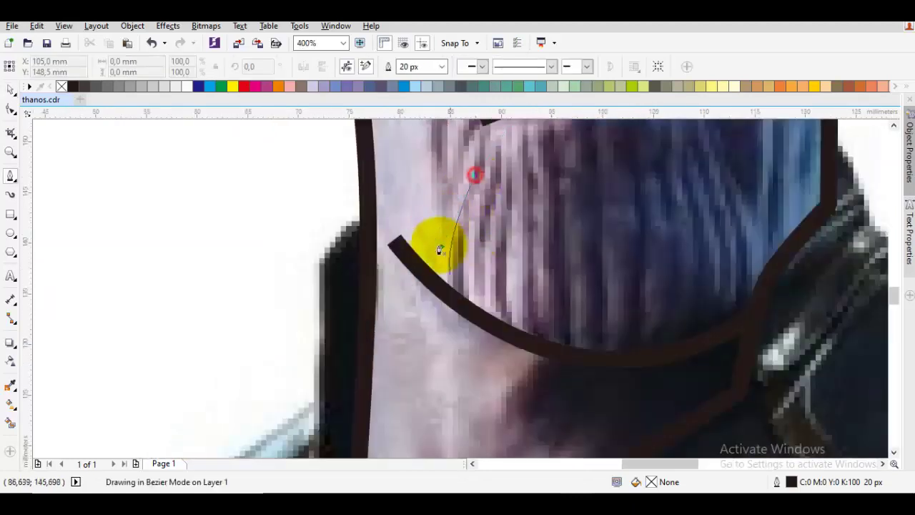
{"action": "left_click", "coordinate": [462, 308]}
{"action": "key", "text": "space"}
{"action": "scroll", "coordinate": [613, 296], "scroll_direction": "down", "scroll_amount": 1}
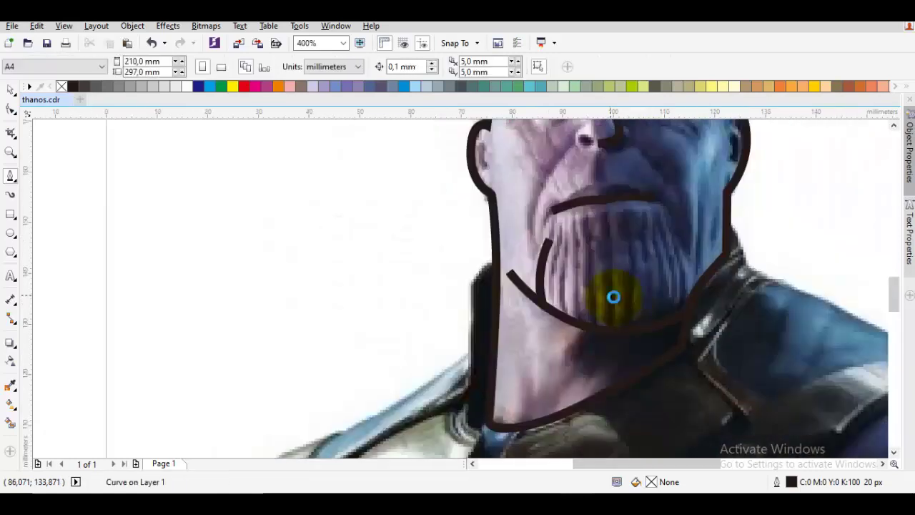
Draw the outer chin groove on the shaded side as a curve about 15 mm tall ending at the jaw outline.
{"action": "key", "text": "space"}
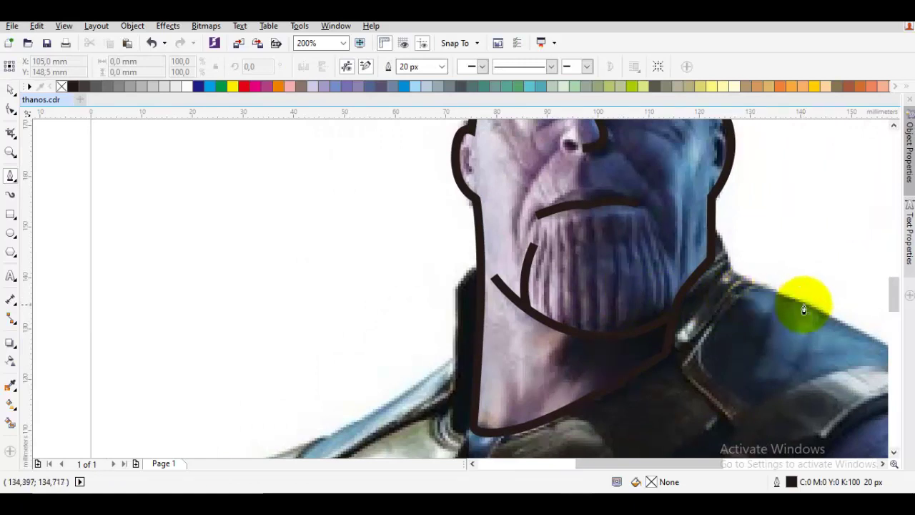
{"action": "scroll", "coordinate": [647, 304], "scroll_direction": "up", "scroll_amount": 1}
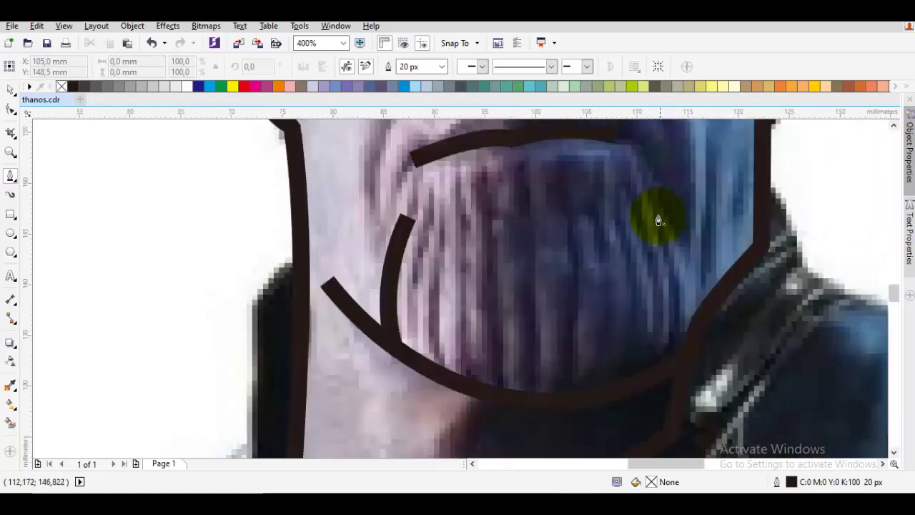
{"action": "left_click_drag", "start_coordinate": [671, 227], "coordinate": [701, 286]}
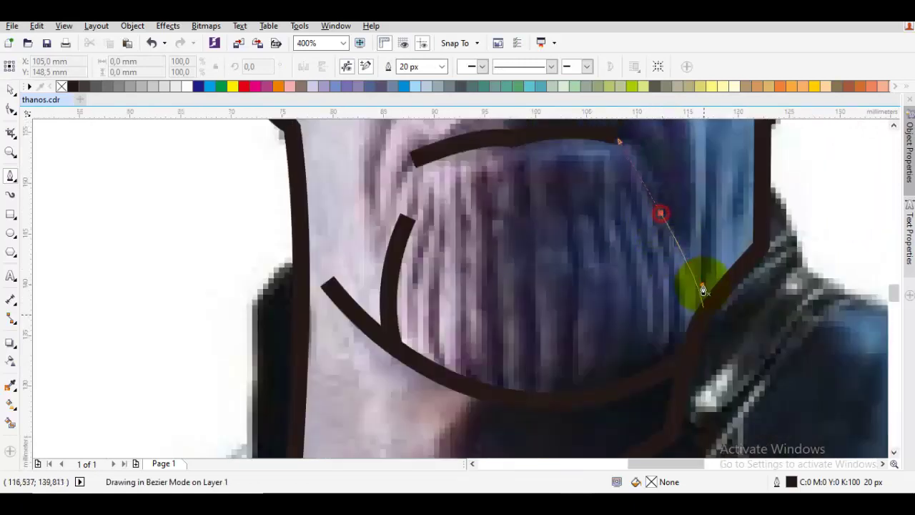
{"action": "left_click", "coordinate": [678, 362]}
{"action": "scroll", "coordinate": [580, 348], "scroll_direction": "down", "scroll_amount": 1}
{"action": "scroll", "coordinate": [552, 355], "scroll_direction": "up", "scroll_amount": 1}
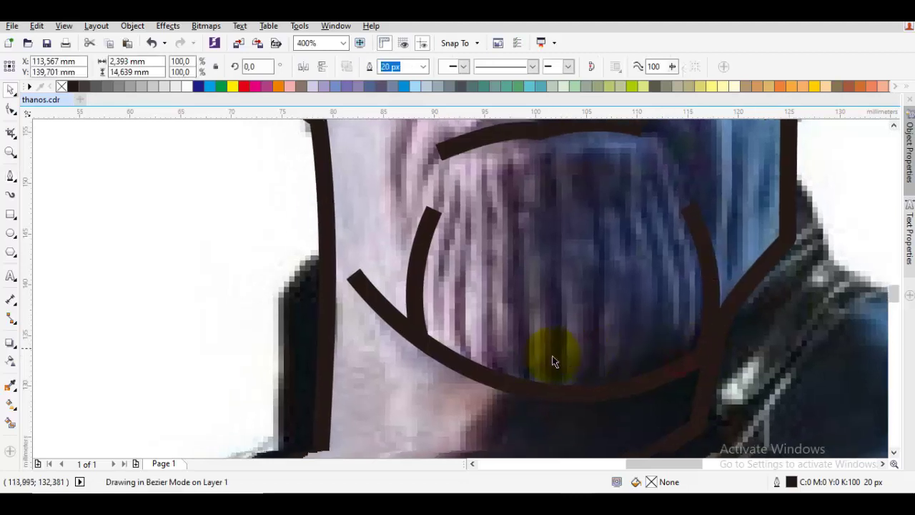
{"action": "key", "text": "Escape"}
{"action": "key", "text": "Escape"}
Draw two shorter curved chin grooves, one just inside each outer groove, both ending on the chin line.
{"action": "left_click_drag", "start_coordinate": [472, 242], "coordinate": [455, 330]}
{"action": "left_click", "coordinate": [475, 373]}
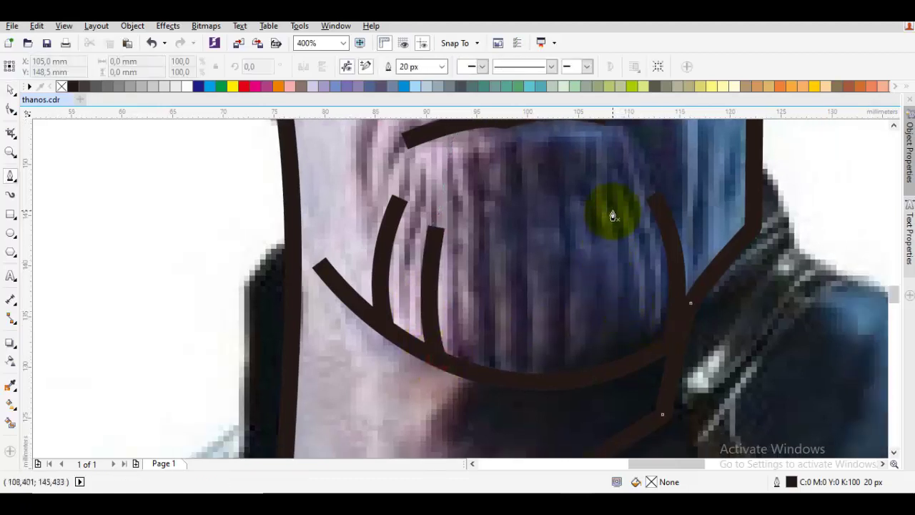
{"action": "left_click_drag", "start_coordinate": [612, 212], "coordinate": [637, 302]}
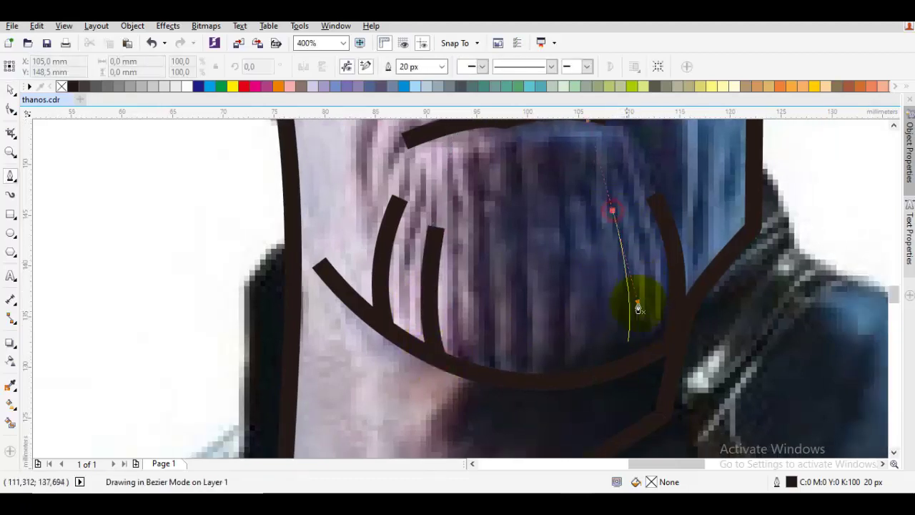
{"action": "left_click", "coordinate": [625, 368]}
{"action": "key", "text": "space"}
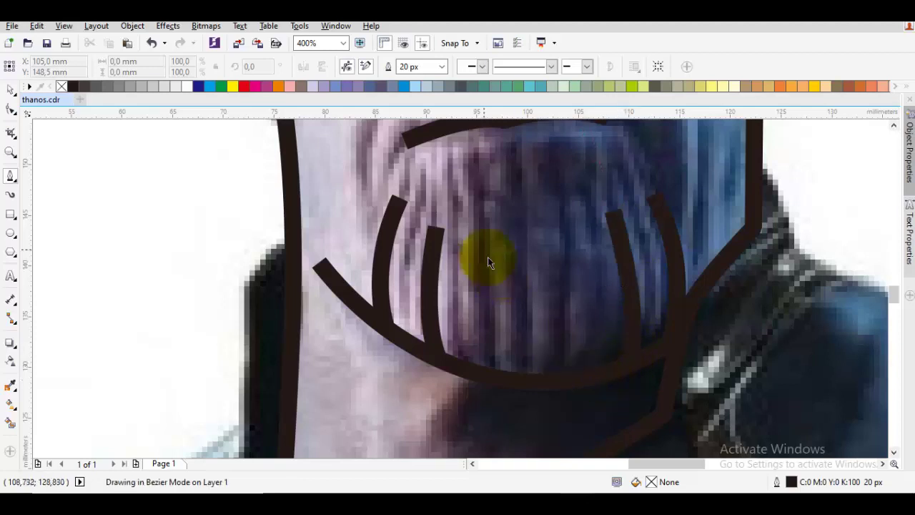
Draw two central chin grooves down to the chin line, the lit-side one about 19 mm tall.
{"action": "left_click_drag", "start_coordinate": [477, 190], "coordinate": [475, 332]}
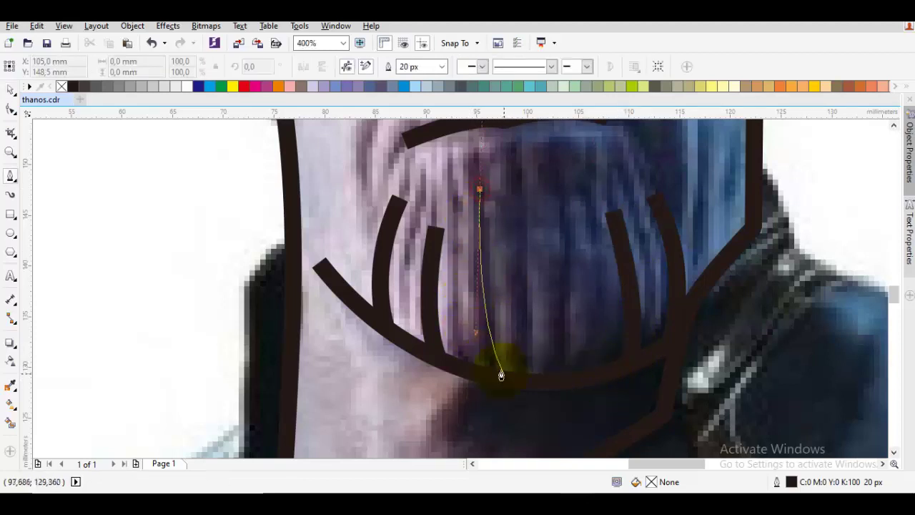
{"action": "left_click", "coordinate": [501, 379]}
{"action": "key", "text": "space"}
{"action": "left_click", "coordinate": [610, 201]}
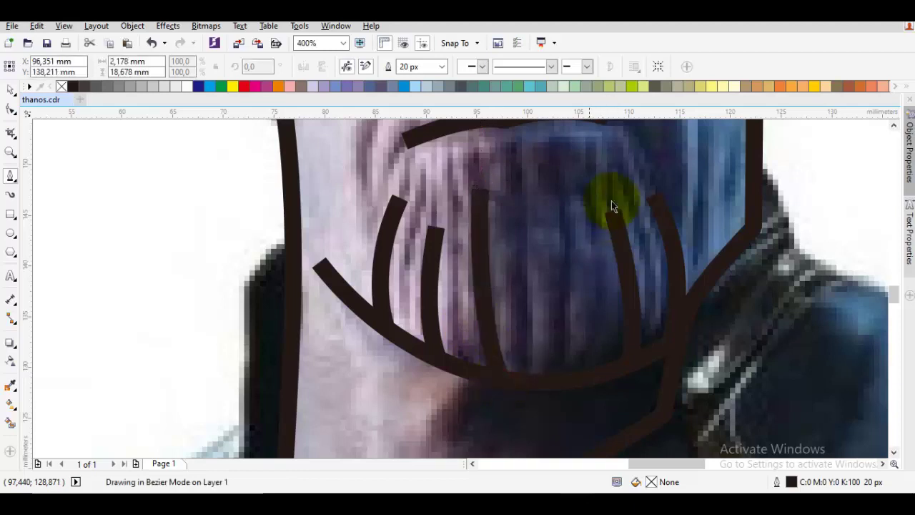
{"action": "key", "text": "space"}
{"action": "left_click_drag", "start_coordinate": [567, 183], "coordinate": [586, 296]}
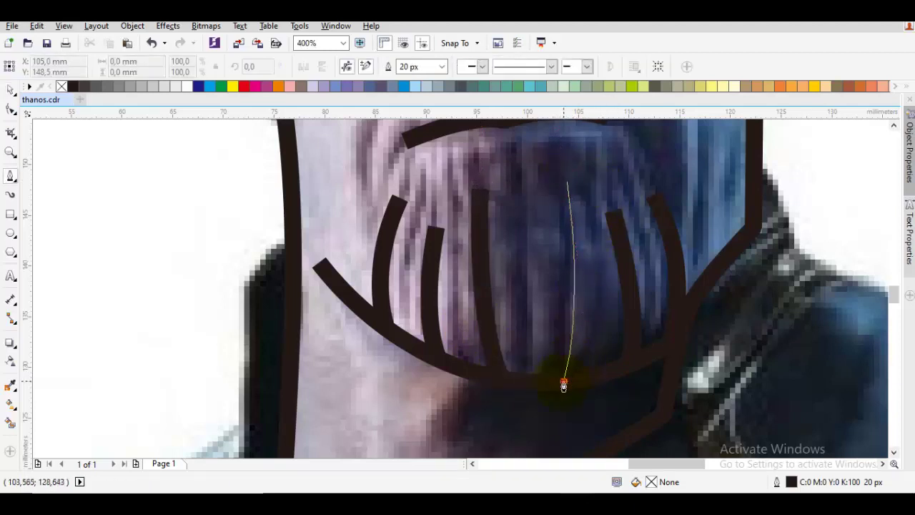
{"action": "left_click", "coordinate": [563, 384]}
Draw a short, slightly arched lower-lip line between the mouth and the central chin grooves.
{"action": "scroll", "coordinate": [544, 221], "scroll_direction": "up", "scroll_amount": 3}
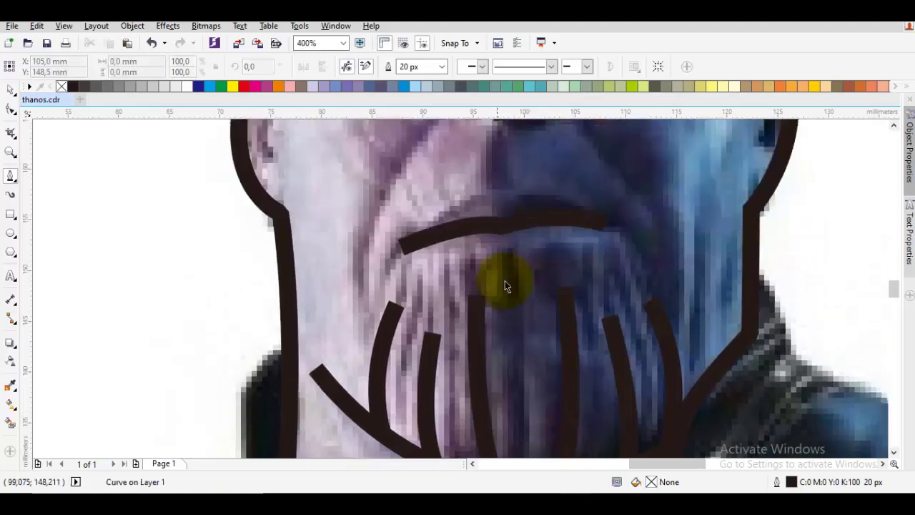
{"action": "key", "text": "space"}
{"action": "left_click_drag", "start_coordinate": [465, 268], "coordinate": [540, 257]}
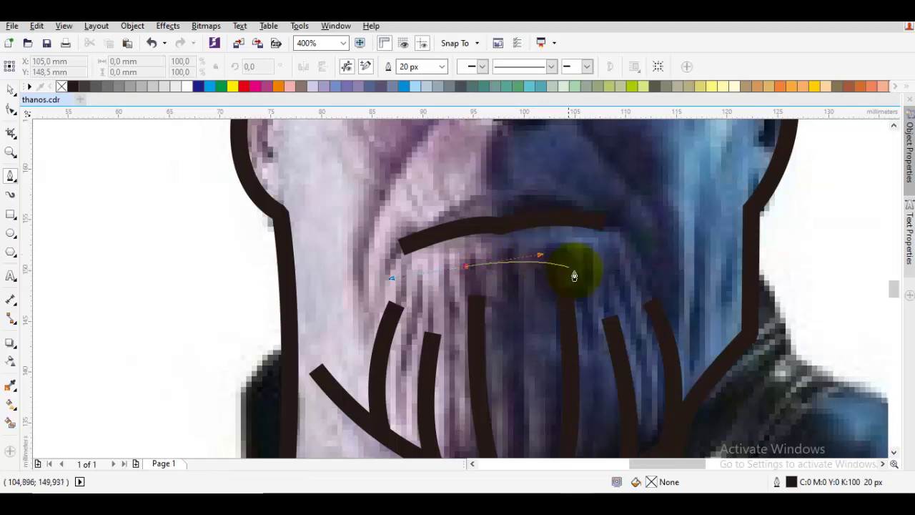
{"action": "left_click", "coordinate": [566, 264]}
{"action": "key", "text": "space"}
{"action": "scroll", "coordinate": [566, 264], "scroll_direction": "down", "scroll_amount": 2}
{"action": "key", "text": "Escape"}
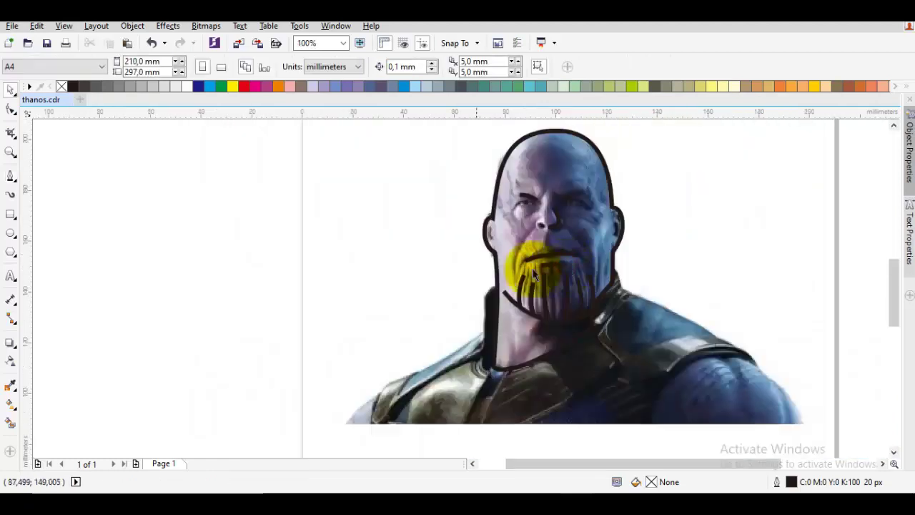
Move the photo away from the traced head to check the chin grooves, and undo the move.
{"action": "mouse_move", "coordinate": [330, 255]}
{"action": "left_mouse_down"}
{"action": "mouse_move", "coordinate": [481, 245]}
{"action": "mouse_move", "coordinate": [764, 250]}
{"action": "left_mouse_up"}
{"action": "left_click", "coordinate": [676, 255]}
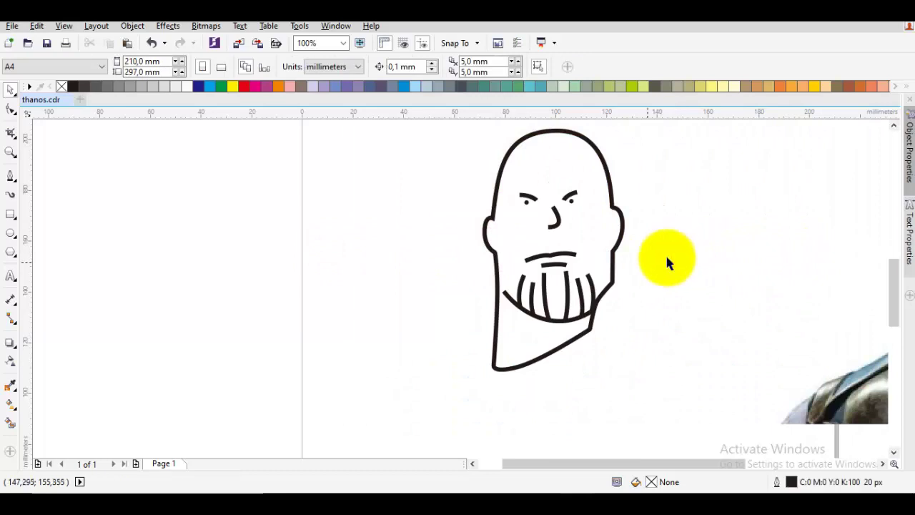
{"action": "key", "text": "ctrl+z"}
Draw a small curved inner-ear line inside the lit-side ear with the Pen tool.
{"action": "left_click_drag", "start_coordinate": [596, 204], "coordinate": [591, 230]}
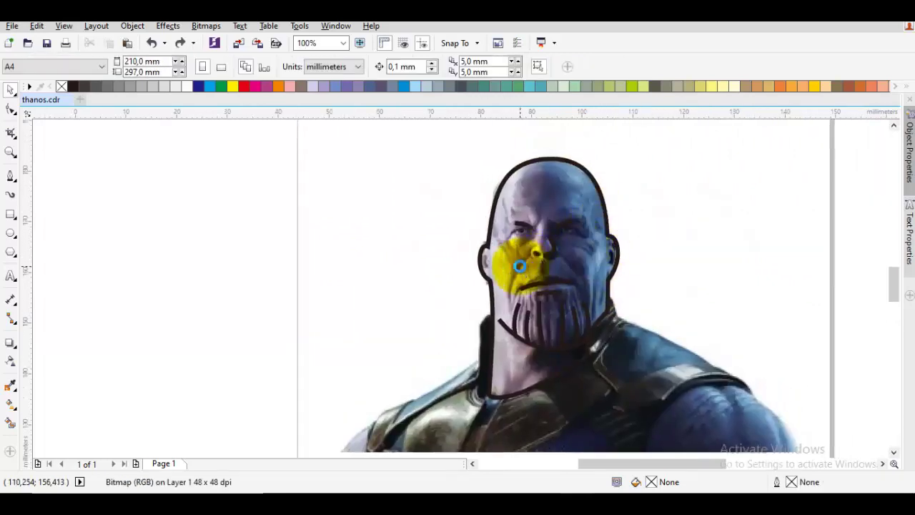
{"action": "key", "text": "space"}
{"action": "scroll", "coordinate": [521, 262], "scroll_direction": "up", "scroll_amount": 2}
{"action": "scroll", "coordinate": [502, 265], "scroll_direction": "down", "scroll_amount": 1}
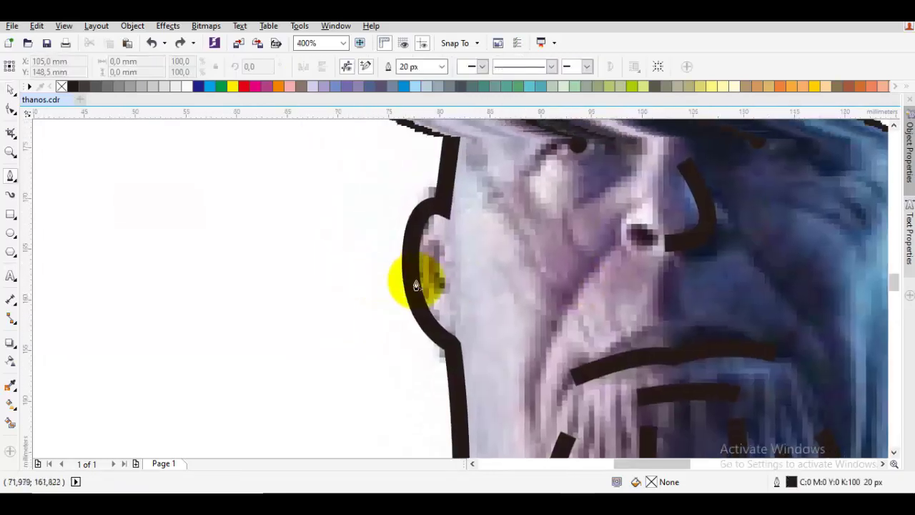
{"action": "scroll", "coordinate": [421, 254], "scroll_direction": "up", "scroll_amount": 1}
{"action": "left_click_drag", "start_coordinate": [439, 245], "coordinate": [464, 285]}
{"action": "key", "text": "space"}
Draw a curved cheek fold on each side of the face, from beside the nose down past the mouth corner.
{"action": "left_click", "coordinate": [660, 287]}
{"action": "left_click_drag", "start_coordinate": [660, 287], "coordinate": [540, 277]}
{"action": "key", "text": "space"}
{"action": "mouse_move", "coordinate": [464, 277]}
{"action": "left_mouse_down"}
{"action": "mouse_move", "coordinate": [491, 247]}
{"action": "mouse_move", "coordinate": [464, 280]}
{"action": "mouse_move", "coordinate": [454, 340]}
{"action": "mouse_move", "coordinate": [446, 327]}
{"action": "left_mouse_up"}
{"action": "key", "text": "space"}
{"action": "key", "text": "space"}
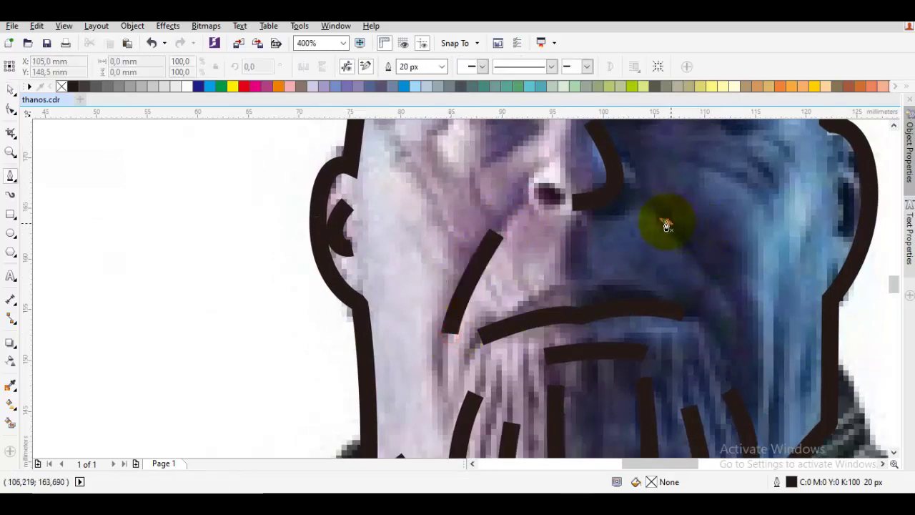
{"action": "left_click_drag", "start_coordinate": [665, 222], "coordinate": [720, 270]}
{"action": "left_click", "coordinate": [732, 317]}
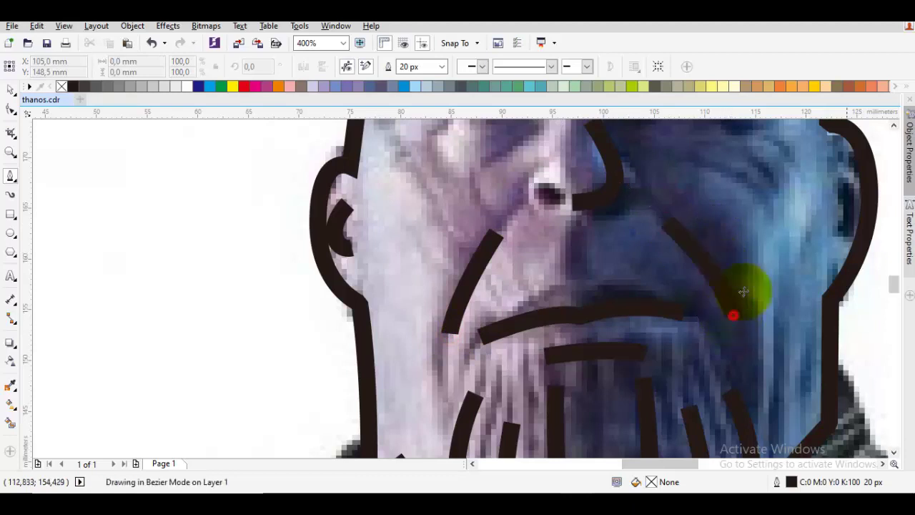
Draw a small curved inner-ear line inside the shaded-side ear.
{"action": "left_click_drag", "start_coordinate": [890, 202], "coordinate": [736, 286]}
{"action": "scroll", "coordinate": [693, 269], "scroll_direction": "up", "scroll_amount": 1}
{"action": "left_click", "coordinate": [677, 269]}
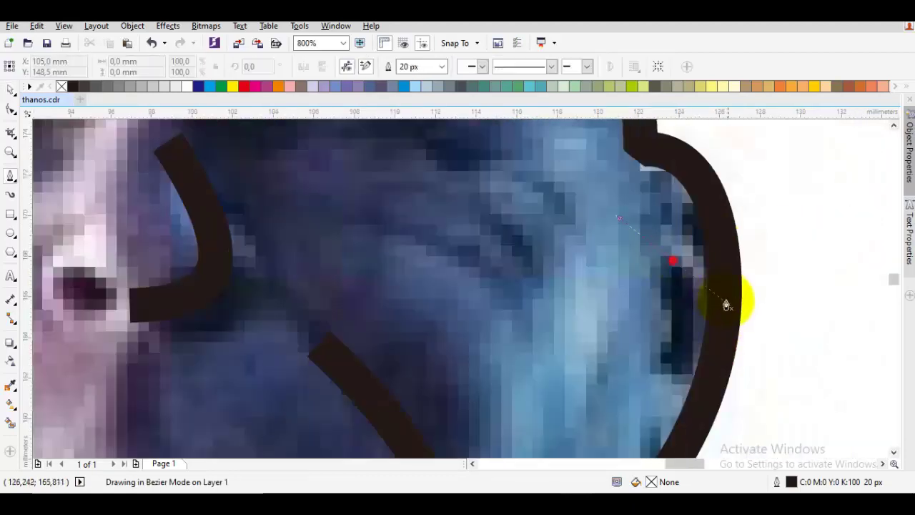
{"action": "left_click_drag", "start_coordinate": [664, 367], "coordinate": [647, 370]}
{"action": "key", "text": "space"}
{"action": "scroll", "coordinate": [648, 364], "scroll_direction": "down", "scroll_amount": 1}
{"action": "left_click_drag", "start_coordinate": [655, 412], "coordinate": [670, 307]}
{"action": "double_click", "coordinate": [680, 316]}
{"action": "left_click", "coordinate": [679, 316]}
{"action": "key", "text": "space"}
{"action": "key", "text": "Escape"}
{"action": "scroll", "coordinate": [671, 306], "scroll_direction": "down", "scroll_amount": 1}
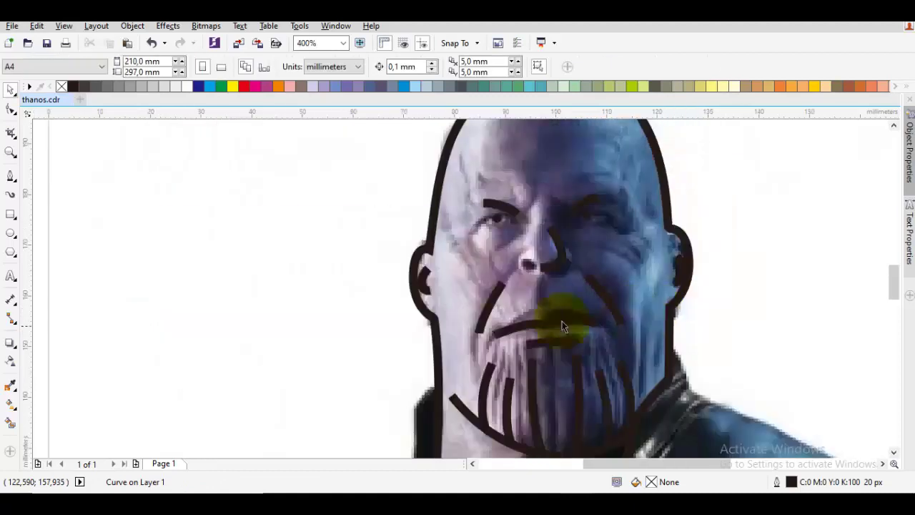
Delete the middle node on the outer curve of the lit-side ear in the head outline.
{"action": "scroll", "coordinate": [437, 323], "scroll_direction": "up", "scroll_amount": 2}
{"action": "key", "text": "space"}
{"action": "left_click", "coordinate": [438, 323]}
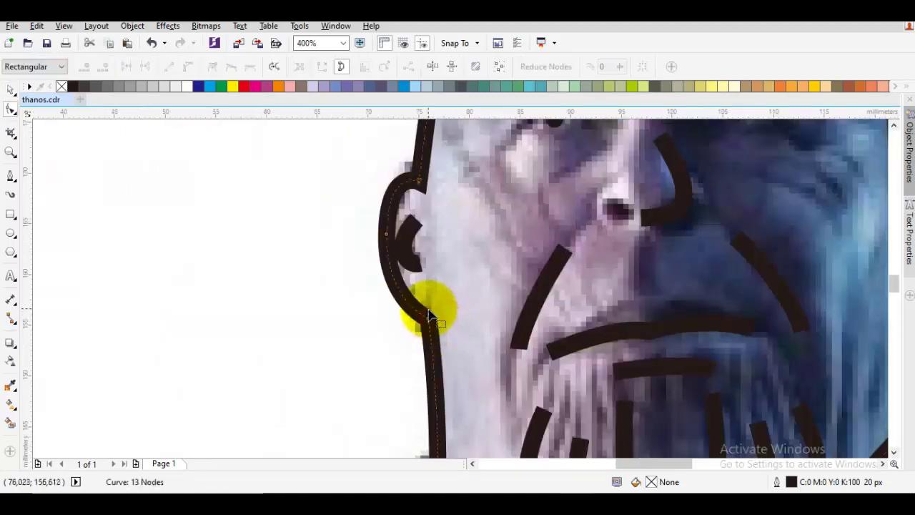
{"action": "key", "text": "Delete"}
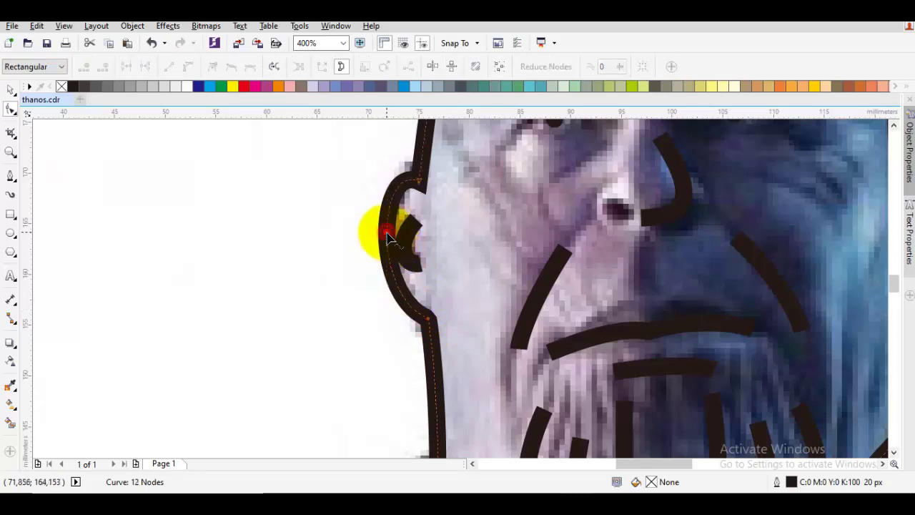
Reshape the lit-side ear into a smooth arc by adjusting the curve handle at its upper node.
{"action": "right_click", "coordinate": [475, 180]}
{"action": "left_click", "coordinate": [498, 235]}
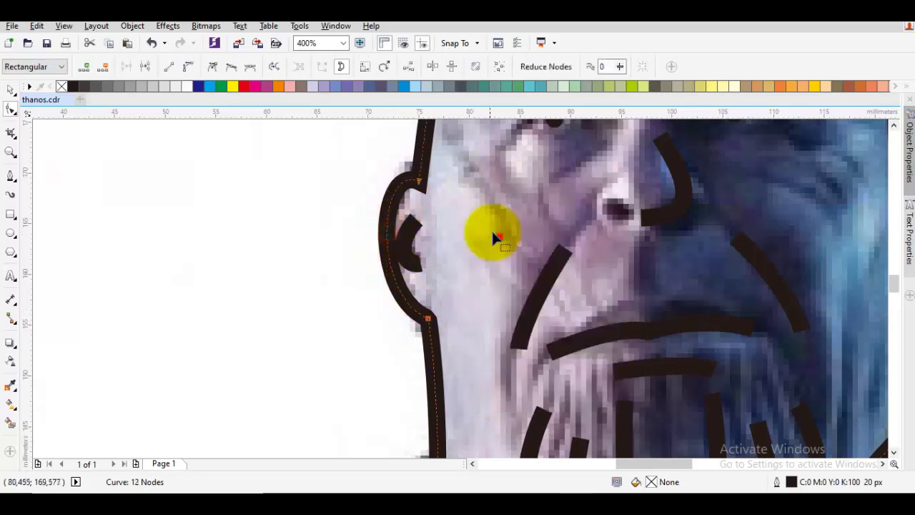
{"action": "right_click", "coordinate": [478, 206]}
{"action": "left_click", "coordinate": [513, 286]}
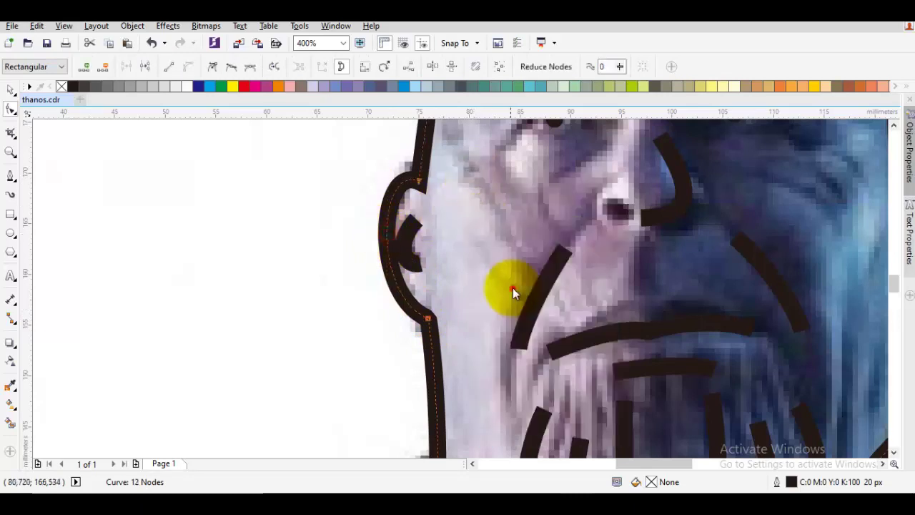
{"action": "left_click", "coordinate": [461, 231]}
{"action": "mouse_move", "coordinate": [421, 185]}
{"action": "left_mouse_down"}
{"action": "mouse_move", "coordinate": [399, 187]}
{"action": "mouse_move", "coordinate": [377, 167]}
{"action": "mouse_move", "coordinate": [361, 192]}
{"action": "left_mouse_up"}
{"action": "left_click", "coordinate": [422, 238]}
{"action": "key", "text": "space"}
{"action": "scroll", "coordinate": [421, 238], "scroll_direction": "down", "scroll_amount": 2}
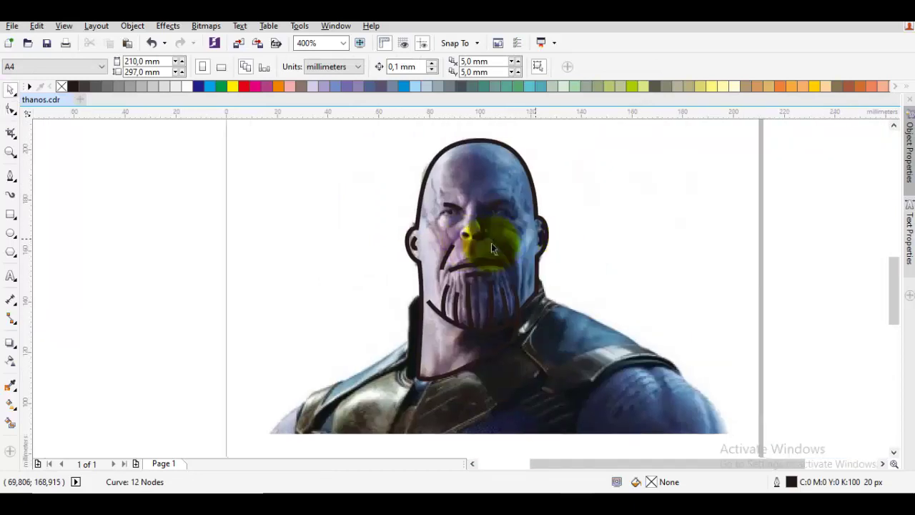
Fill the head and neck shape with the dark blue shade C:100 M:94 Y:39 K:1.
{"action": "left_click", "coordinate": [504, 172]}
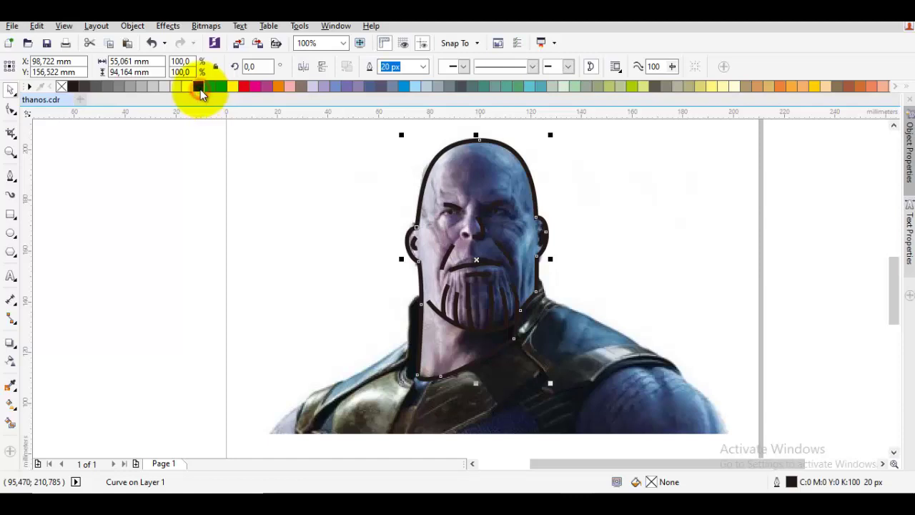
{"action": "left_click", "coordinate": [201, 88]}
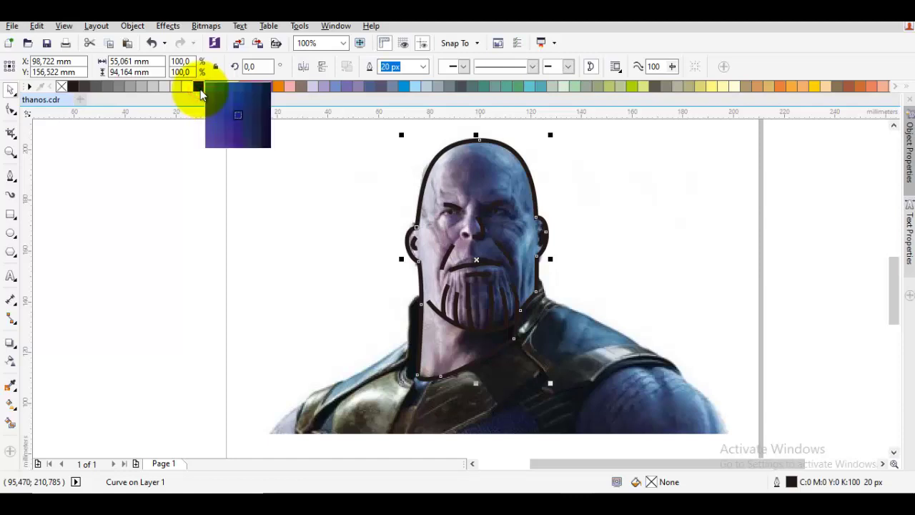
{"action": "left_click", "coordinate": [244, 104]}
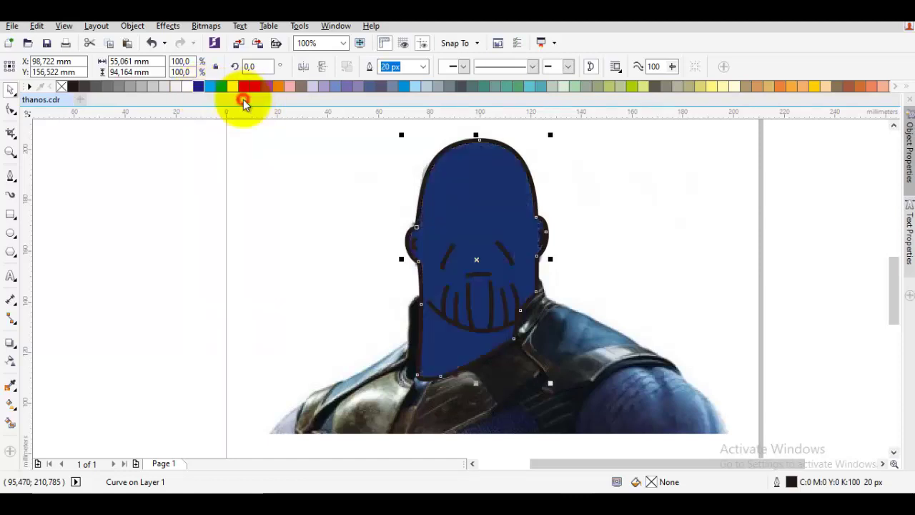
Reorder the filled head shape to sit directly in front of the photo, behind the facial lines.
{"action": "right_click", "coordinate": [476, 169]}
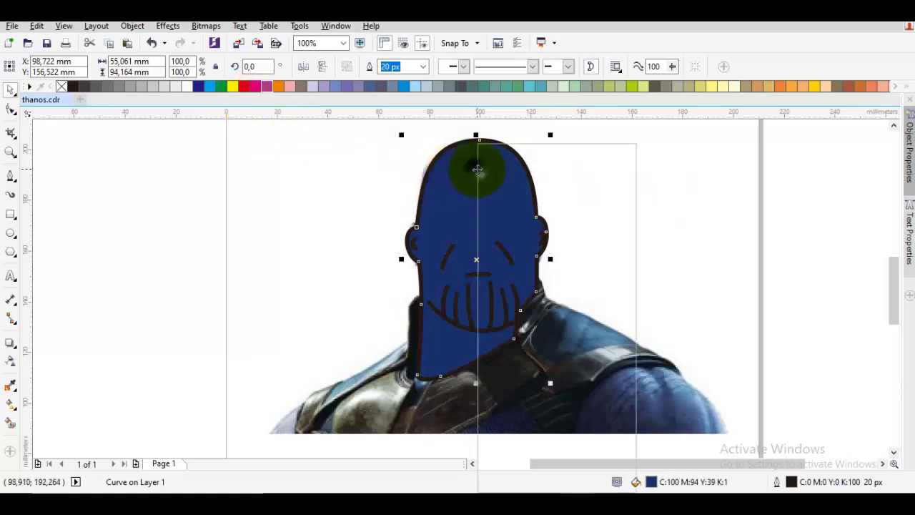
{"action": "mouse_move", "coordinate": [541, 343]}
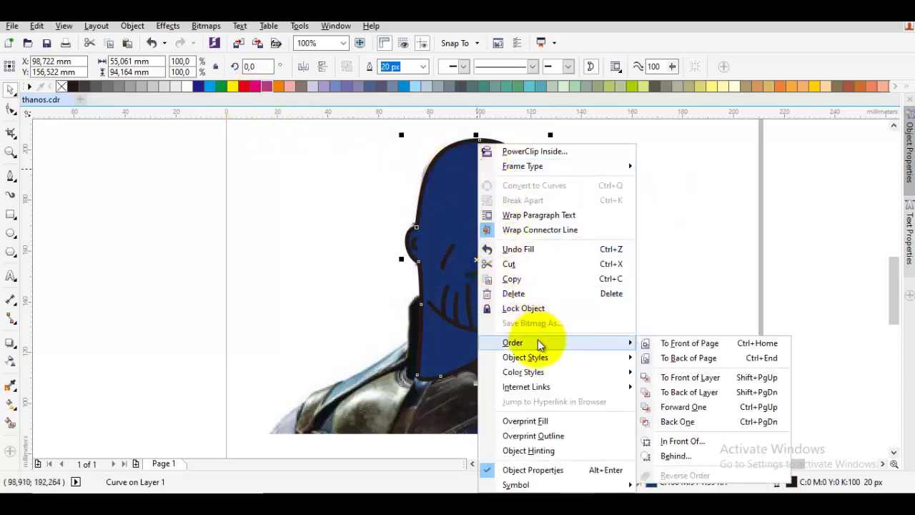
{"action": "left_click", "coordinate": [682, 441]}
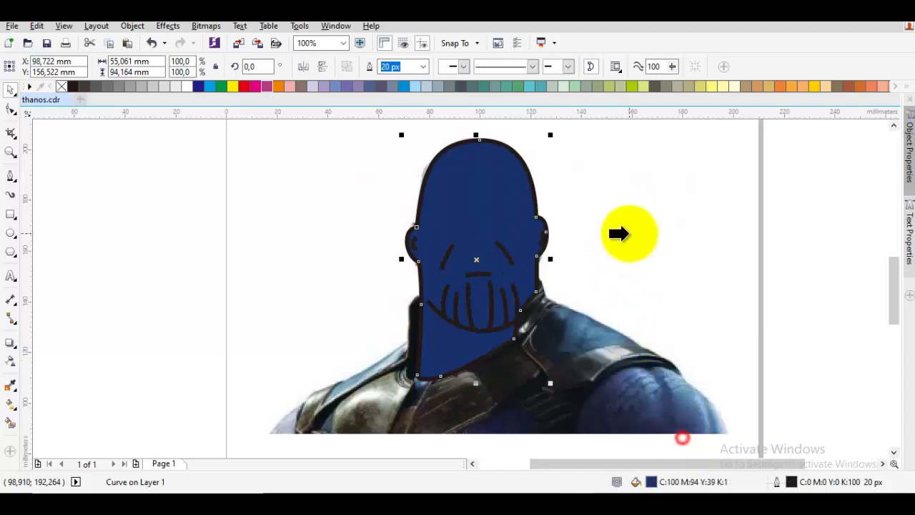
{"action": "left_click", "coordinate": [629, 236]}
{"action": "left_click", "coordinate": [726, 274]}
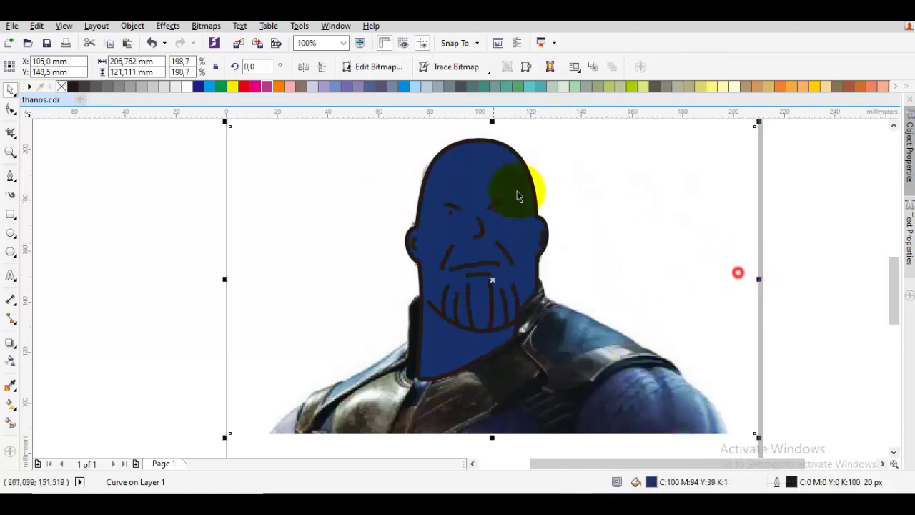
Change the head shape's uniform fill from blue to a medium purple.
{"action": "left_click", "coordinate": [487, 174]}
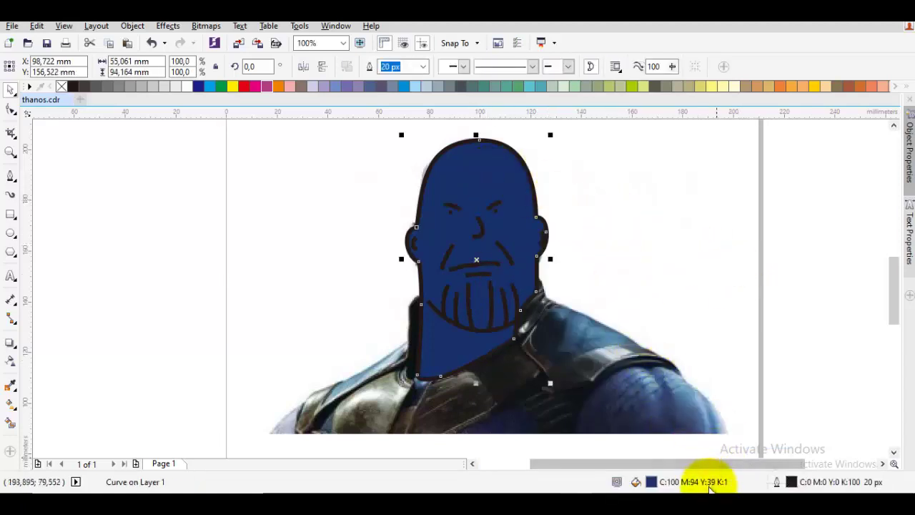
{"action": "double_click", "coordinate": [710, 486]}
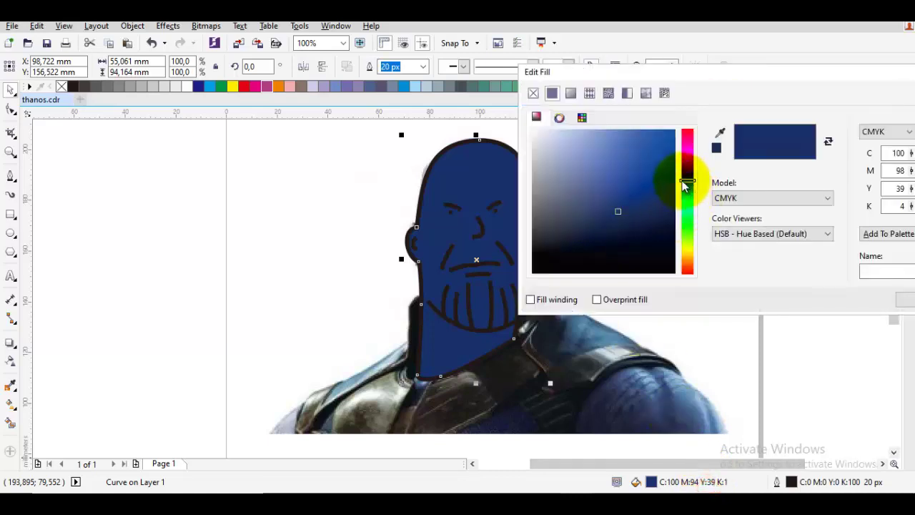
{"action": "left_click_drag", "start_coordinate": [684, 185], "coordinate": [685, 167]}
{"action": "left_click", "coordinate": [602, 189]}
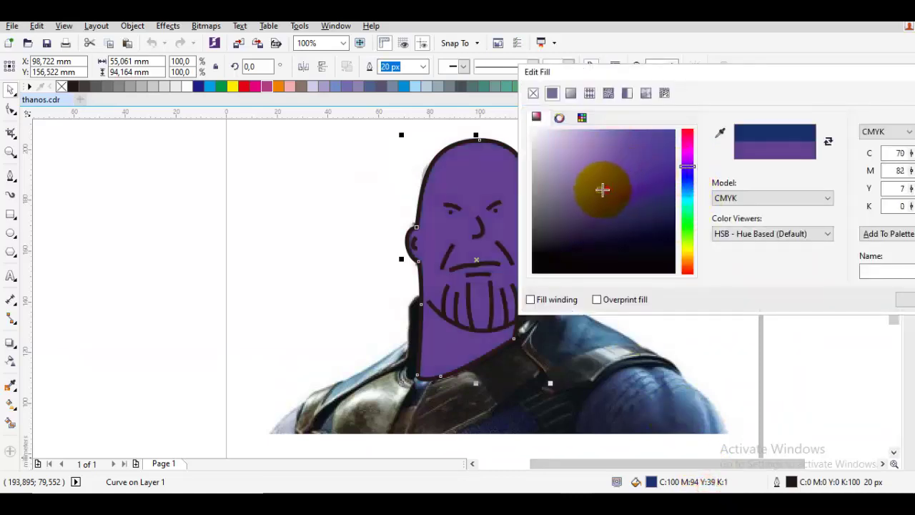
{"action": "left_click", "coordinate": [596, 187]}
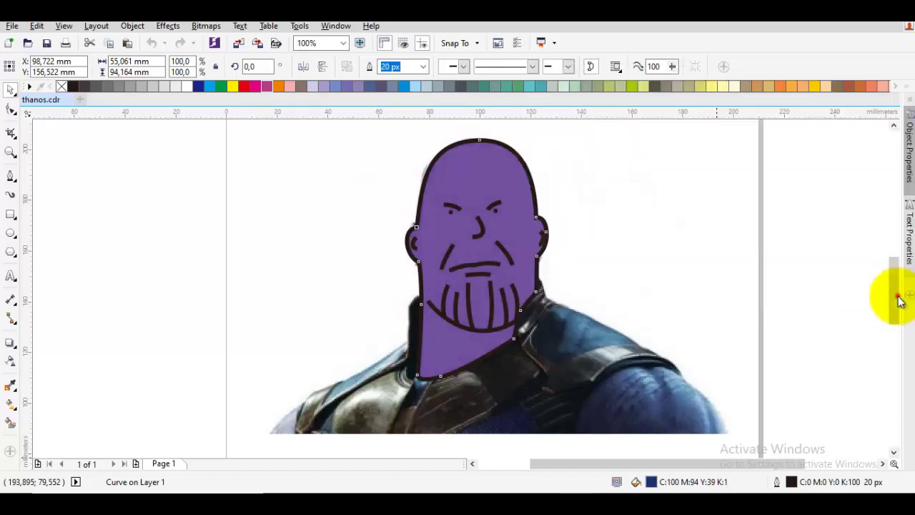
{"action": "left_click", "coordinate": [897, 298]}
{"action": "left_click", "coordinate": [803, 309]}
Reshape the mouth line by raising its middle node and bowing both halves upward with the curve handles.
{"action": "scroll", "coordinate": [647, 250], "scroll_direction": "down", "scroll_amount": 2}
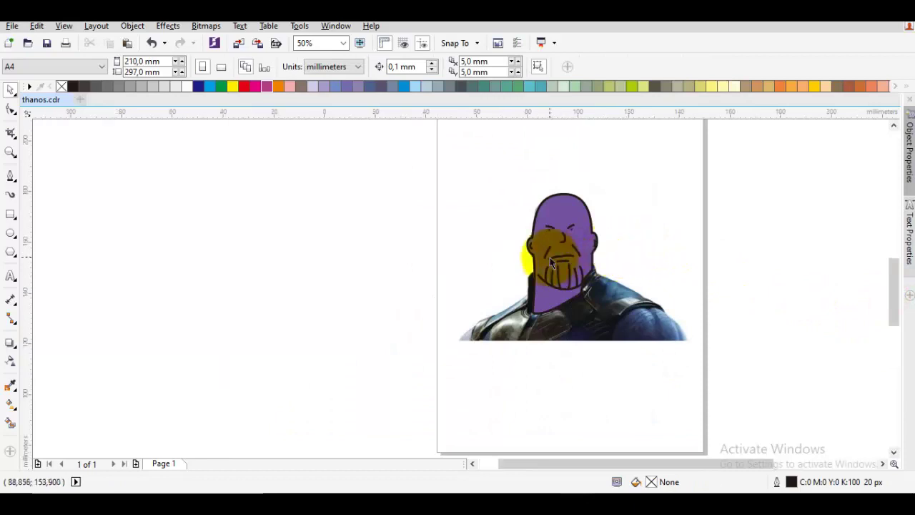
{"action": "scroll", "coordinate": [576, 251], "scroll_direction": "up", "scroll_amount": 2}
{"action": "left_click_drag", "start_coordinate": [710, 233], "coordinate": [587, 252]}
{"action": "scroll", "coordinate": [587, 250], "scroll_direction": "up", "scroll_amount": 2}
{"action": "scroll", "coordinate": [553, 271], "scroll_direction": "up", "scroll_amount": 1}
{"action": "double_click", "coordinate": [554, 271]}
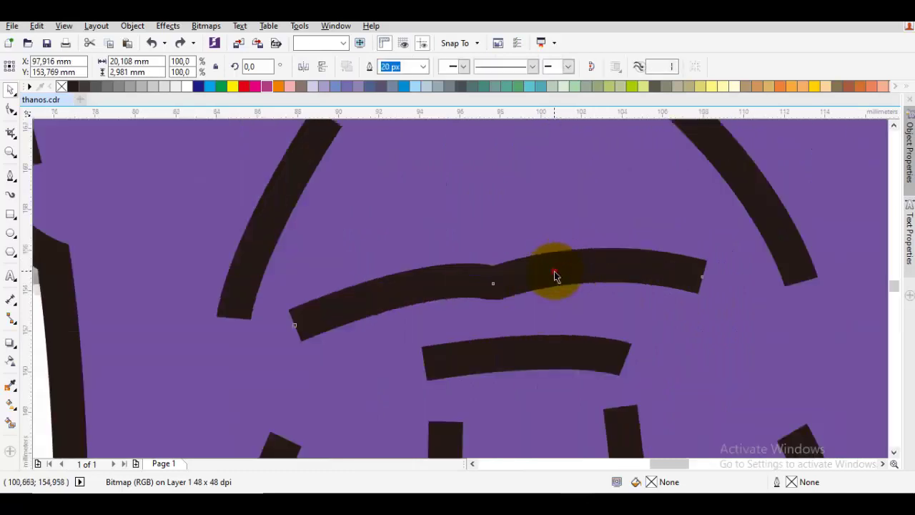
{"action": "left_click_drag", "start_coordinate": [497, 287], "coordinate": [504, 277]}
{"action": "left_click_drag", "start_coordinate": [447, 268], "coordinate": [411, 239]}
{"action": "left_click_drag", "start_coordinate": [699, 267], "coordinate": [704, 284]}
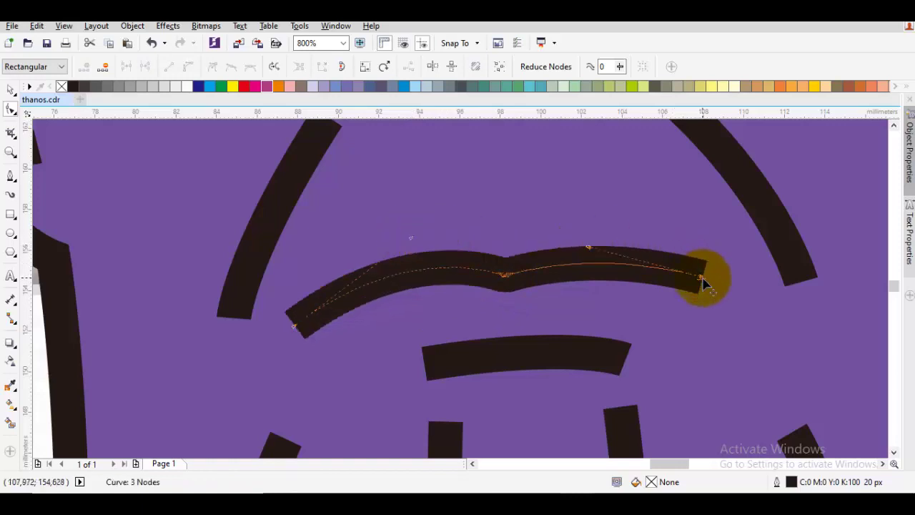
{"action": "left_click_drag", "start_coordinate": [587, 246], "coordinate": [537, 205]}
{"action": "key", "text": "space"}
{"action": "key", "text": "Escape"}
Start the torso outline on the neck with the Pen tool, tracing the collar and narrow shoulder down to the photo's lower edge.
{"action": "scroll", "coordinate": [595, 230], "scroll_direction": "down", "scroll_amount": 3}
{"action": "key", "text": "space"}
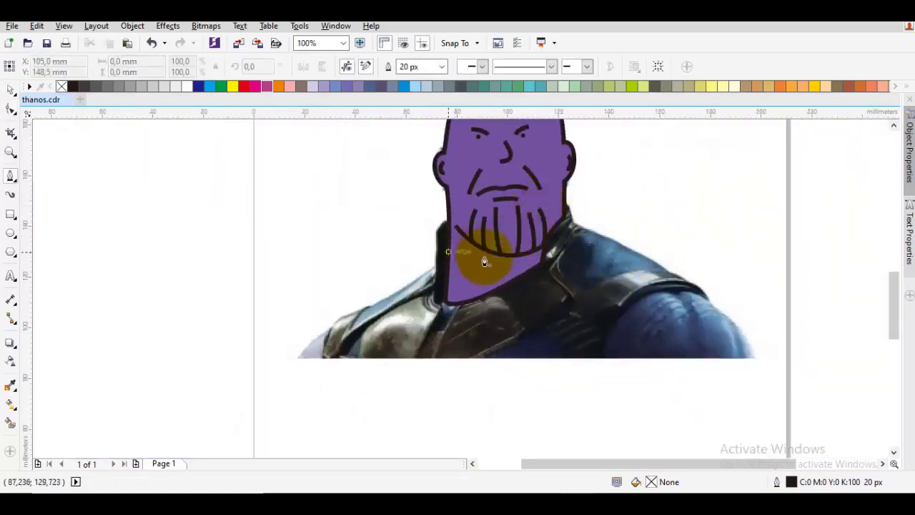
{"action": "scroll", "coordinate": [452, 248], "scroll_direction": "up", "scroll_amount": 2}
{"action": "left_click_drag", "start_coordinate": [482, 180], "coordinate": [452, 181]}
{"action": "left_click", "coordinate": [431, 216]}
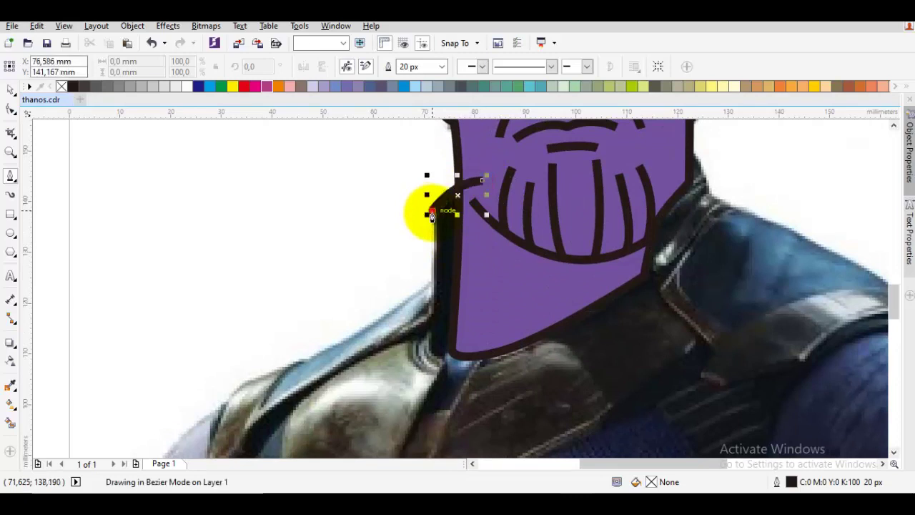
{"action": "left_click", "coordinate": [432, 284]}
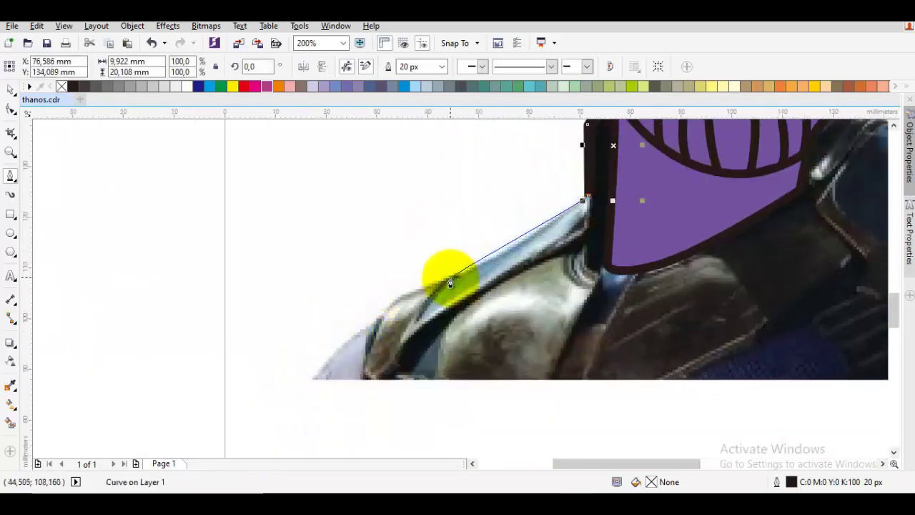
{"action": "left_click", "coordinate": [448, 276]}
{"action": "mouse_move", "coordinate": [378, 303]}
{"action": "left_mouse_down"}
{"action": "mouse_move", "coordinate": [317, 381]}
{"action": "mouse_move", "coordinate": [351, 351]}
{"action": "mouse_move", "coordinate": [316, 364]}
{"action": "mouse_move", "coordinate": [416, 270]}
{"action": "mouse_move", "coordinate": [387, 282]}
{"action": "mouse_move", "coordinate": [385, 309]}
{"action": "mouse_move", "coordinate": [325, 350]}
{"action": "mouse_move", "coordinate": [327, 367]}
{"action": "left_mouse_up"}
{"action": "left_click", "coordinate": [323, 364]}
Continue the torso outline straight along the photo's lower edge, up the large upper arm and over the shoulder armour.
{"action": "scroll", "coordinate": [350, 366], "scroll_direction": "down", "scroll_amount": 1}
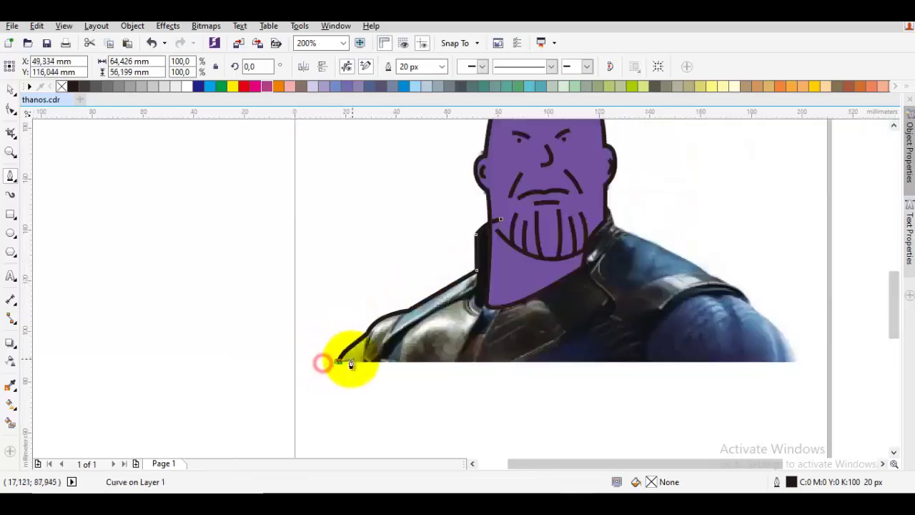
{"action": "left_click_drag", "start_coordinate": [584, 345], "coordinate": [460, 337]}
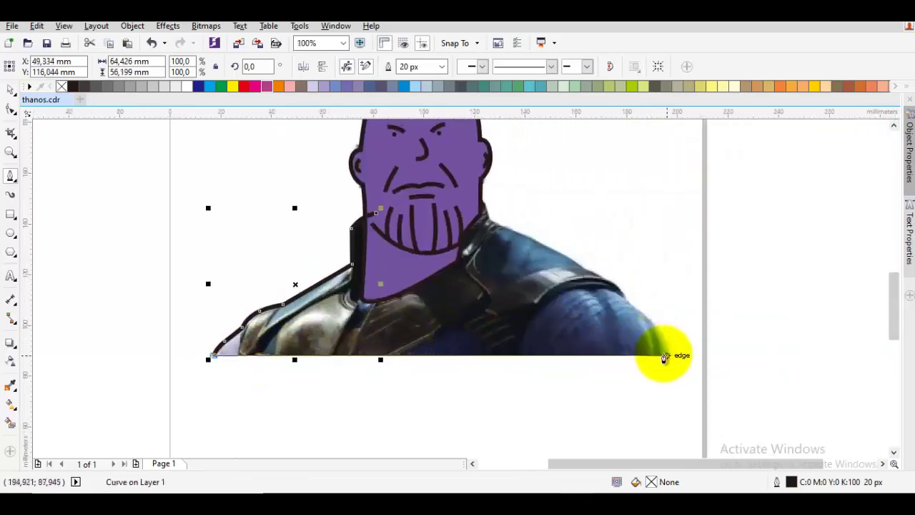
{"action": "left_click", "coordinate": [670, 357]}
{"action": "scroll", "coordinate": [656, 330], "scroll_direction": "up", "scroll_amount": 2}
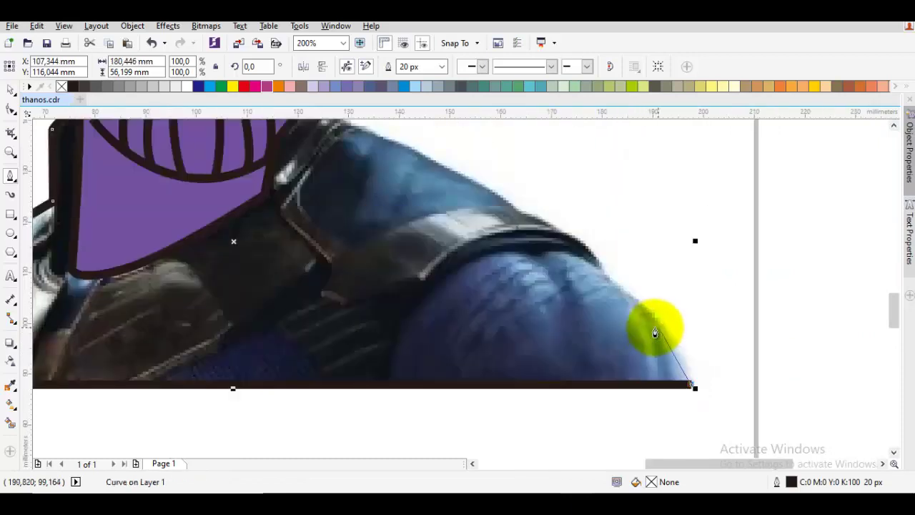
{"action": "left_click_drag", "start_coordinate": [659, 320], "coordinate": [631, 291]}
{"action": "left_click", "coordinate": [605, 275]}
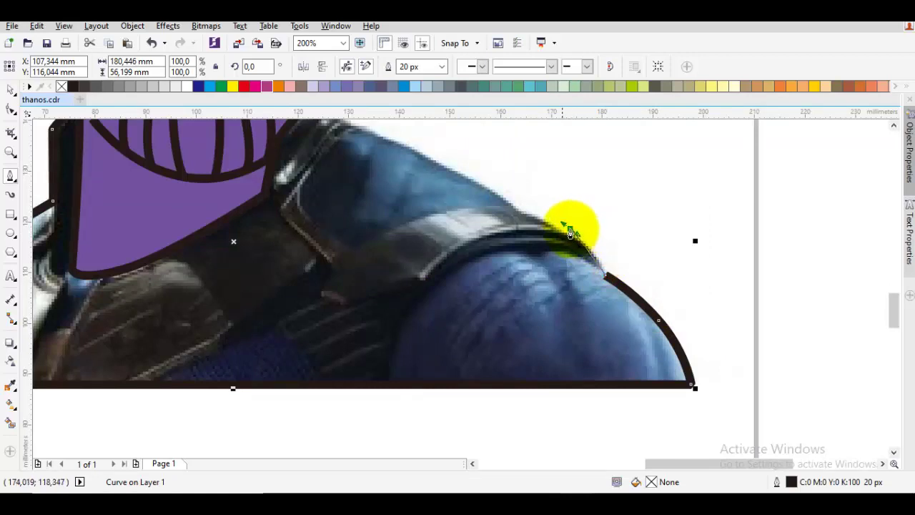
{"action": "left_click_drag", "start_coordinate": [571, 227], "coordinate": [529, 214]}
{"action": "left_click", "coordinate": [519, 208]}
Trace the long shoulder slope and collar, and close the torso outline across the neck at its starting node.
{"action": "left_click_drag", "start_coordinate": [448, 177], "coordinate": [570, 269]}
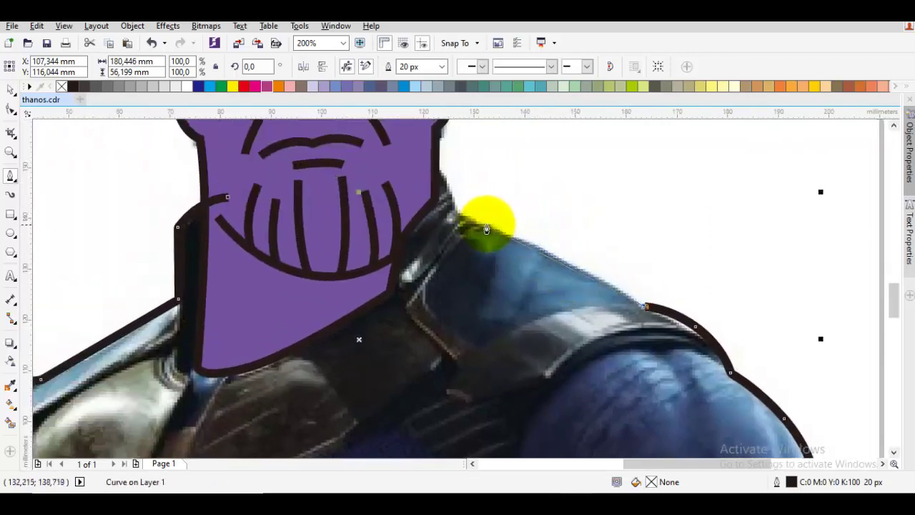
{"action": "left_click", "coordinate": [481, 229]}
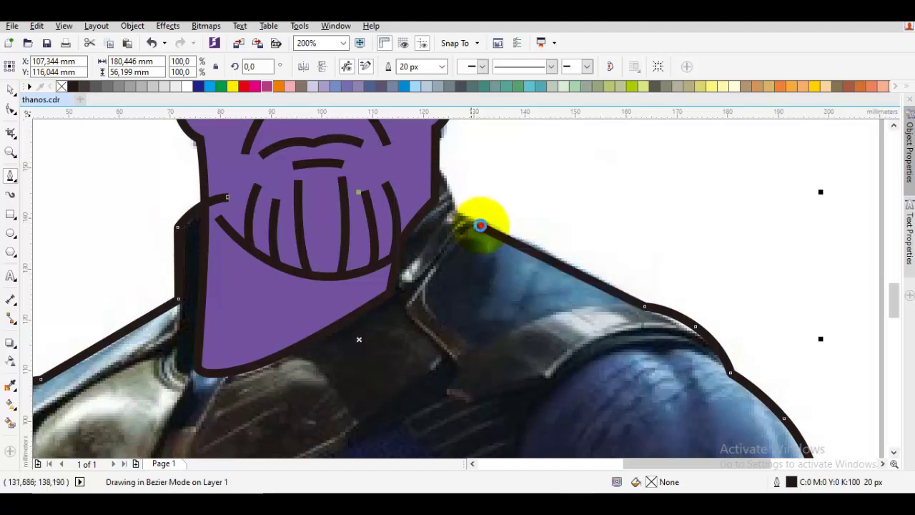
{"action": "left_click_drag", "start_coordinate": [453, 213], "coordinate": [234, 196]}
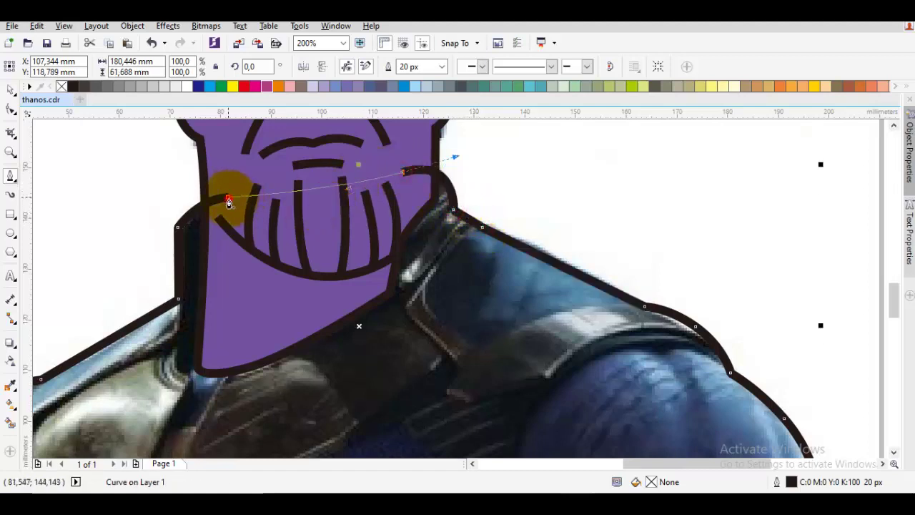
{"action": "left_click", "coordinate": [229, 203]}
Reorder the torso outline to sit directly in front of the photo, behind the head shape.
{"action": "scroll", "coordinate": [280, 207], "scroll_direction": "down", "scroll_amount": 2}
{"action": "right_click", "coordinate": [394, 266]}
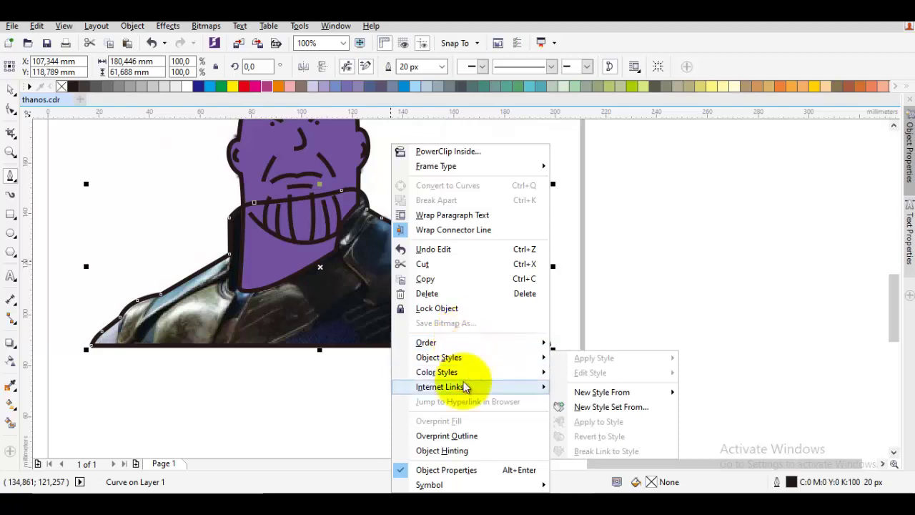
{"action": "mouse_move", "coordinate": [462, 345]}
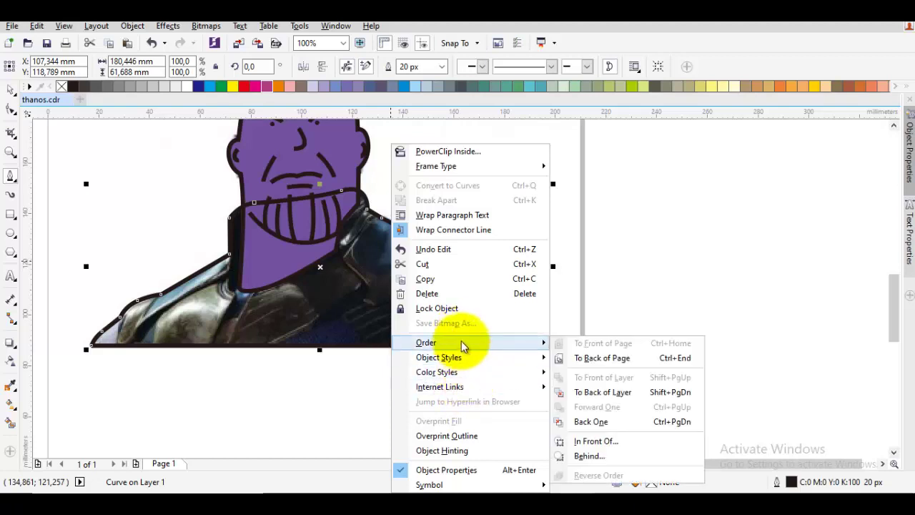
{"action": "left_click", "coordinate": [602, 439]}
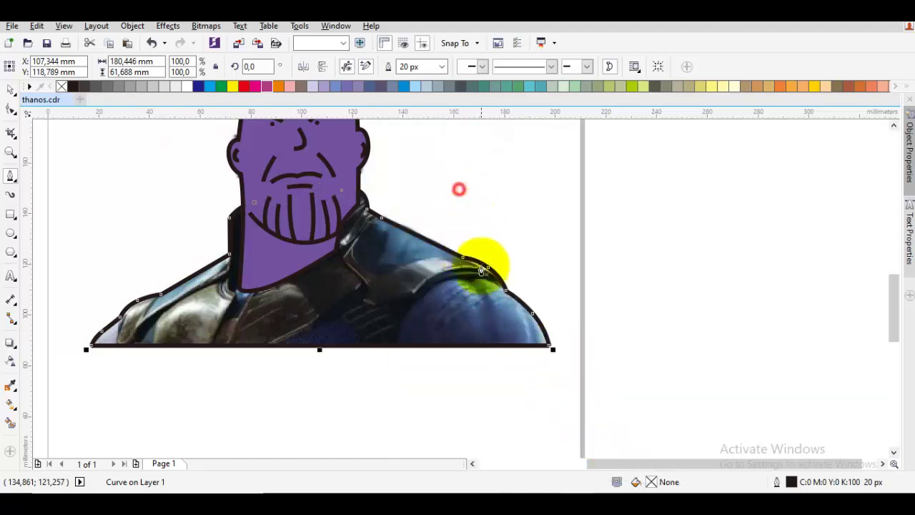
{"action": "left_click", "coordinate": [478, 298]}
Delete the surplus middle nodes on the large shoulder, upper arm and narrow shoulder curves of the torso outline.
{"action": "double_click", "coordinate": [478, 292]}
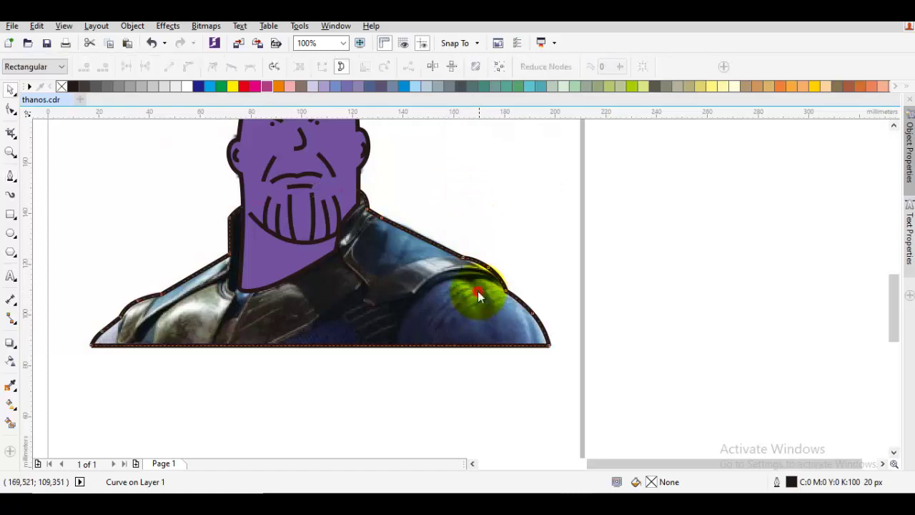
{"action": "double_click", "coordinate": [490, 267]}
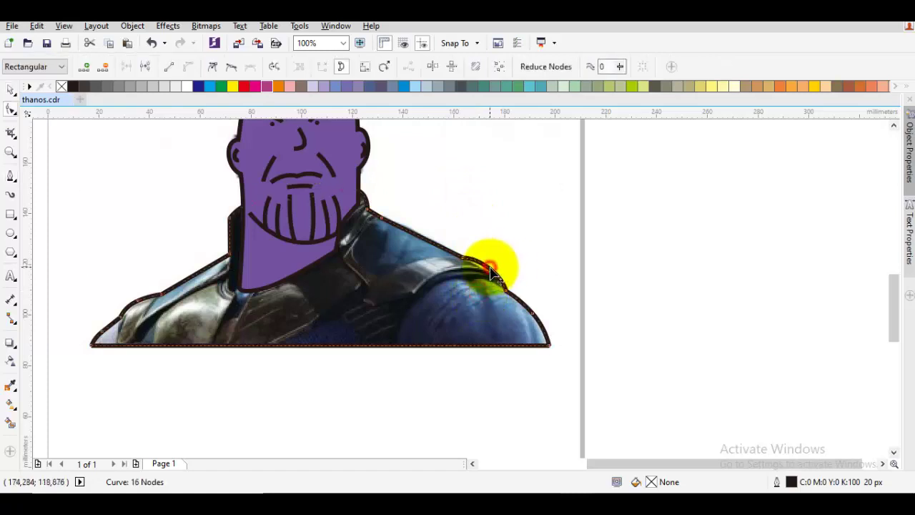
{"action": "double_click", "coordinate": [532, 311]}
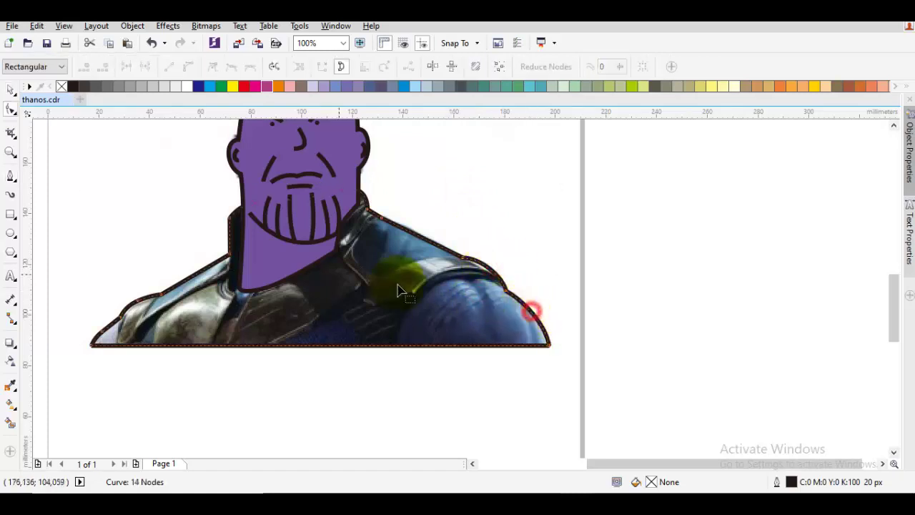
{"action": "scroll", "coordinate": [398, 290], "scroll_direction": "left", "scroll_amount": 3}
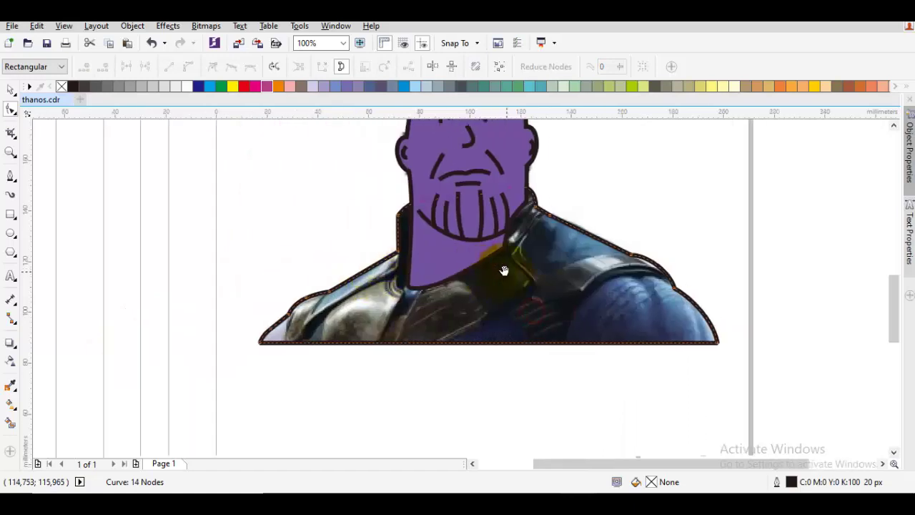
{"action": "double_click", "coordinate": [306, 298]}
{"action": "key", "text": "space"}
{"action": "key", "text": "Escape"}
Start a Pen shape below the torso's lower edge, up the narrow arm's armour seam and outside the outline to the shoulder corner.
{"action": "scroll", "coordinate": [334, 308], "scroll_direction": "up", "scroll_amount": 1}
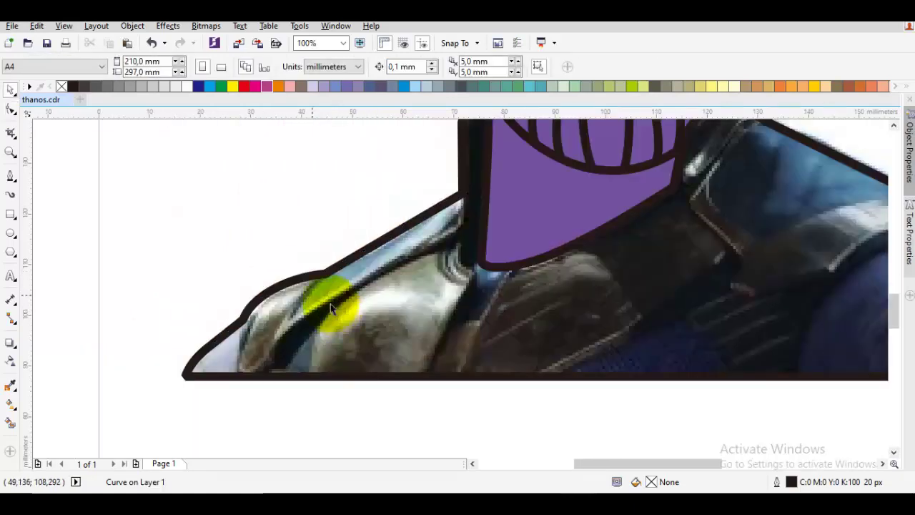
{"action": "key", "text": "space"}
{"action": "left_click_drag", "start_coordinate": [306, 305], "coordinate": [306, 273]}
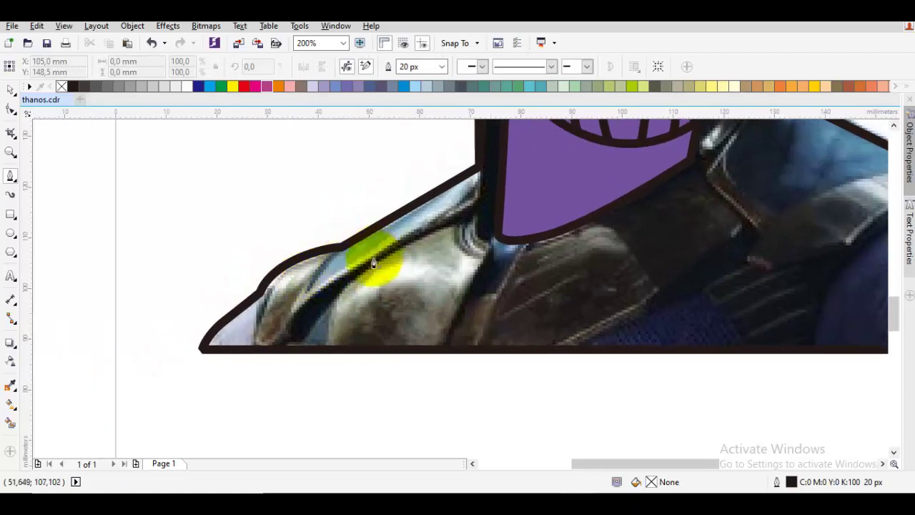
{"action": "left_click_drag", "start_coordinate": [310, 310], "coordinate": [345, 302]}
{"action": "scroll", "coordinate": [323, 335], "scroll_direction": "left", "scroll_amount": 1}
{"action": "scroll", "coordinate": [366, 311], "scroll_direction": "down", "scroll_amount": 2}
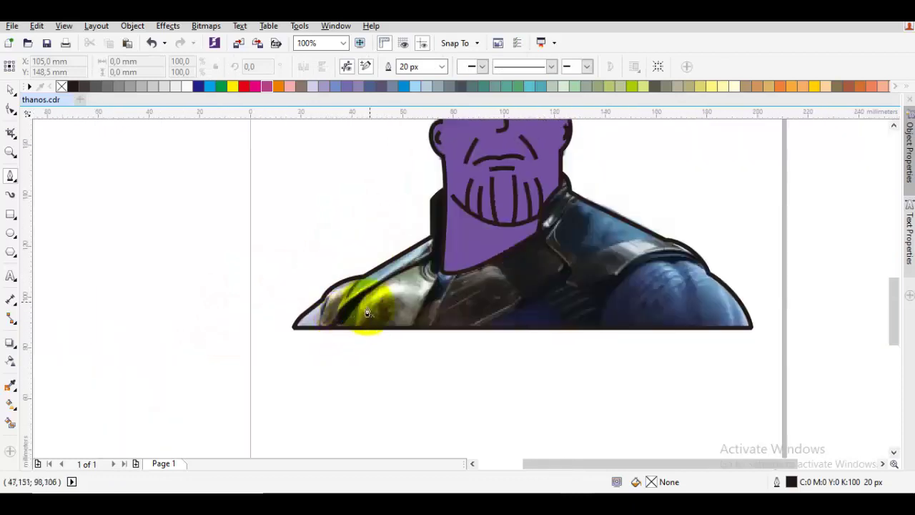
{"action": "scroll", "coordinate": [315, 314], "scroll_direction": "up", "scroll_amount": 2}
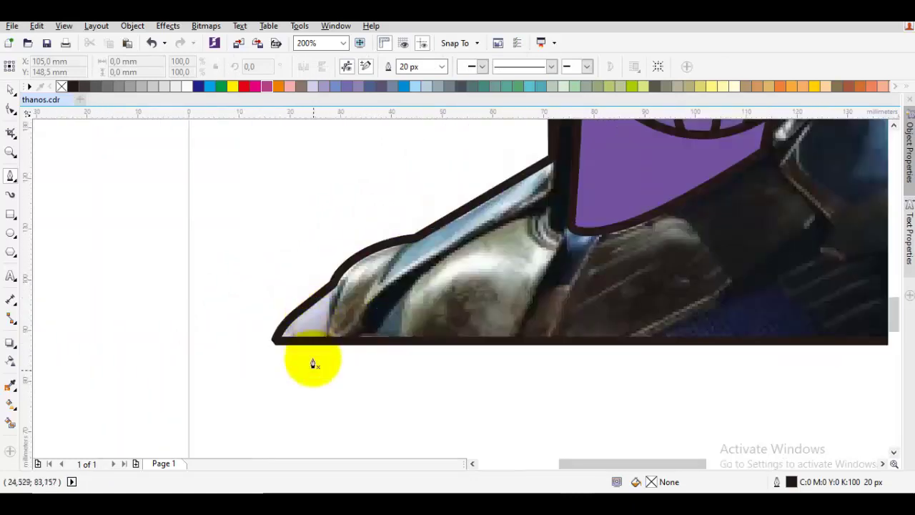
{"action": "left_click_drag", "start_coordinate": [328, 372], "coordinate": [311, 370]}
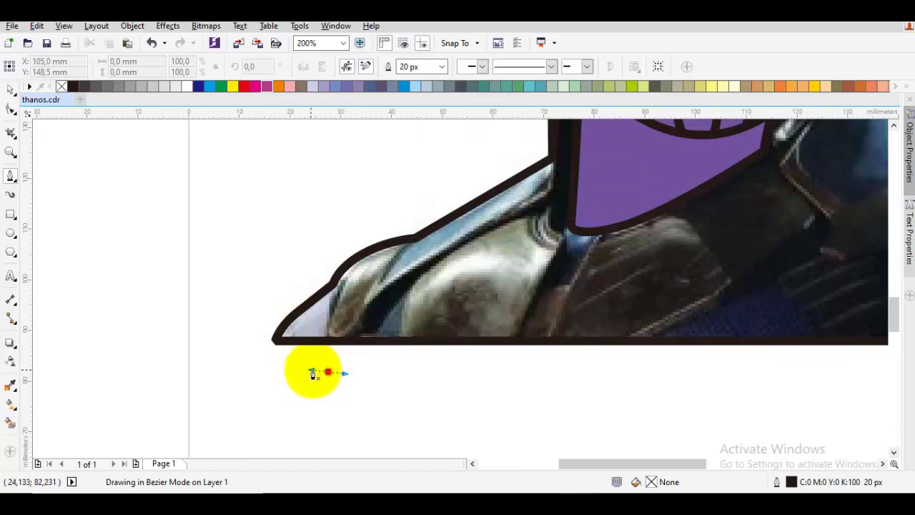
{"action": "left_click", "coordinate": [334, 284]}
{"action": "left_click", "coordinate": [394, 180]}
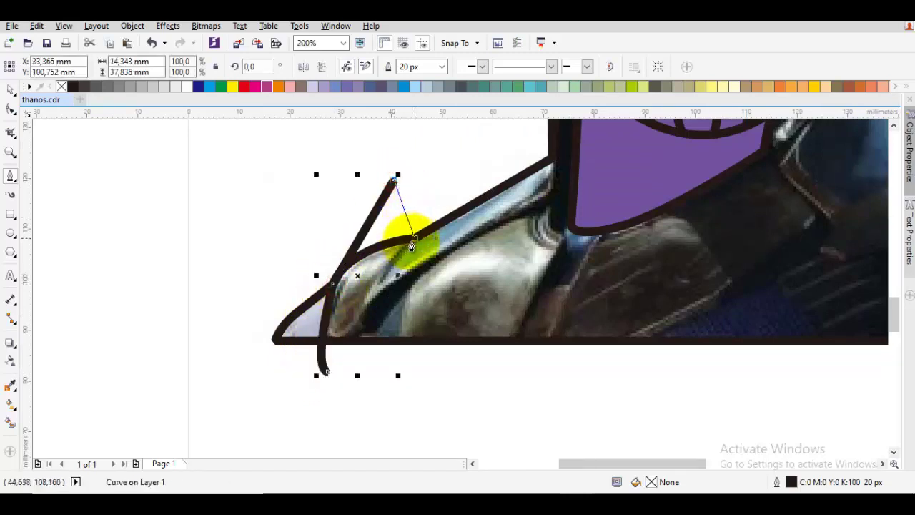
{"action": "left_click", "coordinate": [412, 240]}
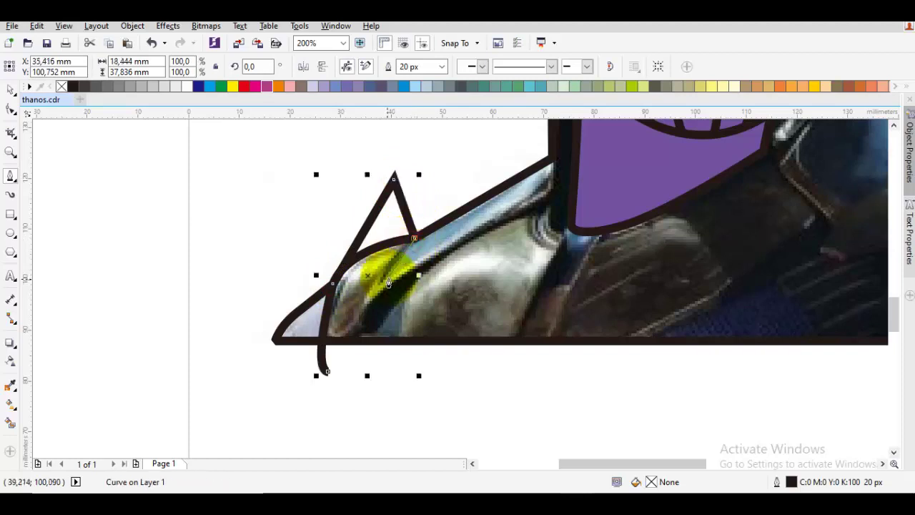
Continue the shape down to the light-blue strip's lower tip, along its inner edge and up to the collar's base node.
{"action": "left_click", "coordinate": [387, 281]}
{"action": "left_click_drag", "start_coordinate": [533, 189], "coordinate": [494, 217]}
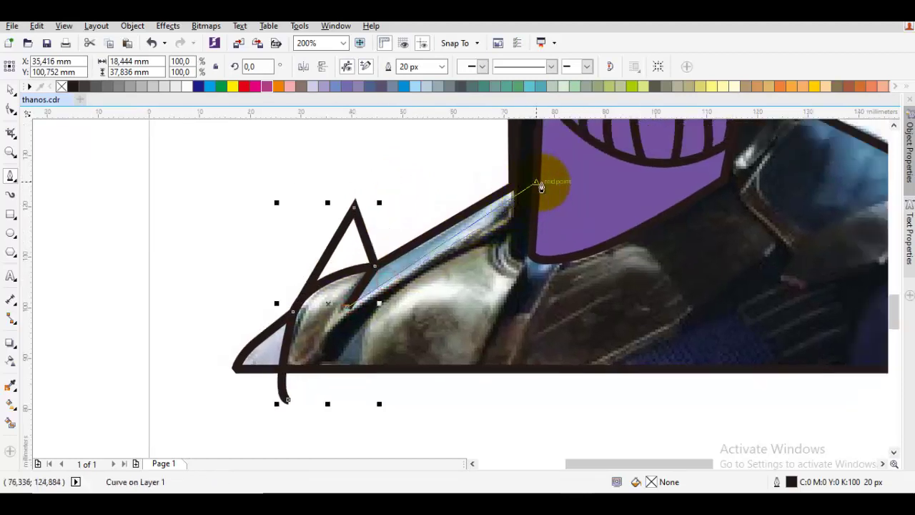
{"action": "scroll", "coordinate": [543, 214], "scroll_direction": "up", "scroll_amount": 2}
{"action": "scroll", "coordinate": [522, 243], "scroll_direction": "right", "scroll_amount": 1}
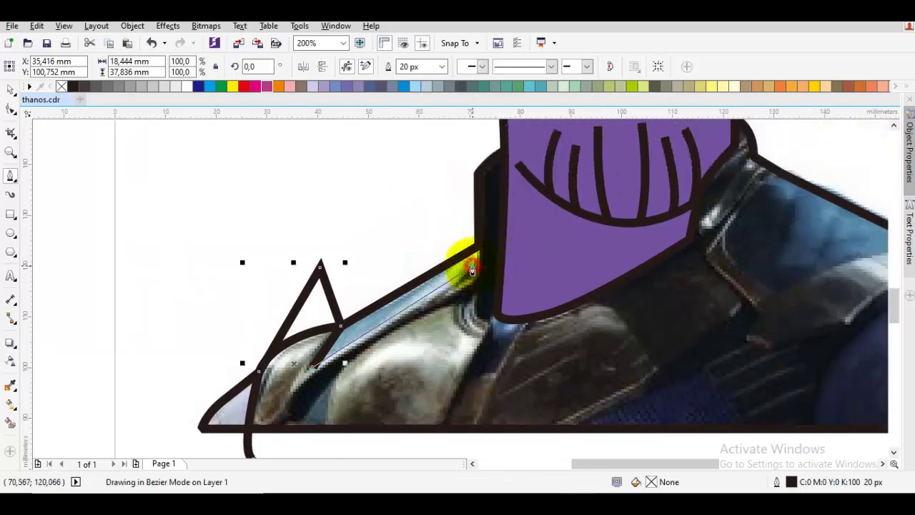
{"action": "left_click", "coordinate": [475, 252]}
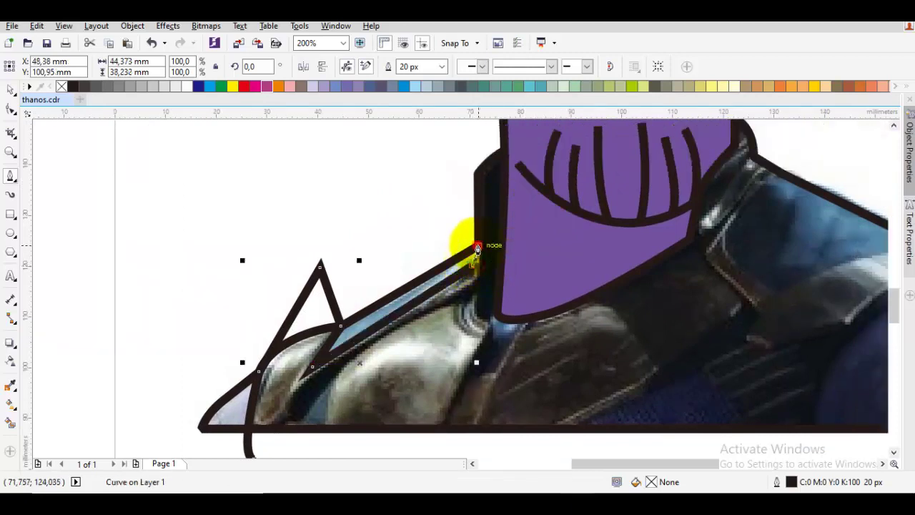
{"action": "left_click", "coordinate": [477, 245]}
Carry the shape outside the collar, over the face, and down along the opposite collar to the lower corner of the blue chest panel.
{"action": "left_click", "coordinate": [428, 183]}
{"action": "scroll", "coordinate": [459, 171], "scroll_direction": "down", "scroll_amount": 2}
{"action": "scroll", "coordinate": [482, 143], "scroll_direction": "up", "scroll_amount": 1}
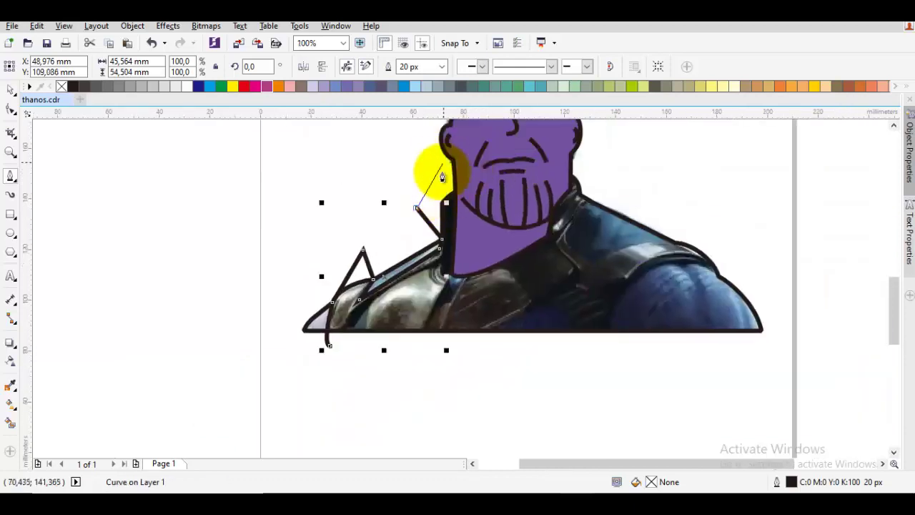
{"action": "left_click_drag", "start_coordinate": [443, 161], "coordinate": [521, 147]}
{"action": "mouse_move", "coordinate": [598, 148]}
{"action": "left_mouse_down"}
{"action": "mouse_move", "coordinate": [604, 156]}
{"action": "mouse_move", "coordinate": [535, 296]}
{"action": "left_mouse_up"}
{"action": "scroll", "coordinate": [595, 181], "scroll_direction": "up", "scroll_amount": 1}
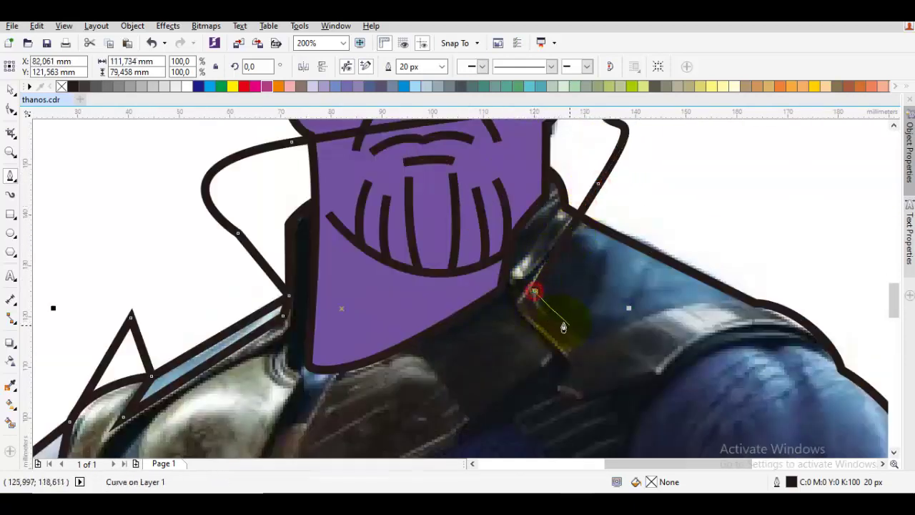
{"action": "left_click", "coordinate": [581, 336]}
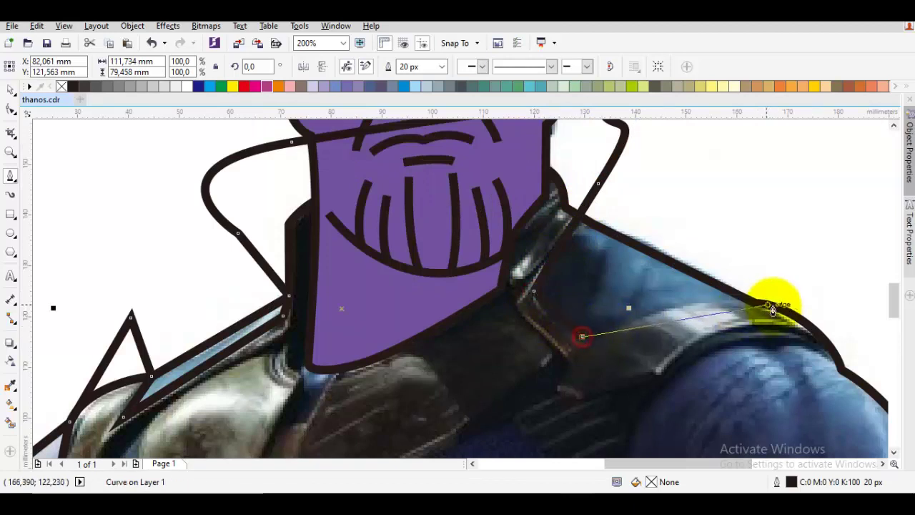
Extend the shape across the large shoulder armour, around the upper arm and below the torso, and close it at its starting node.
{"action": "left_click_drag", "start_coordinate": [755, 308], "coordinate": [806, 277]}
{"action": "scroll", "coordinate": [806, 276], "scroll_direction": "up", "scroll_amount": 1}
{"action": "left_click", "coordinate": [816, 281]}
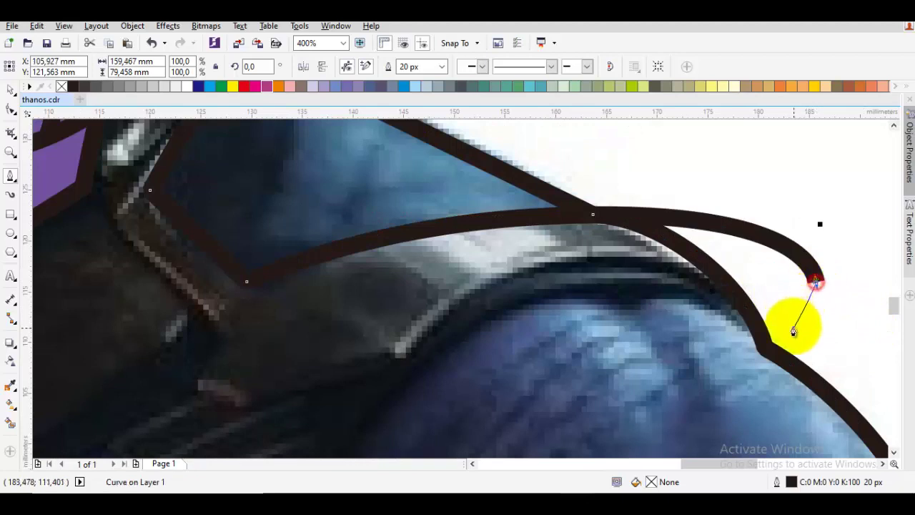
{"action": "left_click_drag", "start_coordinate": [794, 327], "coordinate": [554, 206]}
{"action": "scroll", "coordinate": [527, 214], "scroll_direction": "down", "scroll_amount": 2}
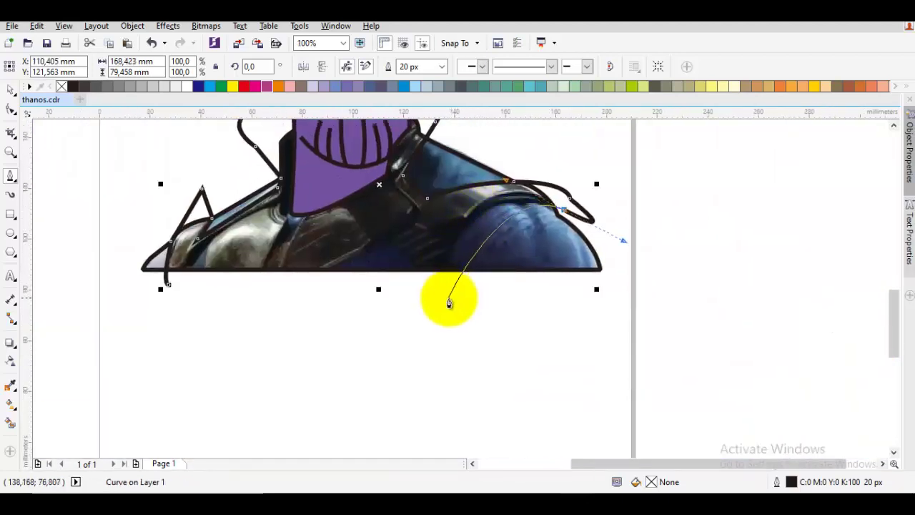
{"action": "left_click_drag", "start_coordinate": [435, 295], "coordinate": [429, 374]}
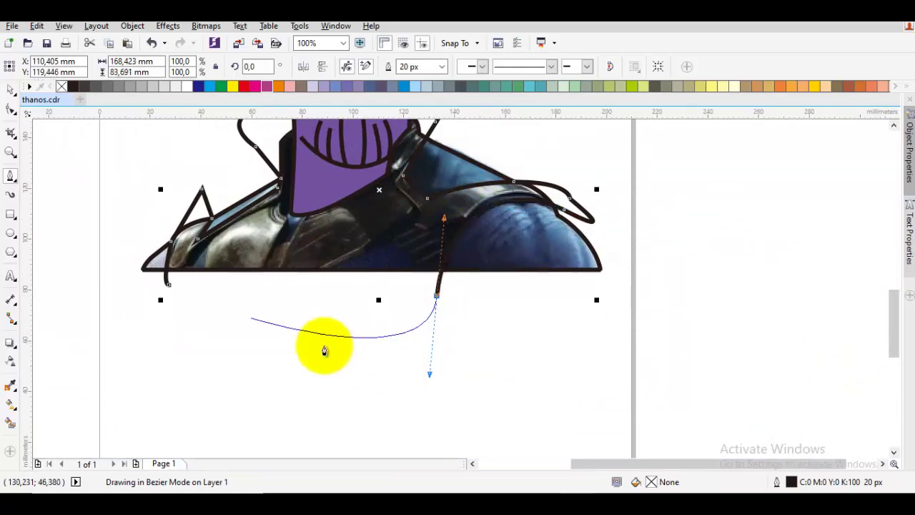
{"action": "left_click", "coordinate": [170, 288]}
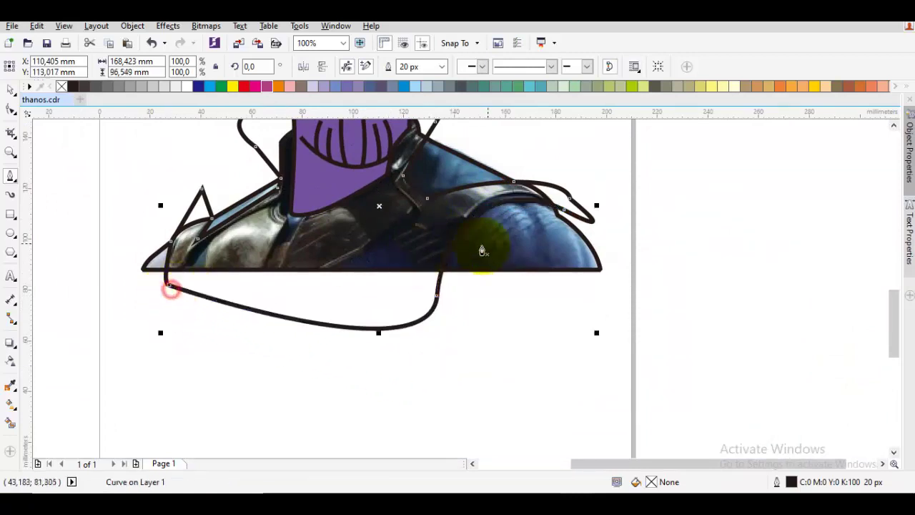
Intersect the closed shape with the torso outline and delete the oversized original shape.
{"action": "key", "text": "space"}
{"action": "left_click", "coordinate": [496, 242], "text": "shift"}
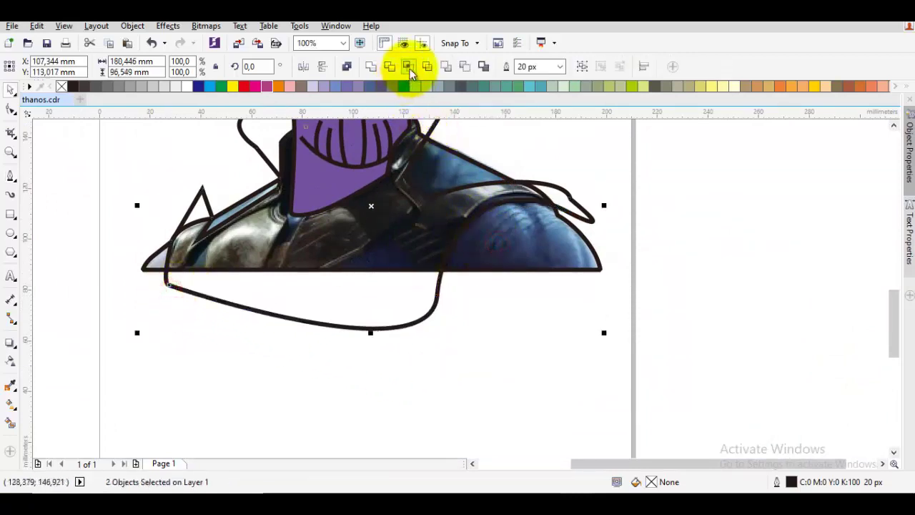
{"action": "left_click", "coordinate": [410, 69]}
{"action": "left_click", "coordinate": [410, 310]}
{"action": "right_click", "coordinate": [409, 311]}
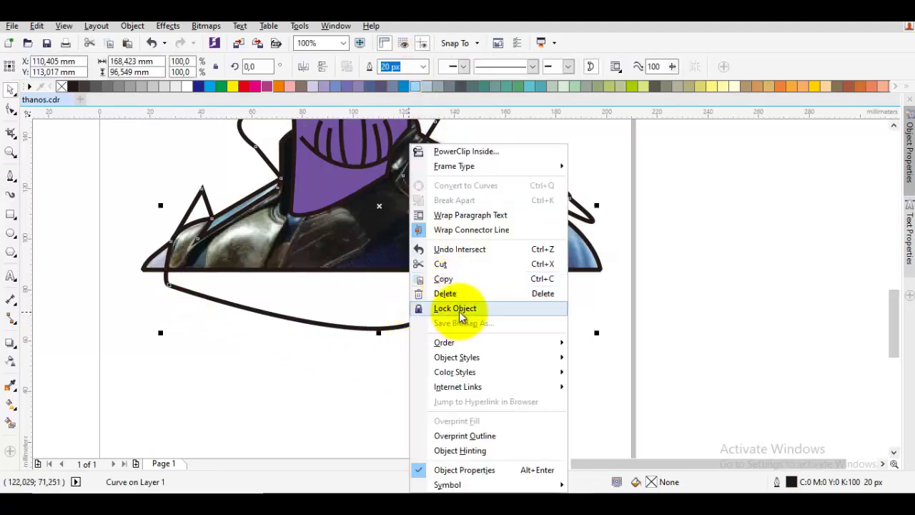
{"action": "left_click", "coordinate": [450, 293]}
Draw a Bezier curve along the small shoulder plate's inner edge, from the torso's lower edge to the light-blue strip.
{"action": "left_click_drag", "start_coordinate": [383, 300], "coordinate": [445, 290]}
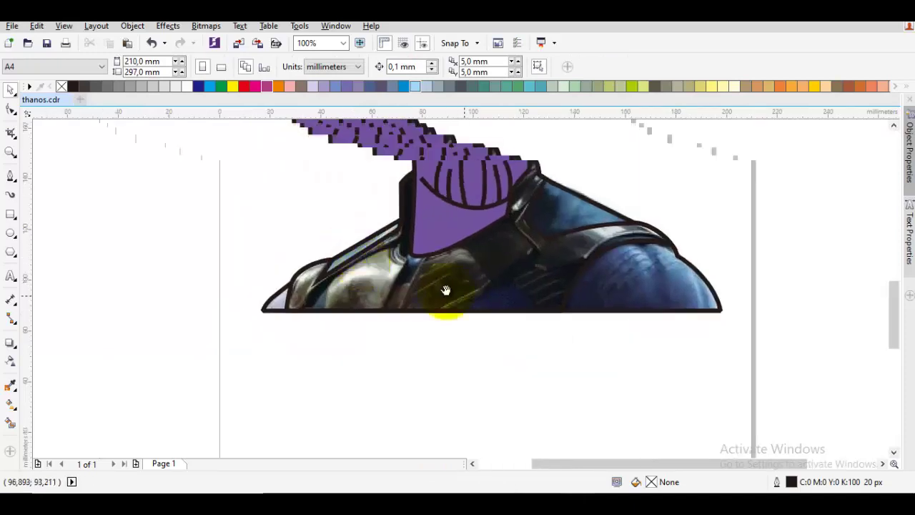
{"action": "scroll", "coordinate": [367, 297], "scroll_direction": "up", "scroll_amount": 1}
{"action": "key", "text": "space"}
{"action": "left_click_drag", "start_coordinate": [342, 280], "coordinate": [373, 276]}
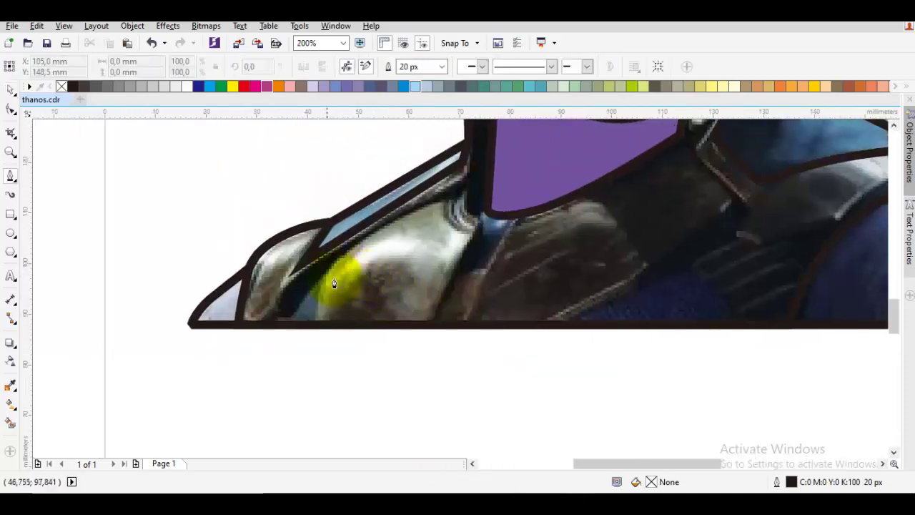
{"action": "scroll", "coordinate": [328, 288], "scroll_direction": "up", "scroll_amount": 1}
{"action": "left_click_drag", "start_coordinate": [324, 293], "coordinate": [408, 260]}
{"action": "key", "text": "F5"}
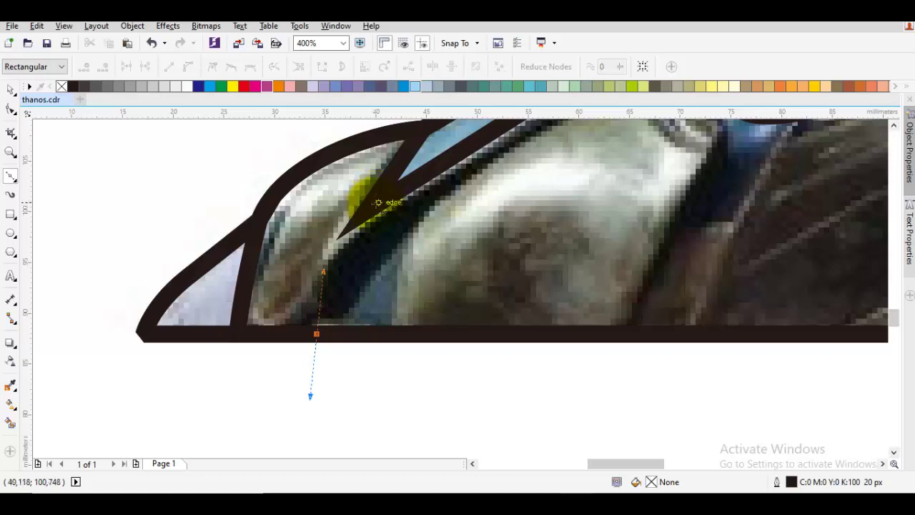
{"action": "left_click_drag", "start_coordinate": [385, 193], "coordinate": [435, 163]}
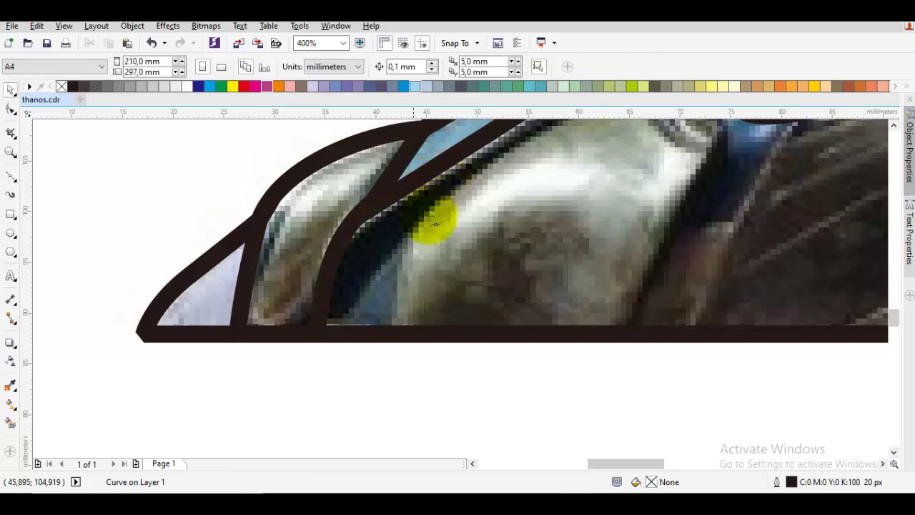
Trace the bright shoulder plate's rounded upper edge with a Bezier curve from the torso's lower edge to the collar.
{"action": "key", "text": "space"}
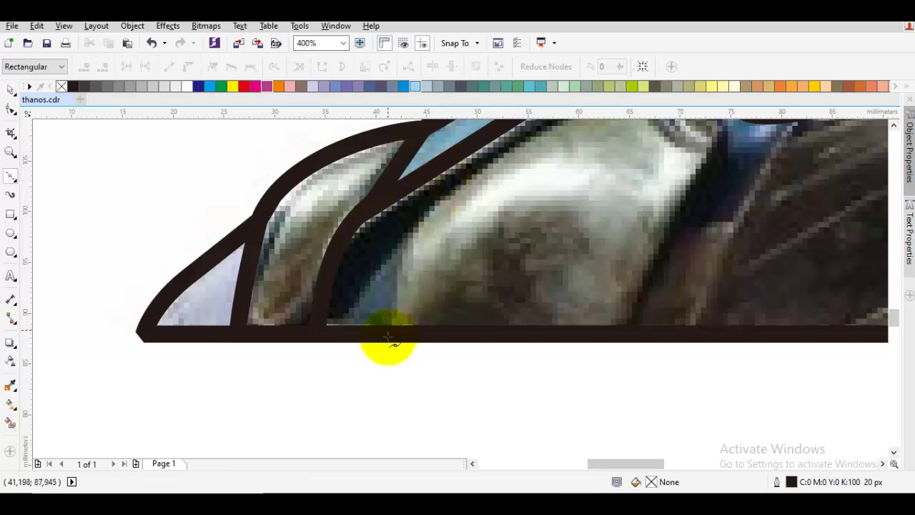
{"action": "scroll", "coordinate": [388, 331], "scroll_direction": "down", "scroll_amount": 3}
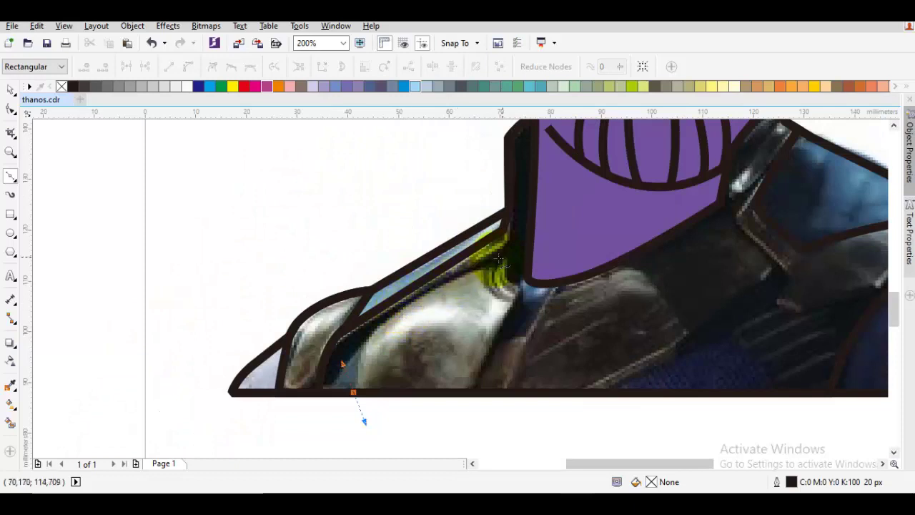
{"action": "left_click", "coordinate": [504, 253]}
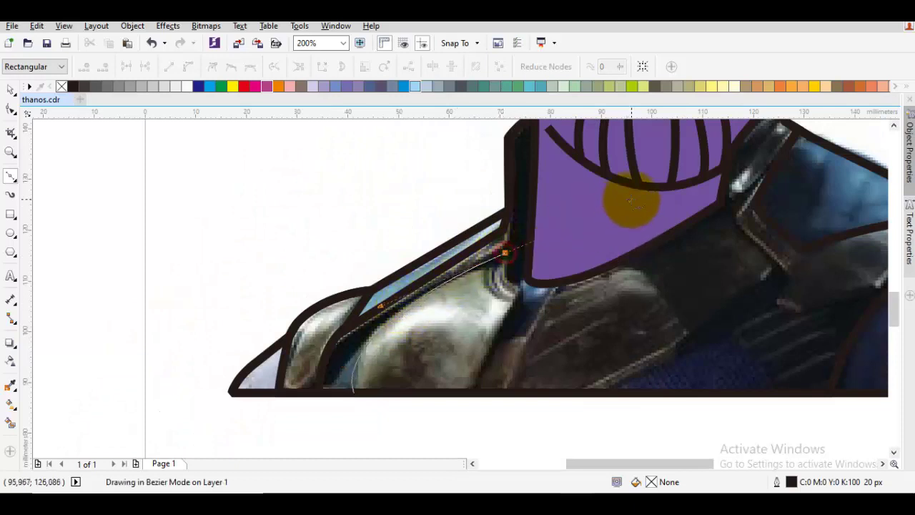
{"action": "key", "text": "space"}
Trace the collar's base from the shoulder node to below the neck, continuing down the bright plate's inner side to the torso's lower edge.
{"action": "key", "text": "space"}
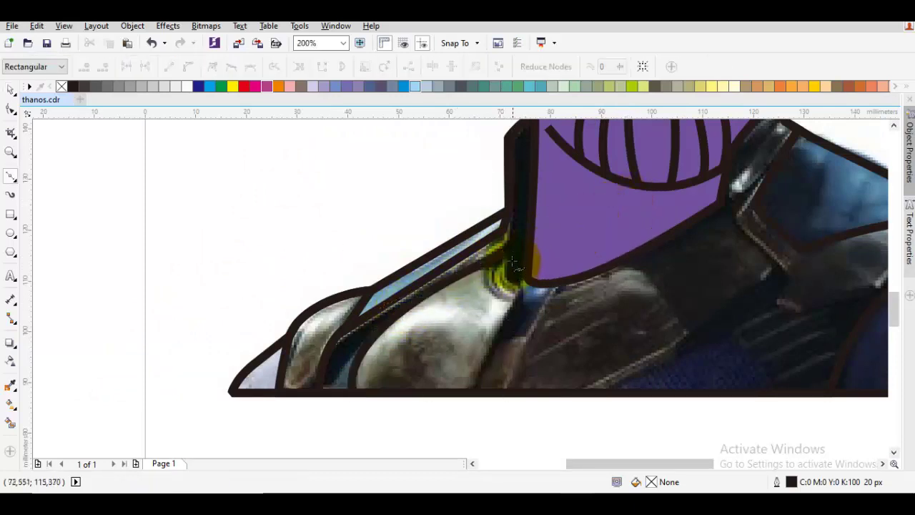
{"action": "left_click", "coordinate": [507, 210]}
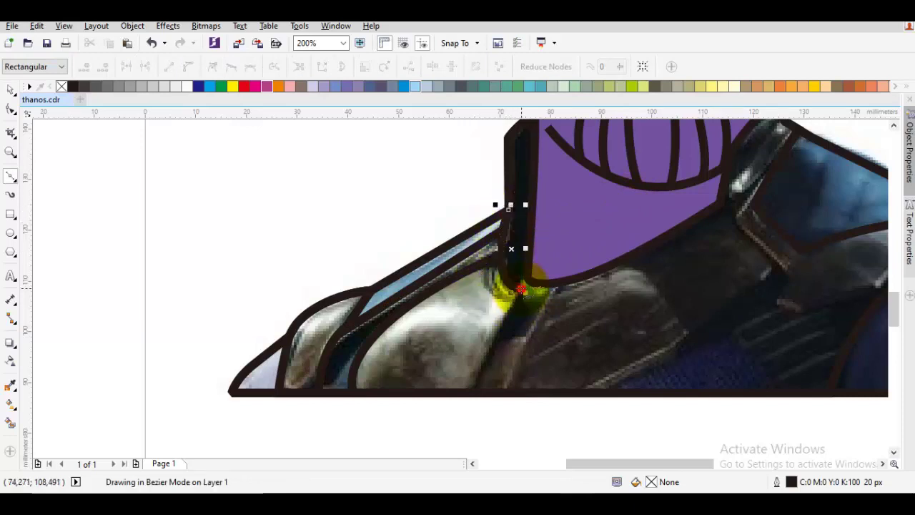
{"action": "left_click", "coordinate": [521, 289]}
{"action": "left_click_drag", "start_coordinate": [469, 392], "coordinate": [462, 420]}
{"action": "key", "text": "space"}
Trace the dark chest armour's edge from the torso's lower edge up beneath the neck and along the opposite collar to its shoulder node.
{"action": "key", "text": "space"}
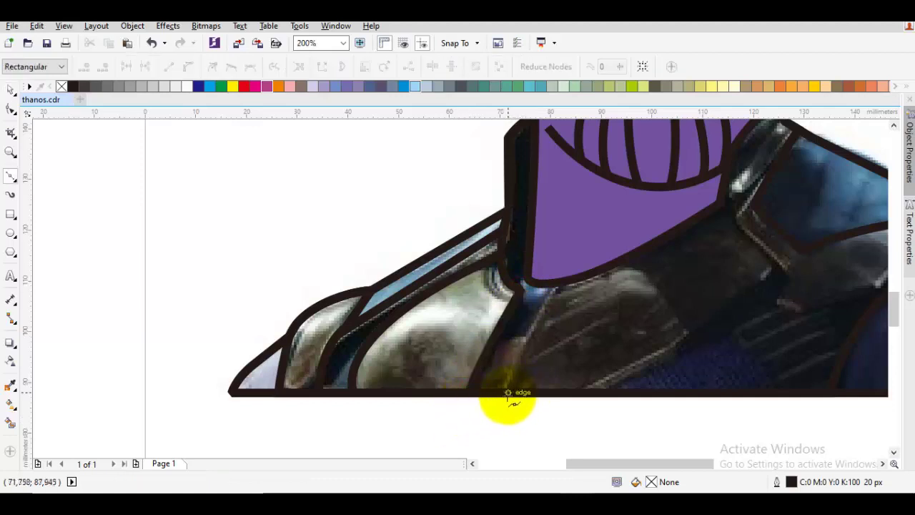
{"action": "left_click_drag", "start_coordinate": [505, 394], "coordinate": [519, 352]}
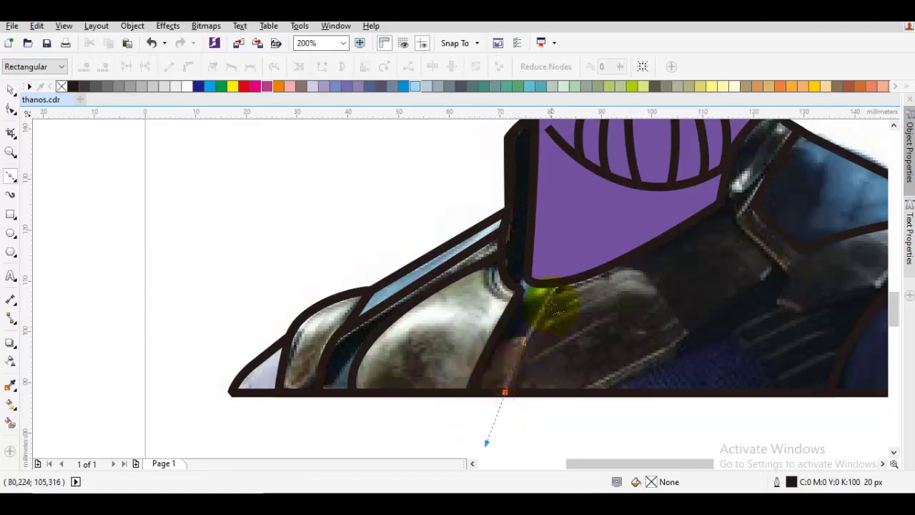
{"action": "left_click", "coordinate": [549, 299]}
{"action": "left_click_drag", "start_coordinate": [701, 187], "coordinate": [724, 241]}
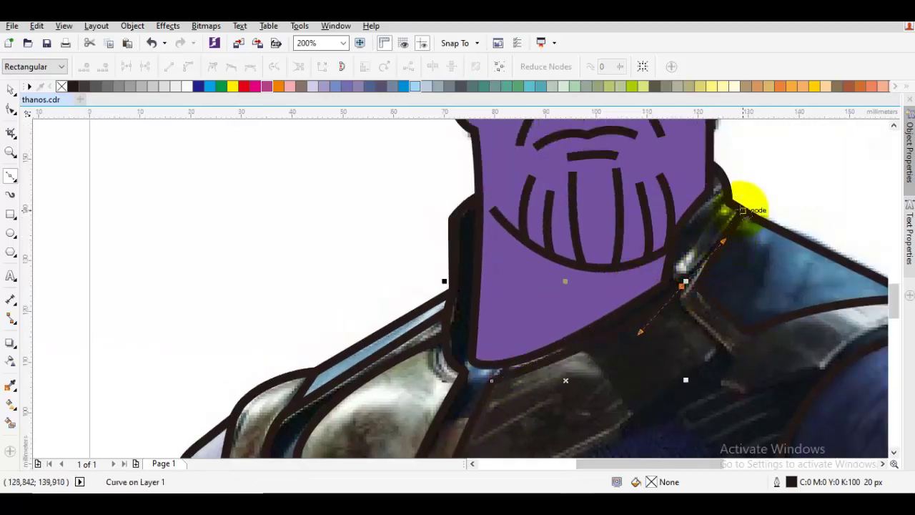
{"action": "left_click", "coordinate": [730, 204]}
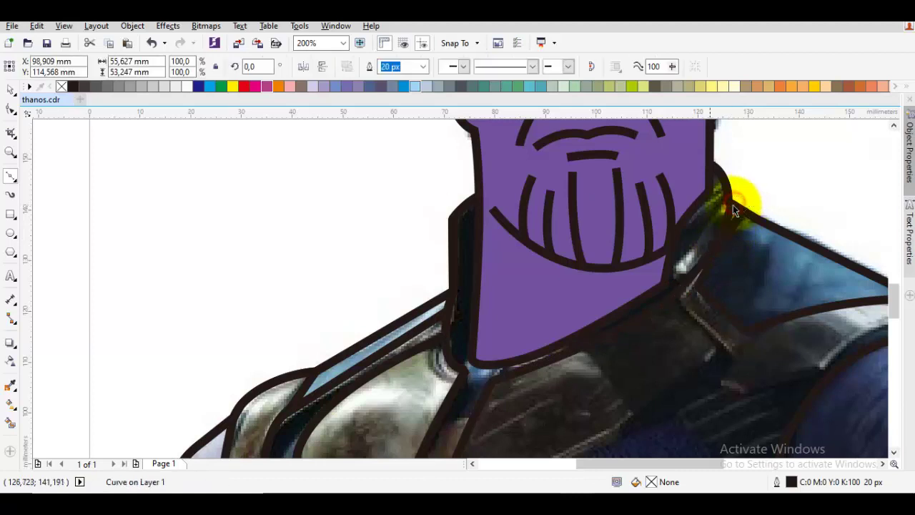
{"action": "scroll", "coordinate": [679, 317], "scroll_direction": "down", "scroll_amount": 3}
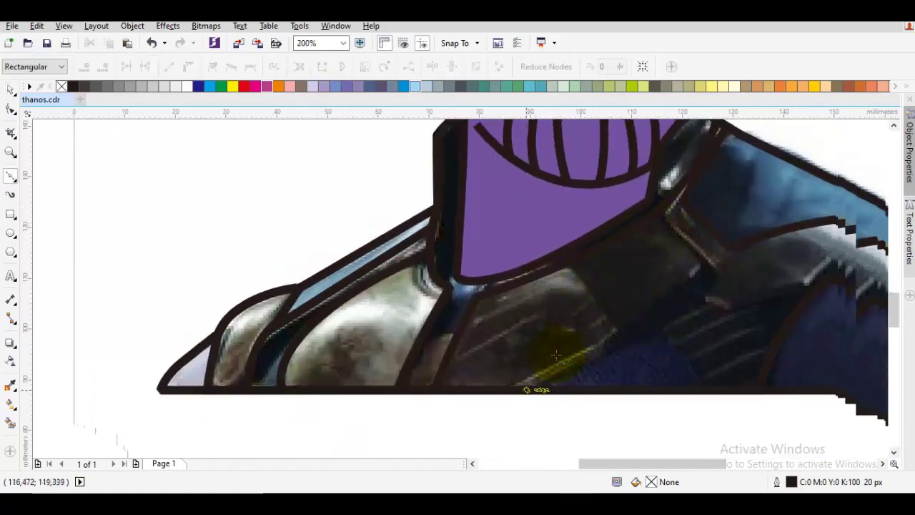
{"action": "left_click", "coordinate": [519, 402]}
{"action": "left_click_drag", "start_coordinate": [536, 393], "coordinate": [621, 364]}
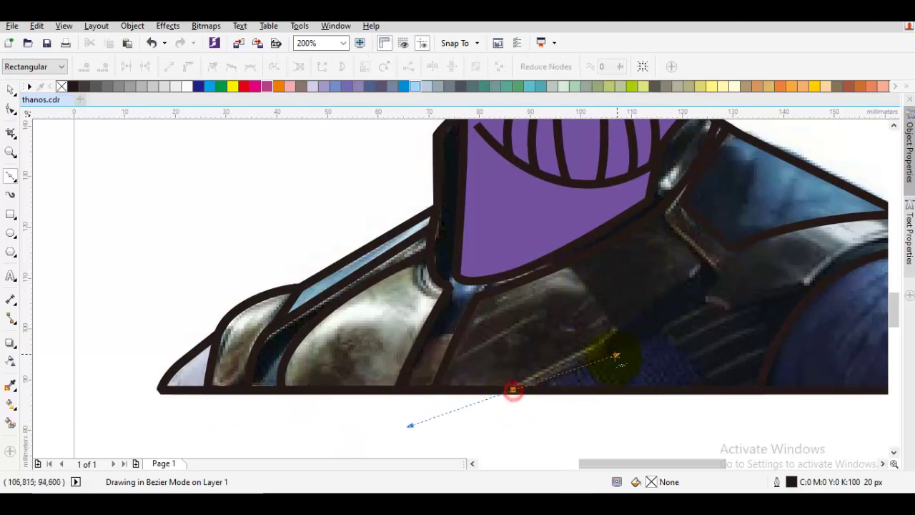
{"action": "left_click_drag", "start_coordinate": [627, 333], "coordinate": [594, 361]}
Draw an angular Bezier line across the dark chest plate, from the torso's lower edge up to the collar below the neck.
{"action": "left_click", "coordinate": [528, 392]}
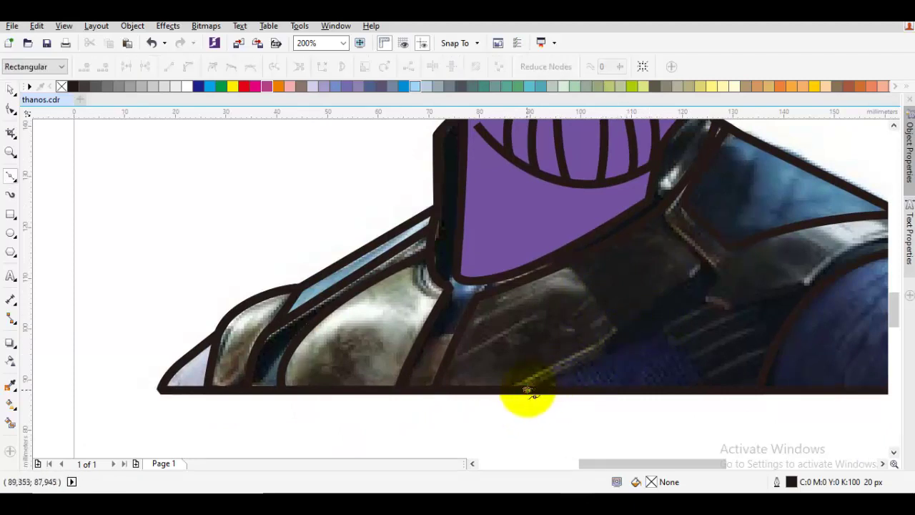
{"action": "left_click_drag", "start_coordinate": [527, 389], "coordinate": [594, 350]}
{"action": "left_click", "coordinate": [631, 334]}
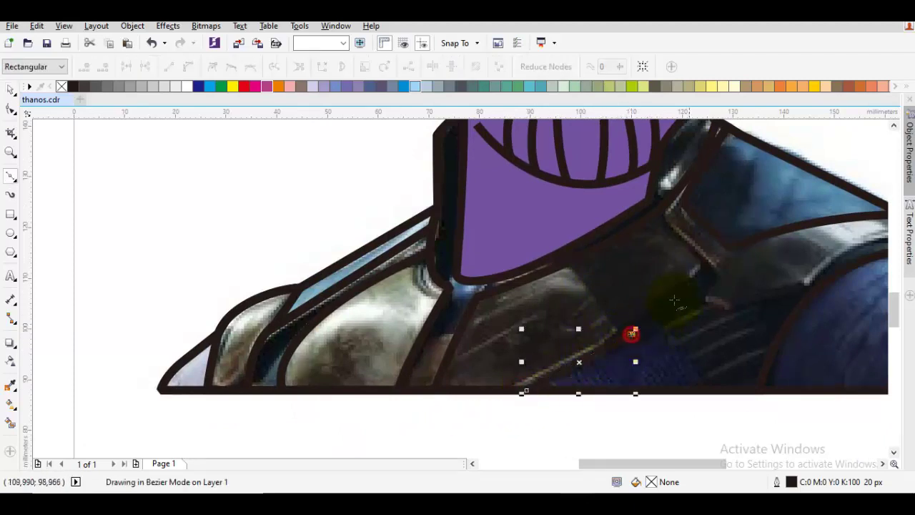
{"action": "left_click", "coordinate": [704, 257]}
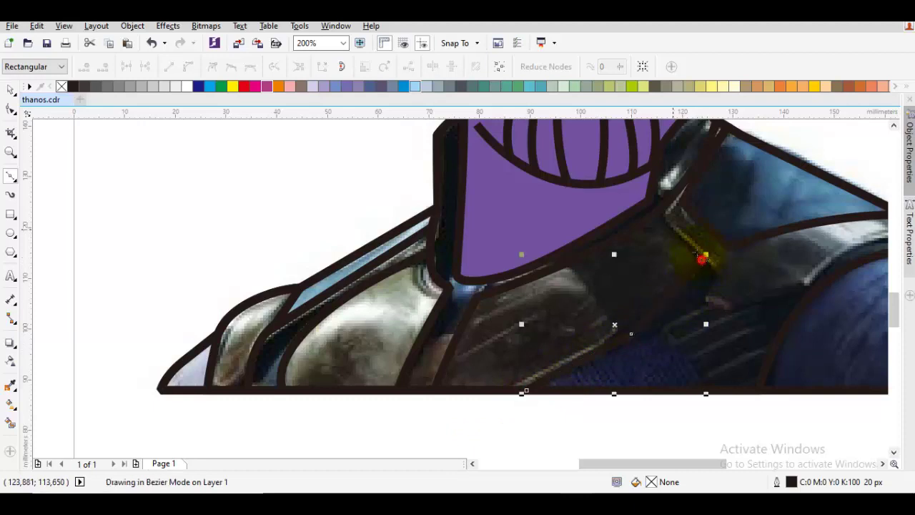
{"action": "left_click", "coordinate": [664, 220]}
{"action": "key", "text": "space"}
{"action": "key", "text": "Escape"}
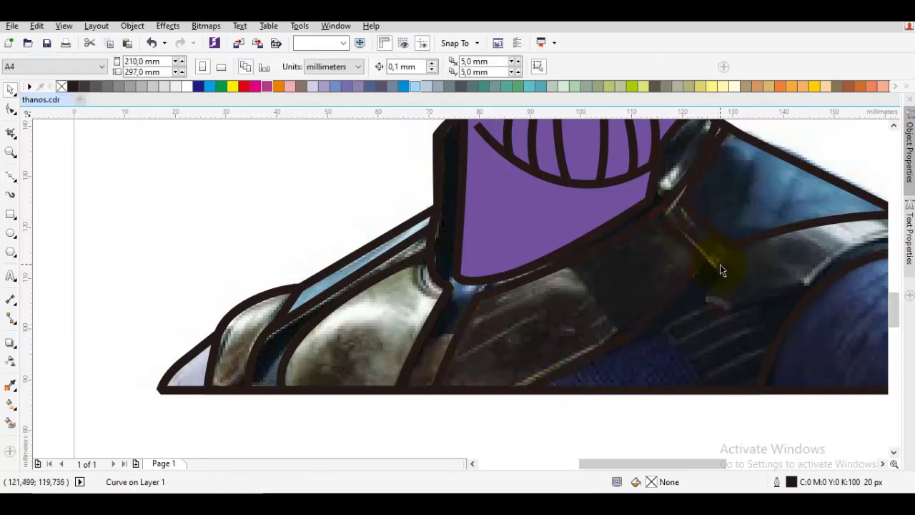
Trace the chest strap's inner edge with a Bezier line from the collar seam, bending inward and back to the torso's lower edge.
{"action": "key", "text": "space"}
{"action": "left_click_drag", "start_coordinate": [720, 270], "coordinate": [713, 299]}
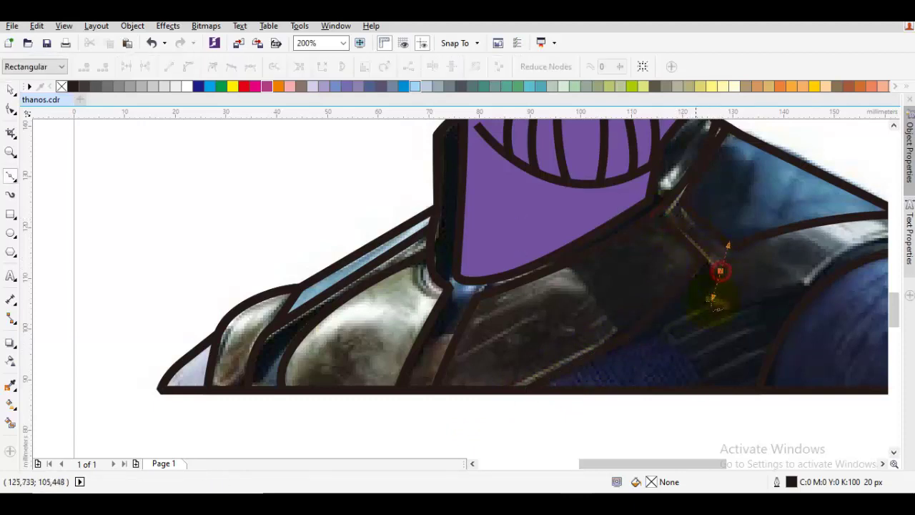
{"action": "left_click", "coordinate": [662, 332]}
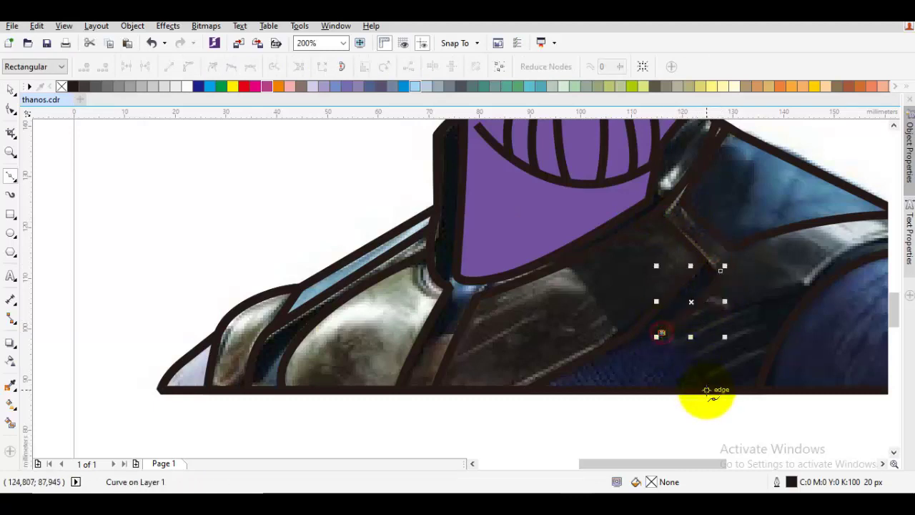
{"action": "left_click", "coordinate": [705, 389]}
{"action": "scroll", "coordinate": [706, 384], "scroll_direction": "down", "scroll_amount": 1}
{"action": "key", "text": "space"}
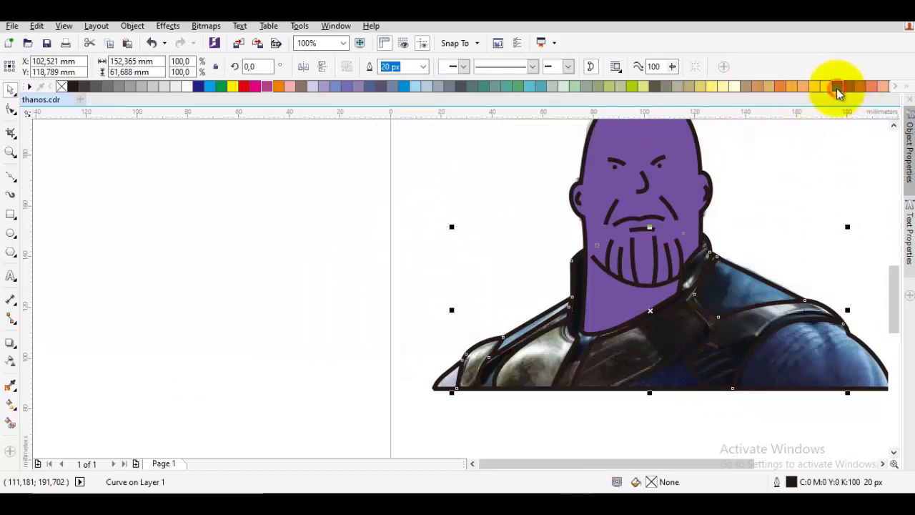
Fill the armour shape with the dark brown shade C63 M78 Y73 K33.
{"action": "left_click_drag", "start_coordinate": [838, 93], "coordinate": [885, 138]}
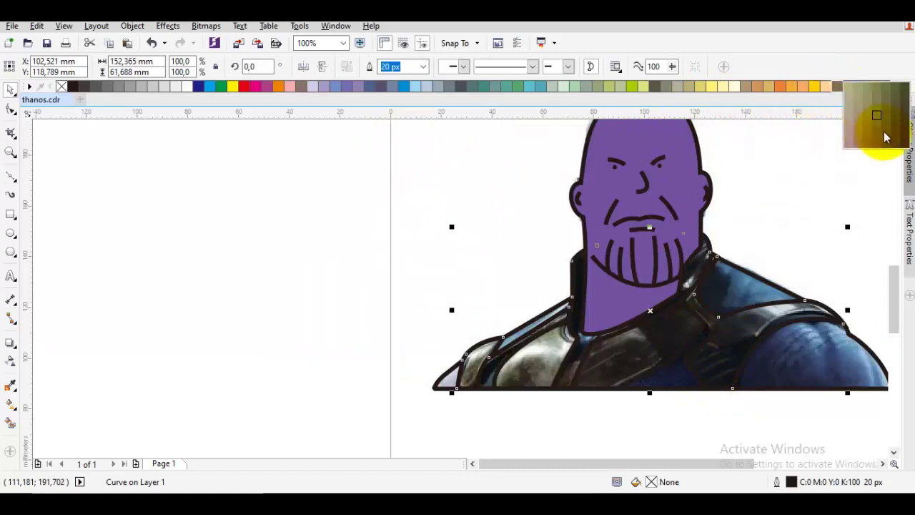
{"action": "left_click", "coordinate": [894, 141]}
{"action": "left_click", "coordinate": [818, 195]}
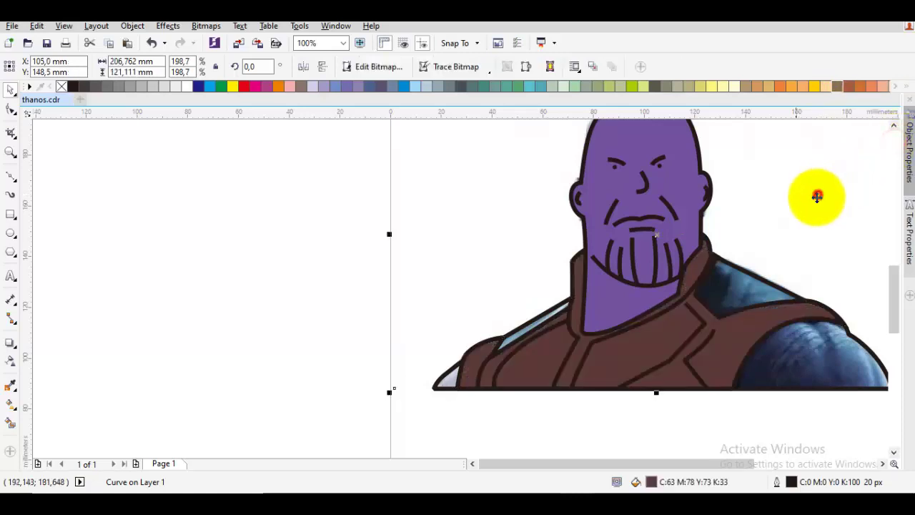
Sample the head's purple and fill the torso shape behind the armour with it.
{"action": "left_click_drag", "start_coordinate": [795, 273], "coordinate": [742, 257]}
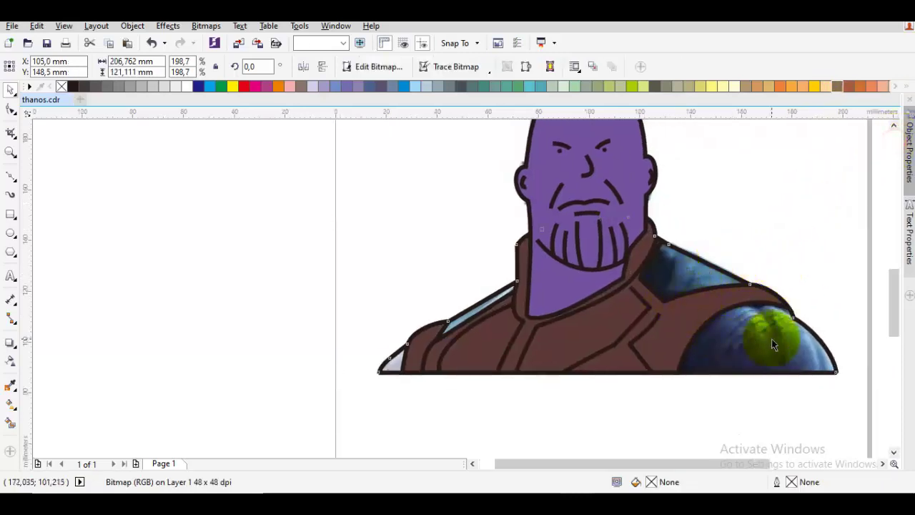
{"action": "key", "text": "i"}
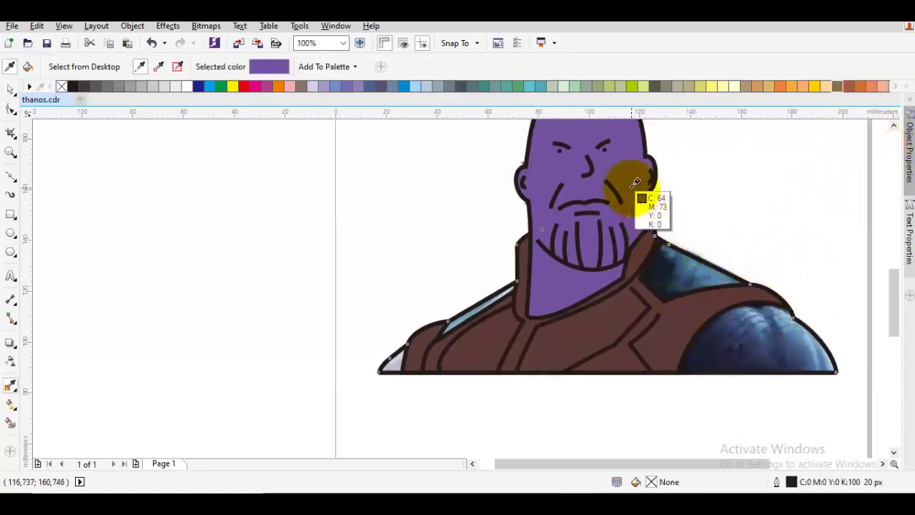
{"action": "left_click", "coordinate": [631, 188]}
{"action": "left_click", "coordinate": [691, 277]}
{"action": "key", "text": "space"}
{"action": "key", "text": "Escape"}
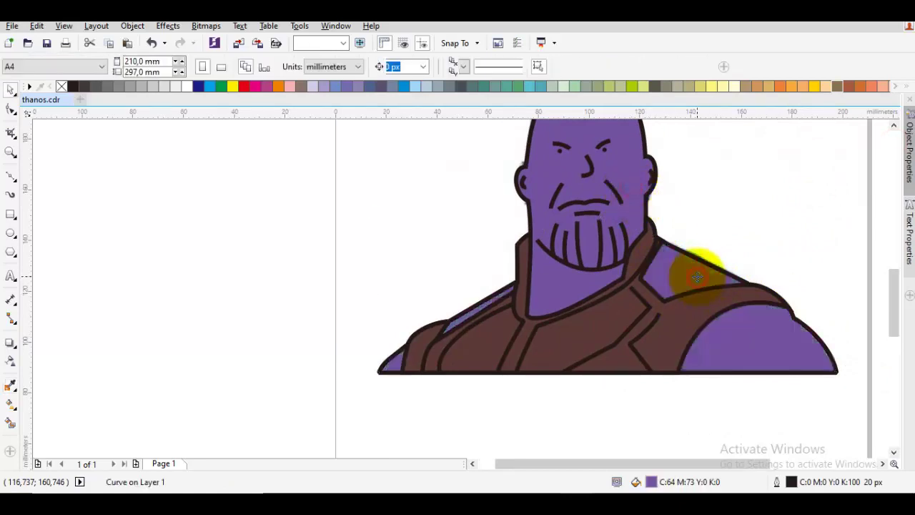
Move the reference photo beside the illustration to compare the two, and undo the move.
{"action": "left_click_drag", "start_coordinate": [718, 302], "coordinate": [679, 350]}
{"action": "scroll", "coordinate": [682, 356], "scroll_direction": "down", "scroll_amount": 2}
{"action": "left_click", "coordinate": [698, 370]}
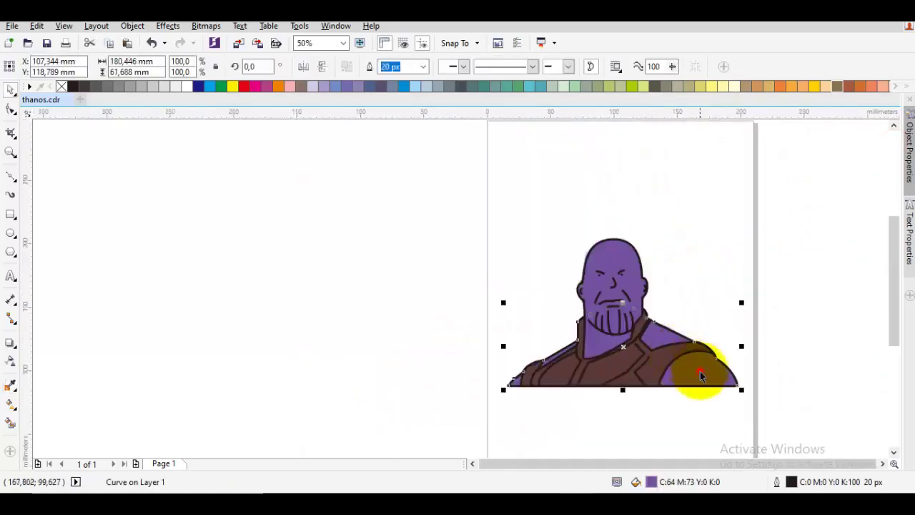
{"action": "key", "text": "ctrl+v"}
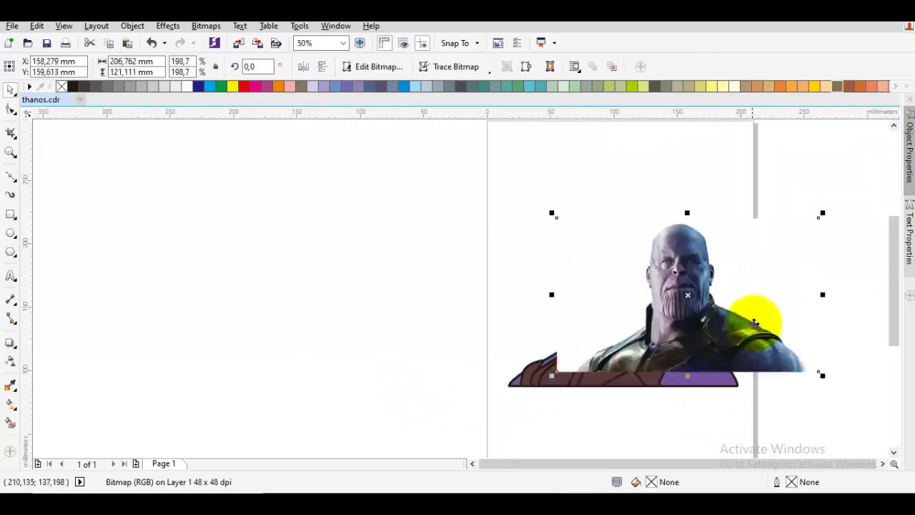
{"action": "key", "text": "ctrl+z"}
{"action": "left_click", "coordinate": [784, 349]}
{"action": "left_click", "coordinate": [704, 368]}
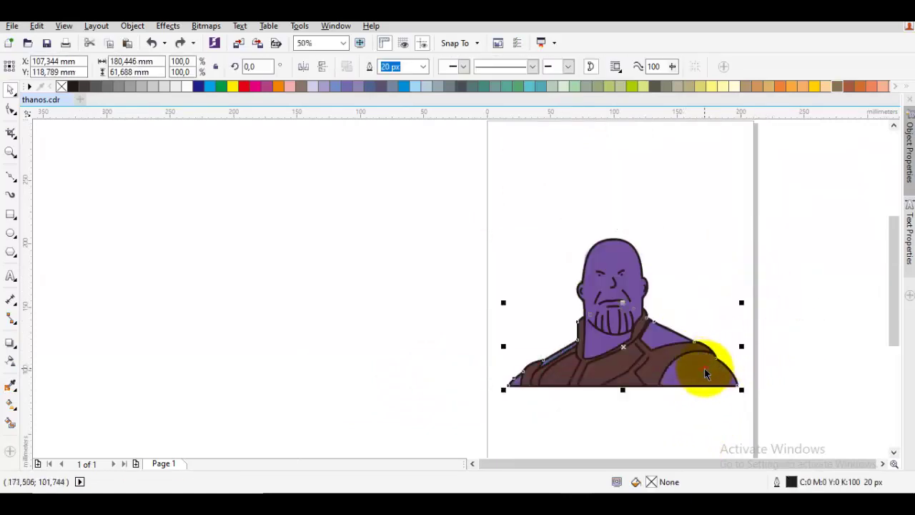
{"action": "left_click_drag", "start_coordinate": [701, 263], "coordinate": [468, 273]}
{"action": "left_click", "coordinate": [769, 301]}
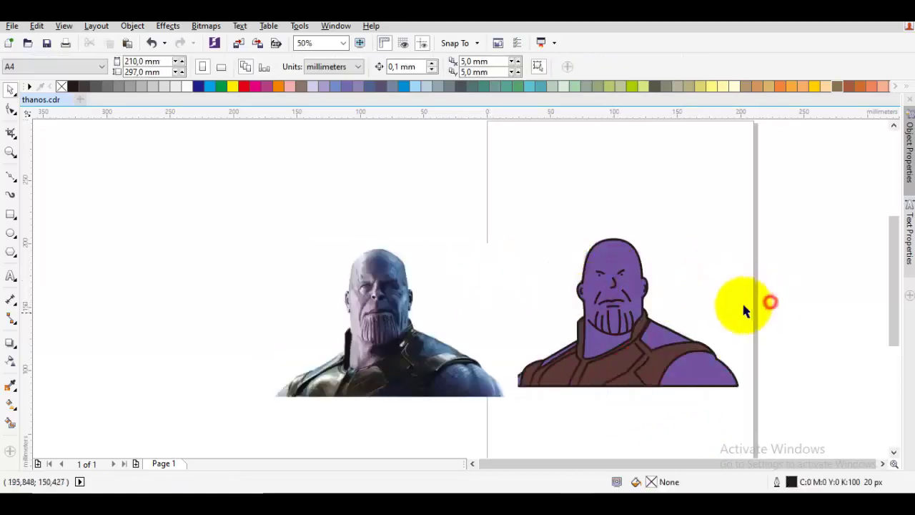
{"action": "key", "text": "ctrl+z"}
Draw a short curved throat line on the neck below the chin with the Pen tool.
{"action": "scroll", "coordinate": [608, 336], "scroll_direction": "up", "scroll_amount": 2}
{"action": "key", "text": "i"}
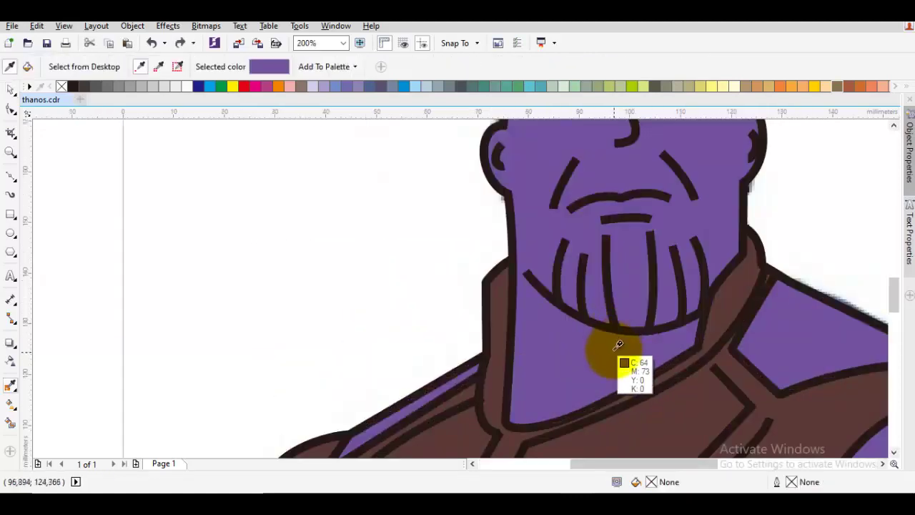
{"action": "key", "text": "p"}
{"action": "left_click_drag", "start_coordinate": [641, 345], "coordinate": [664, 354]}
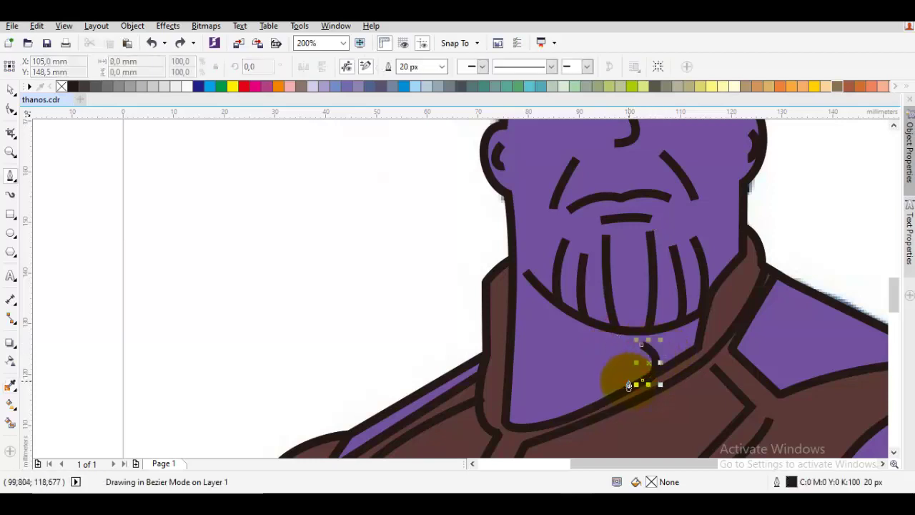
{"action": "scroll", "coordinate": [634, 383], "scroll_direction": "down", "scroll_amount": 1}
{"action": "key", "text": "space"}
{"action": "key", "text": "Escape"}
{"action": "scroll", "coordinate": [674, 285], "scroll_direction": "down", "scroll_amount": 1}
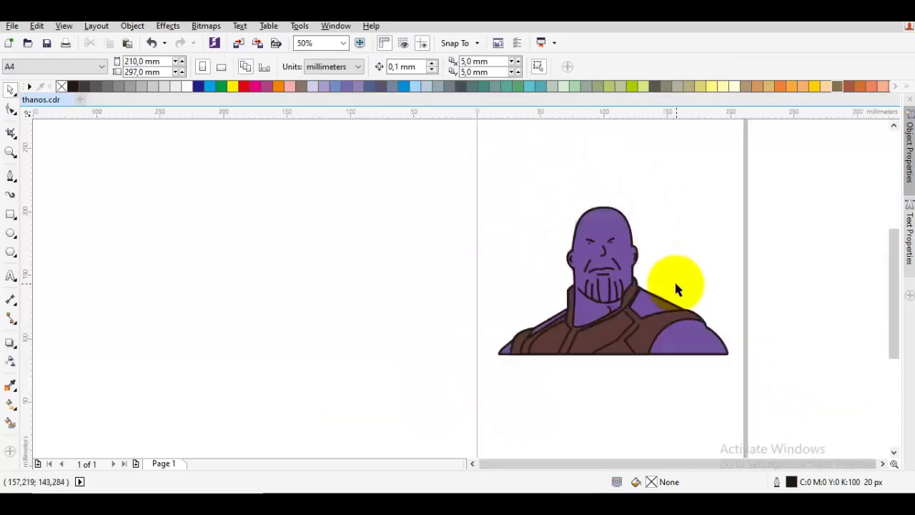
Select the whole illustration without the photo, place a duplicate of it beside the page and group the copy.
{"action": "scroll", "coordinate": [680, 332], "scroll_direction": "up", "scroll_amount": 1}
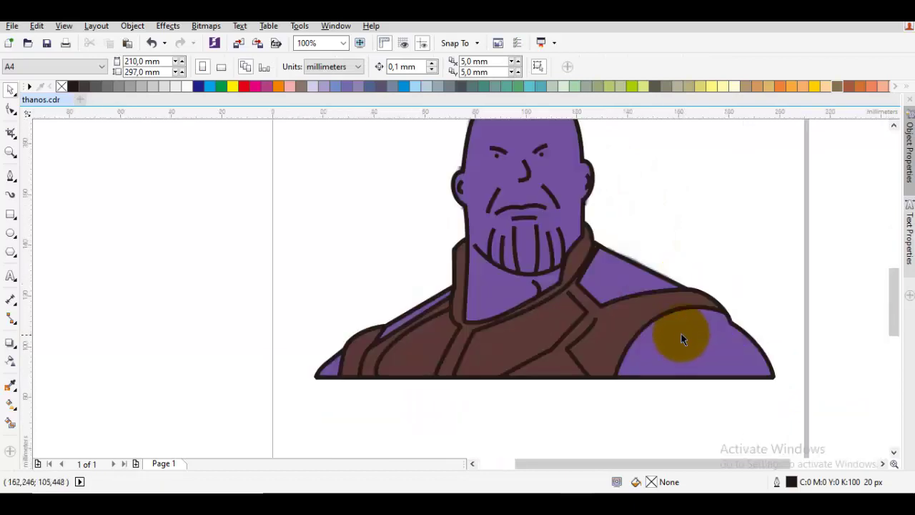
{"action": "scroll", "coordinate": [616, 337], "scroll_direction": "down", "scroll_amount": 1}
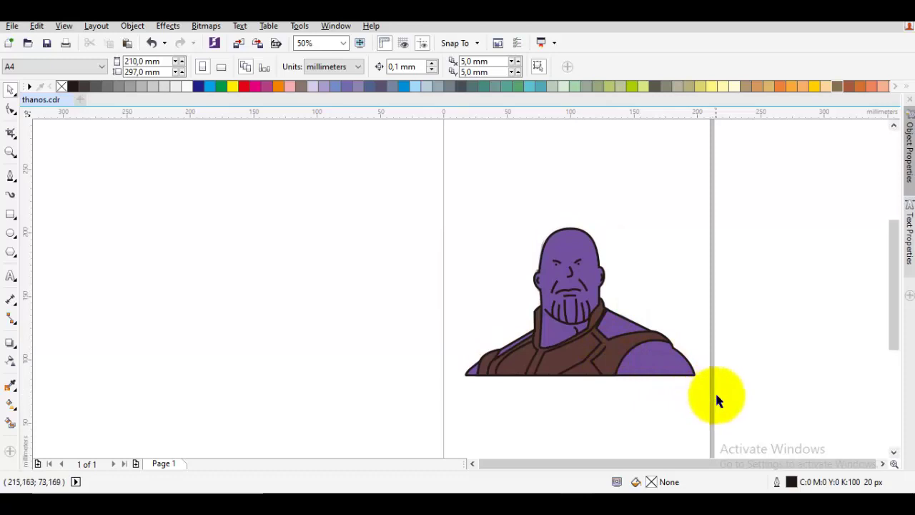
{"action": "left_click_drag", "start_coordinate": [706, 390], "coordinate": [449, 227]}
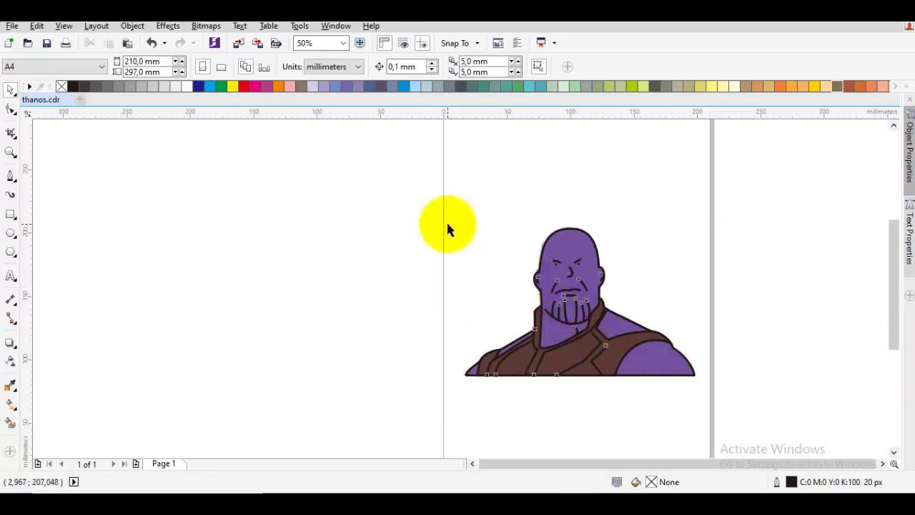
{"action": "key", "text": "space"}
{"action": "scroll", "coordinate": [465, 236], "scroll_direction": "down", "scroll_amount": 1}
{"action": "left_click_drag", "start_coordinate": [513, 263], "coordinate": [755, 255]}
{"action": "right_click", "coordinate": [754, 255]}
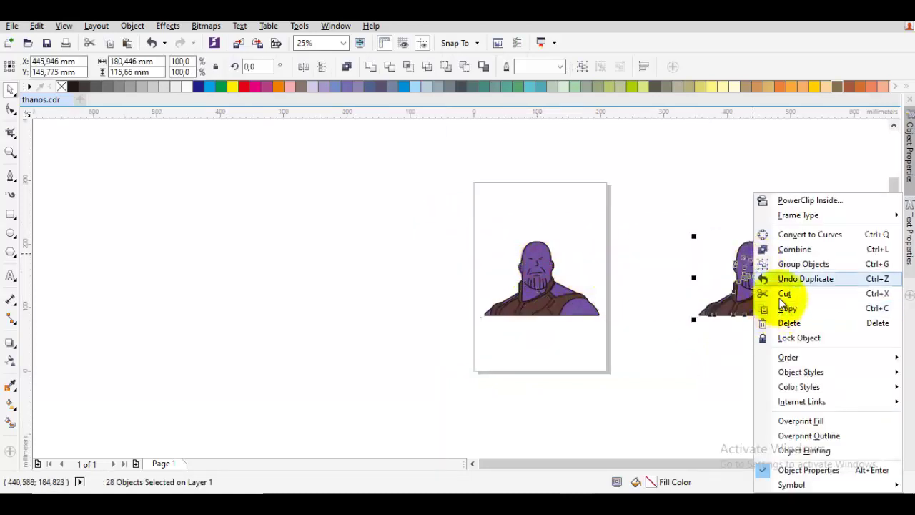
{"action": "left_click", "coordinate": [786, 260]}
{"action": "left_click", "coordinate": [795, 248]}
Draw a rectangle about 135 by 81 mm over the face and chest of the duplicated illustration.
{"action": "scroll", "coordinate": [795, 249], "scroll_direction": "up", "scroll_amount": 1}
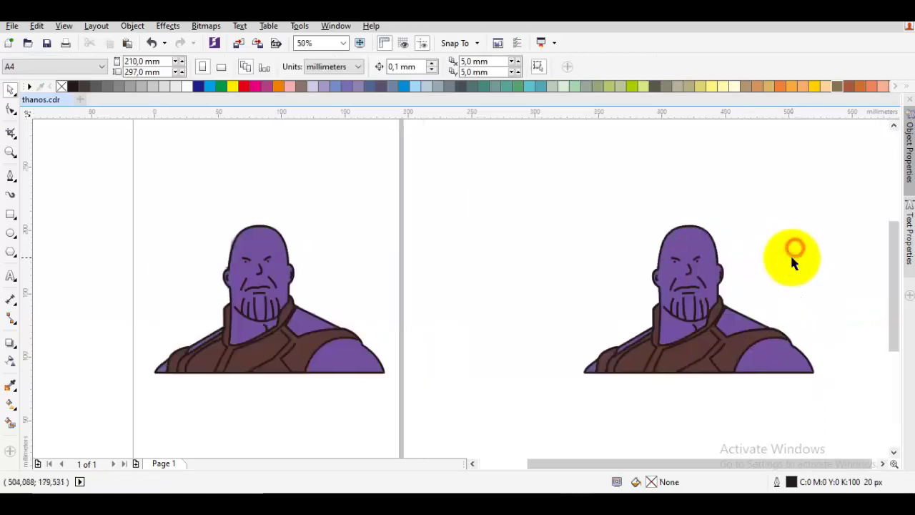
{"action": "left_click_drag", "start_coordinate": [794, 249], "coordinate": [719, 266]}
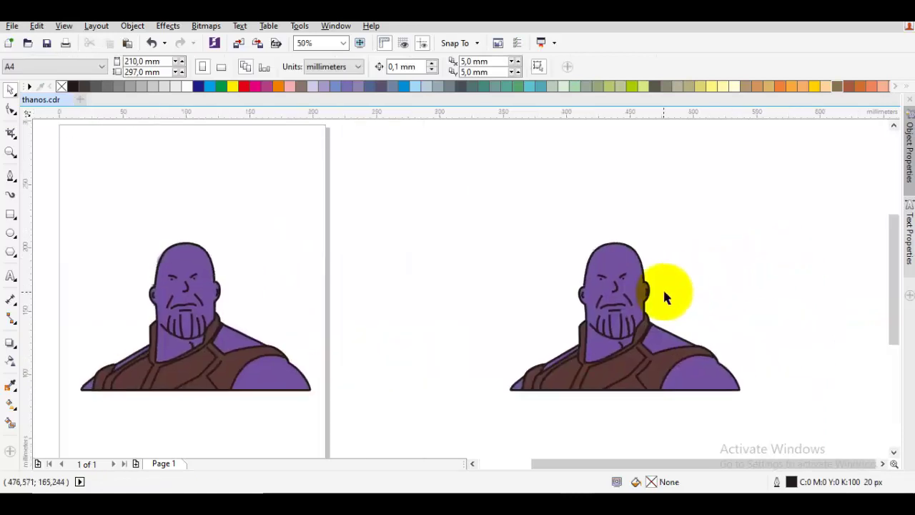
{"action": "left_click", "coordinate": [10, 217]}
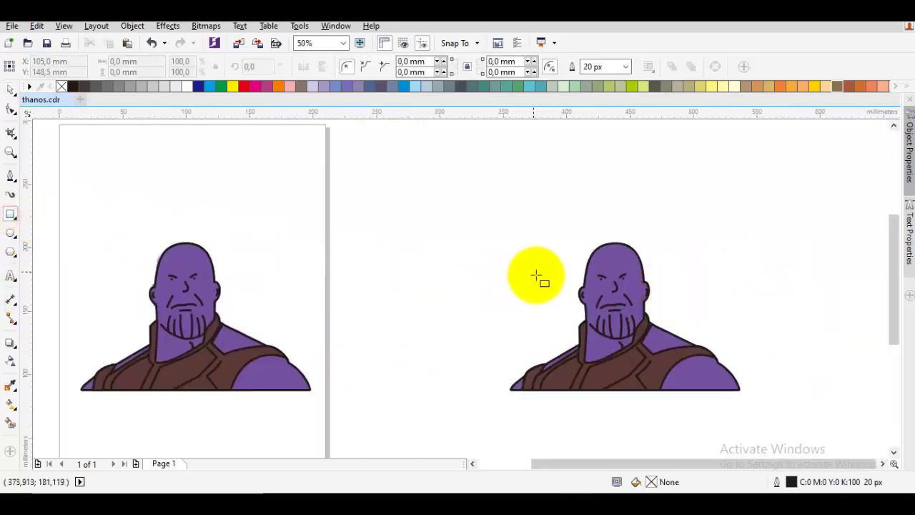
{"action": "left_click_drag", "start_coordinate": [530, 271], "coordinate": [704, 379]}
{"action": "key", "text": "space"}
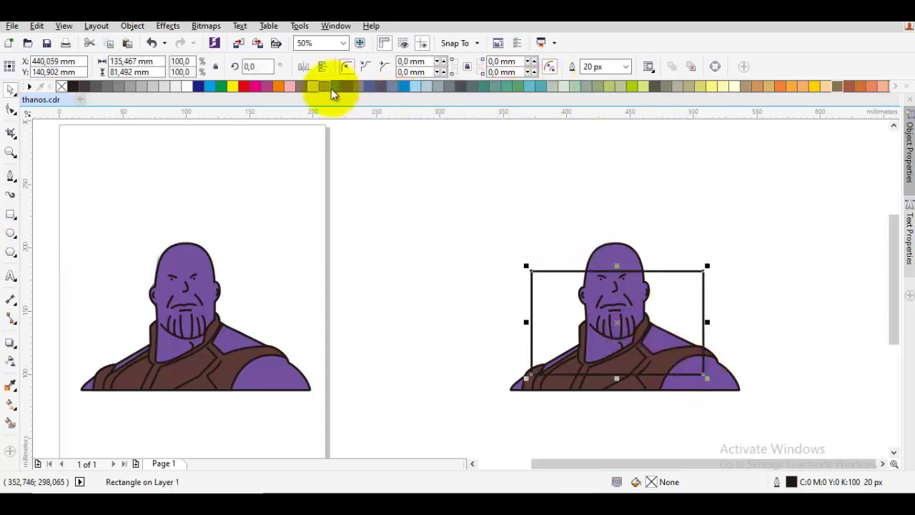
Fill the rectangle with the light lavender C20 M20 Y0 K0 and remove its outline.
{"action": "left_click", "coordinate": [320, 84]}
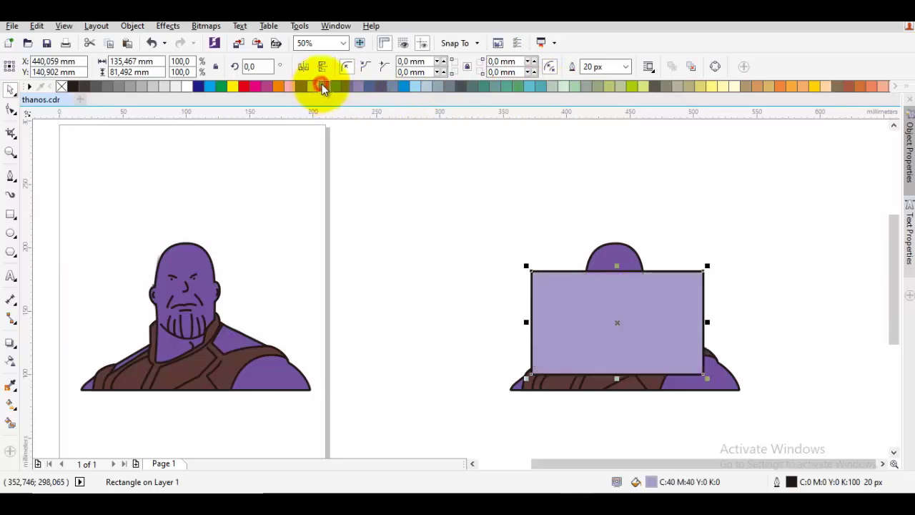
{"action": "left_click", "coordinate": [317, 85]}
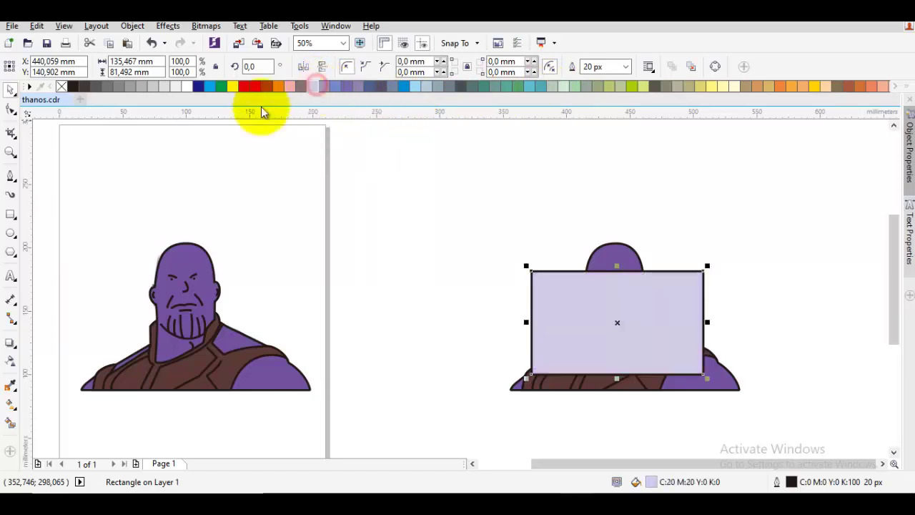
{"action": "right_click", "coordinate": [63, 86]}
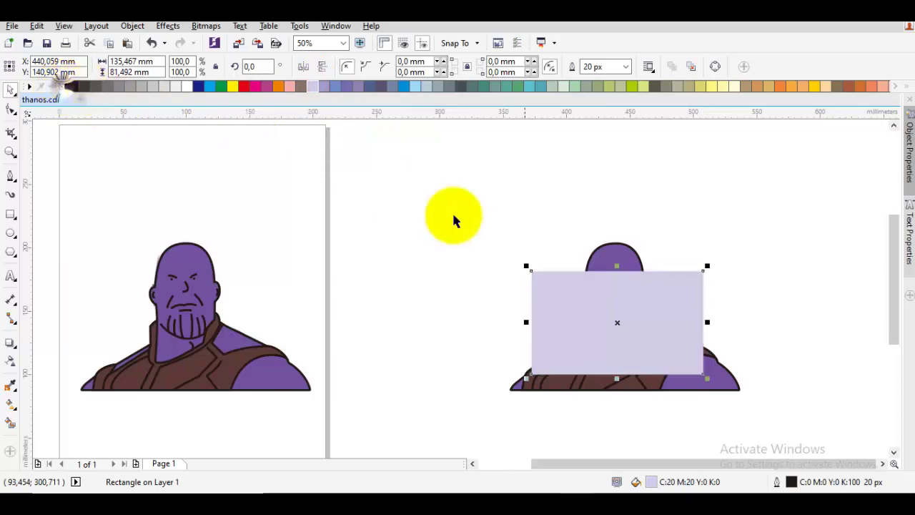
Send the lavender rectangle to the back of the layer, behind the duplicated illustration.
{"action": "right_click", "coordinate": [571, 302]}
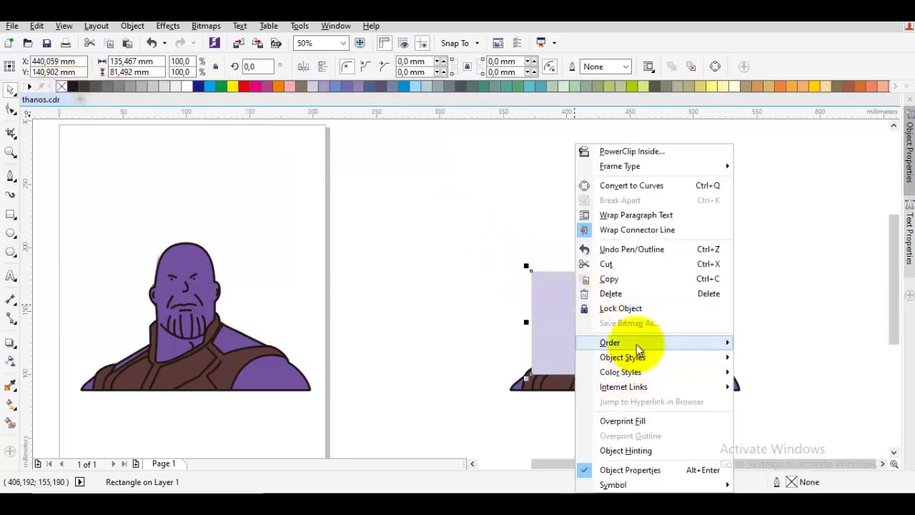
{"action": "mouse_move", "coordinate": [636, 344]}
{"action": "left_click", "coordinate": [811, 396]}
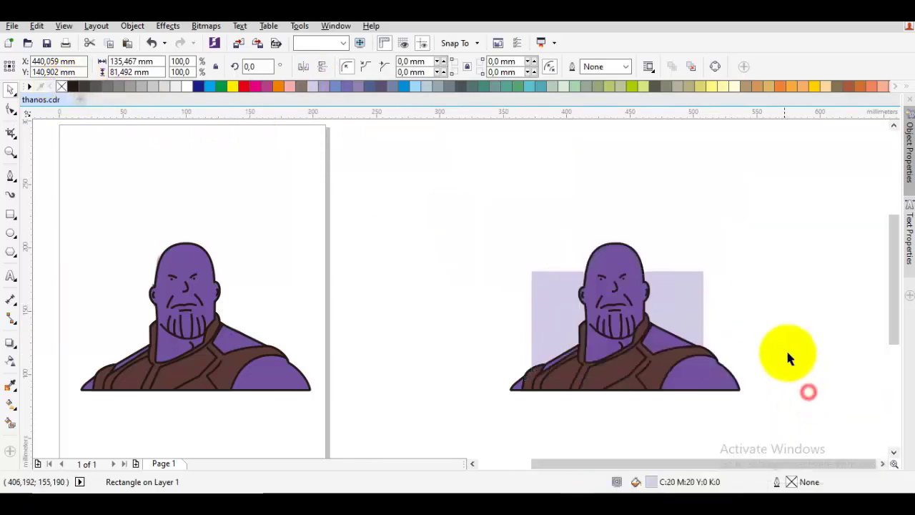
Group the duplicated illustration together with its lavender background rectangle.
{"action": "mouse_move", "coordinate": [784, 424]}
{"action": "left_mouse_down"}
{"action": "mouse_move", "coordinate": [439, 224]}
{"action": "mouse_move", "coordinate": [437, 214]}
{"action": "left_mouse_up"}
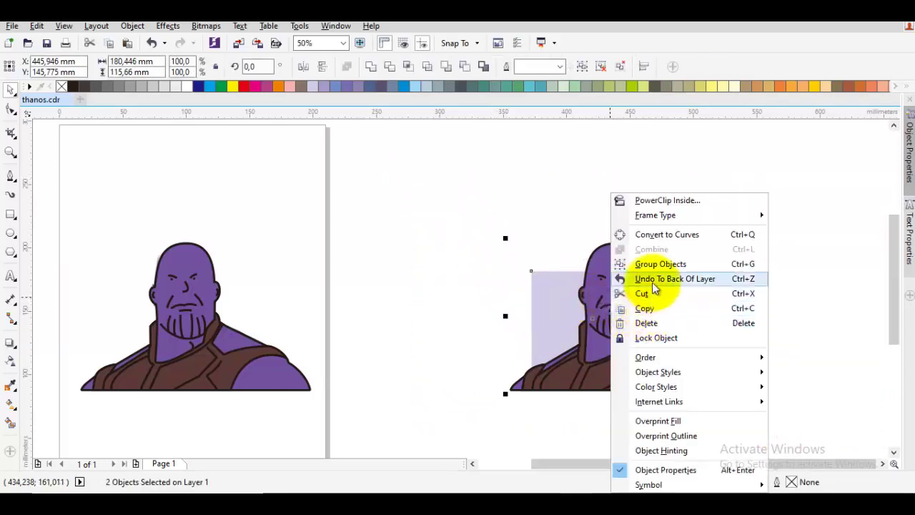
{"action": "left_click", "coordinate": [650, 262]}
{"action": "left_click", "coordinate": [659, 224]}
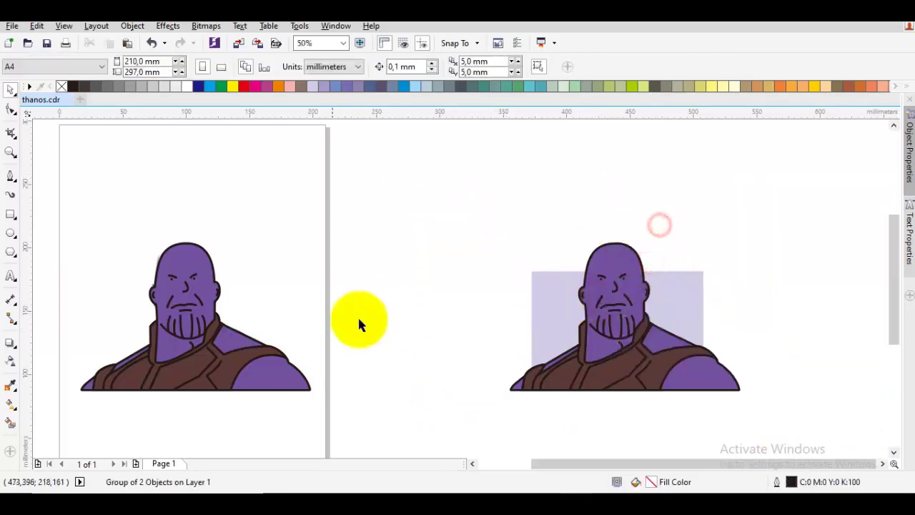
{"action": "left_click_drag", "start_coordinate": [520, 378], "coordinate": [479, 355]}
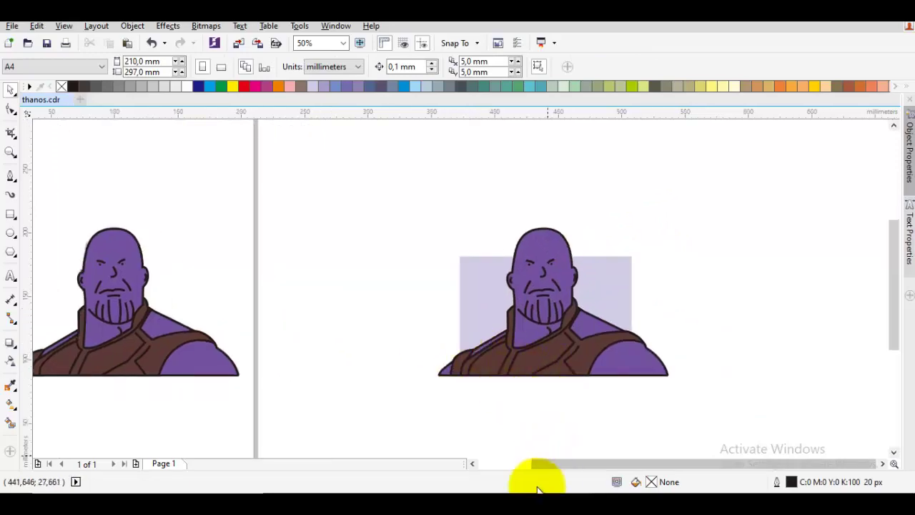